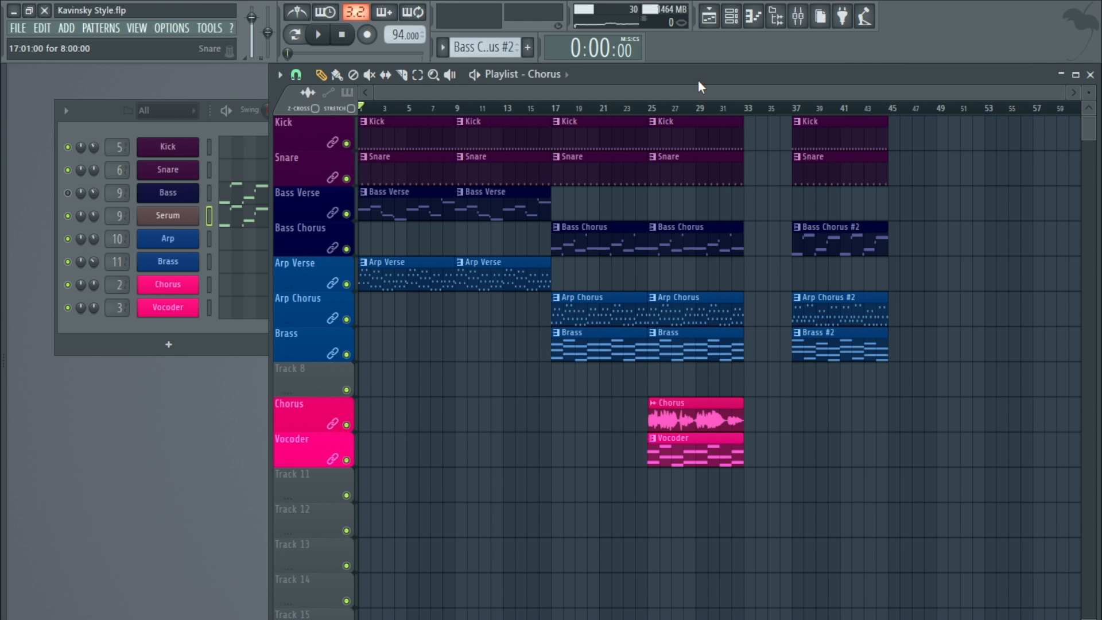
- Move the second chorus clips starting at bar 37, including Bass Chorus #2, Arp Chorus #2 and Brass #2, to bar 49 in the playlist
left_click_drag(269, 217, 170, 216)
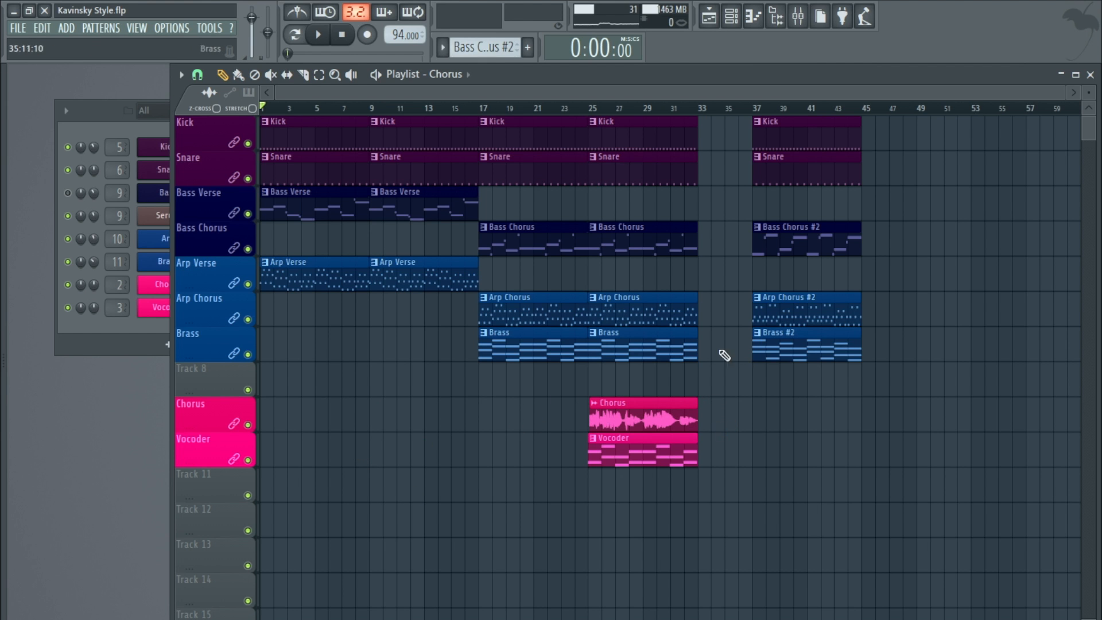
left_click_drag(916, 395, 758, 117)
left_click_drag(800, 134, 929, 138)
left_click(826, 184)
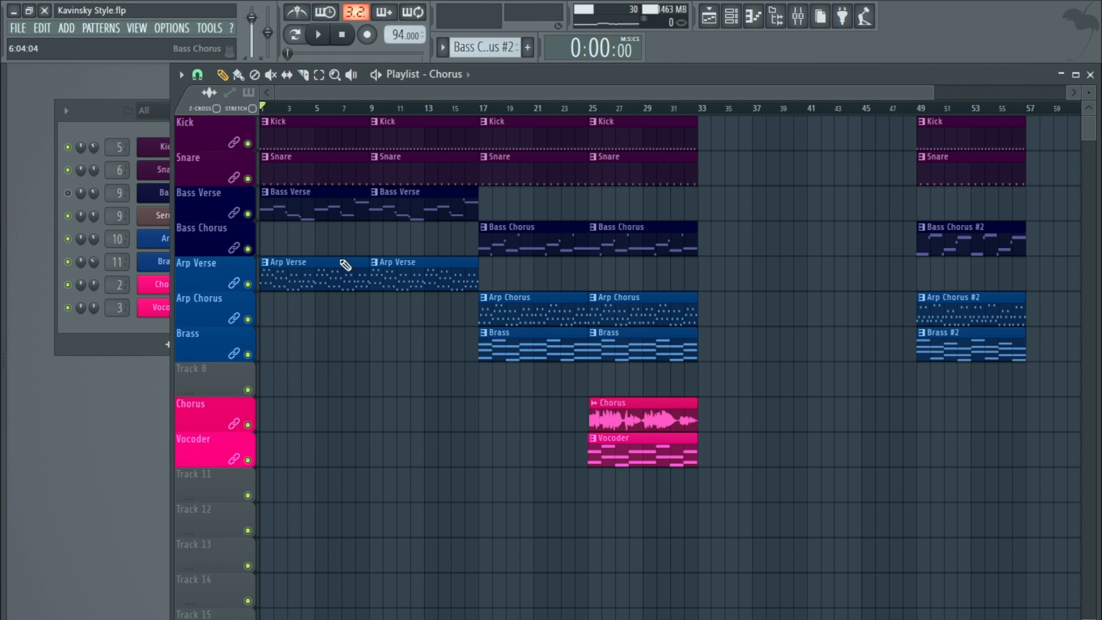
scroll(346, 376, "down", 1)
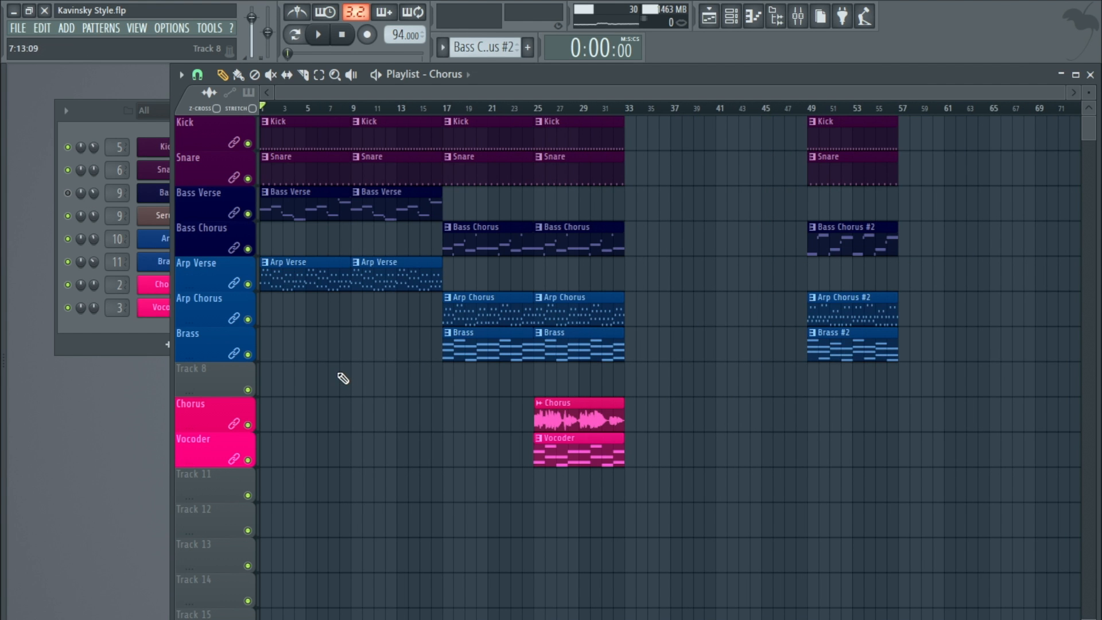
- Select the playlist range from bar 1 to bar 17, make Bass Verse the current pattern and shift the channel rack clear of the playlist
left_click_drag(270, 110, 438, 109)
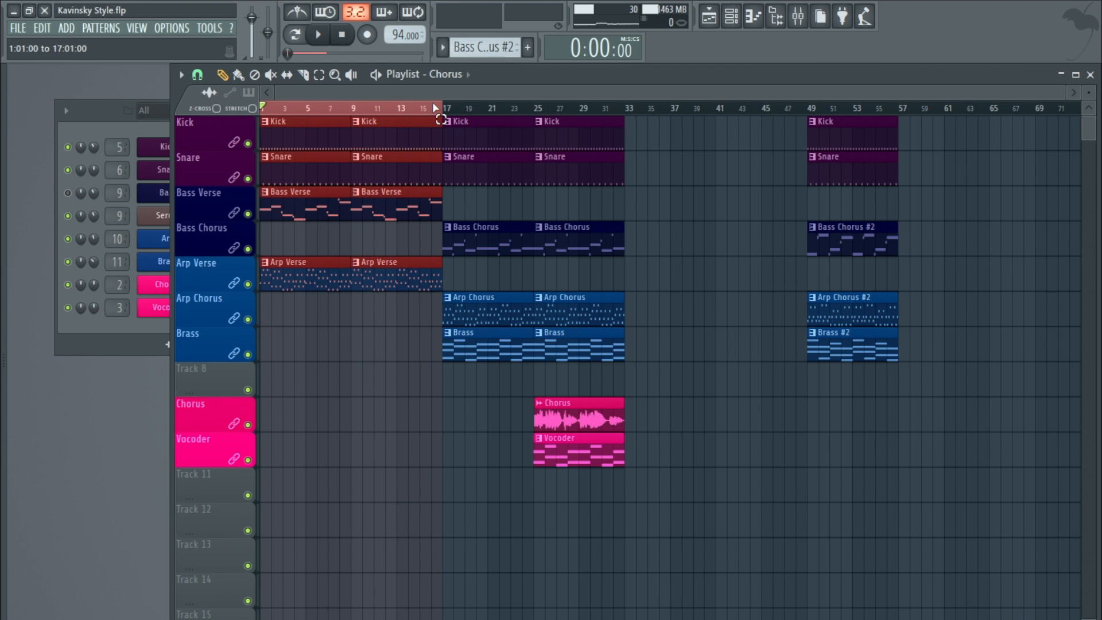
left_click(311, 194)
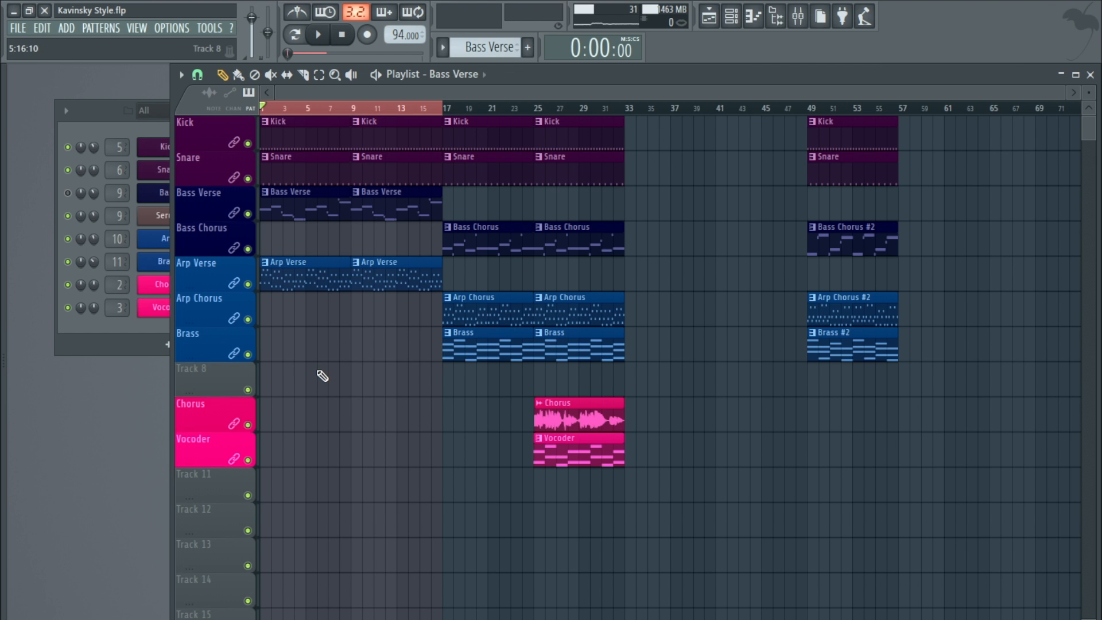
scroll(299, 362, "up", 3)
scroll(298, 361, "down", 2)
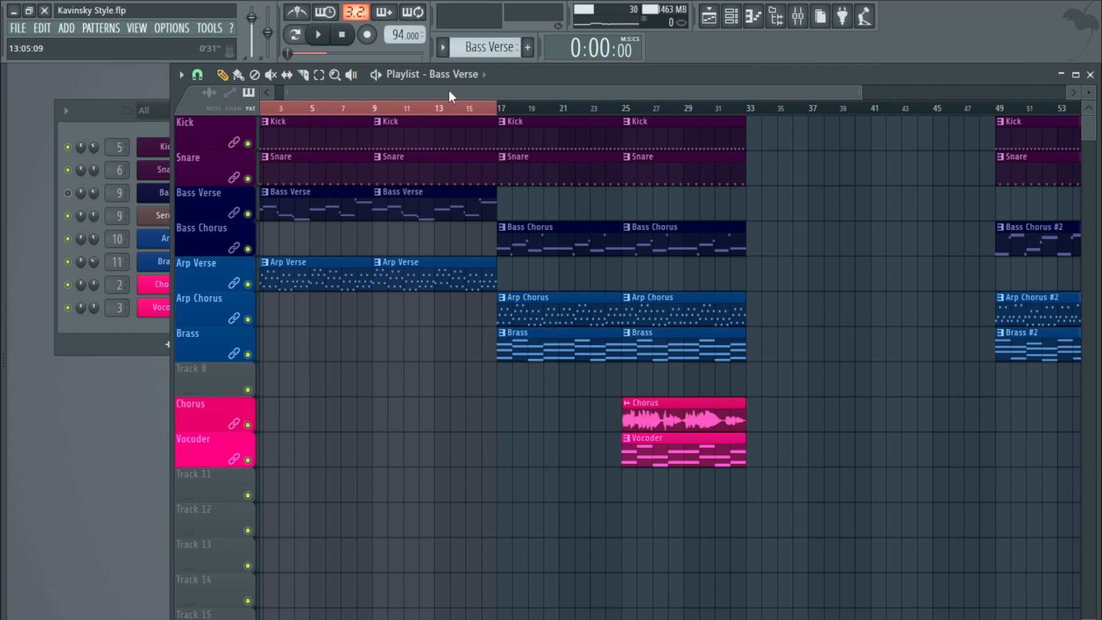
left_click_drag(449, 89, 356, 134)
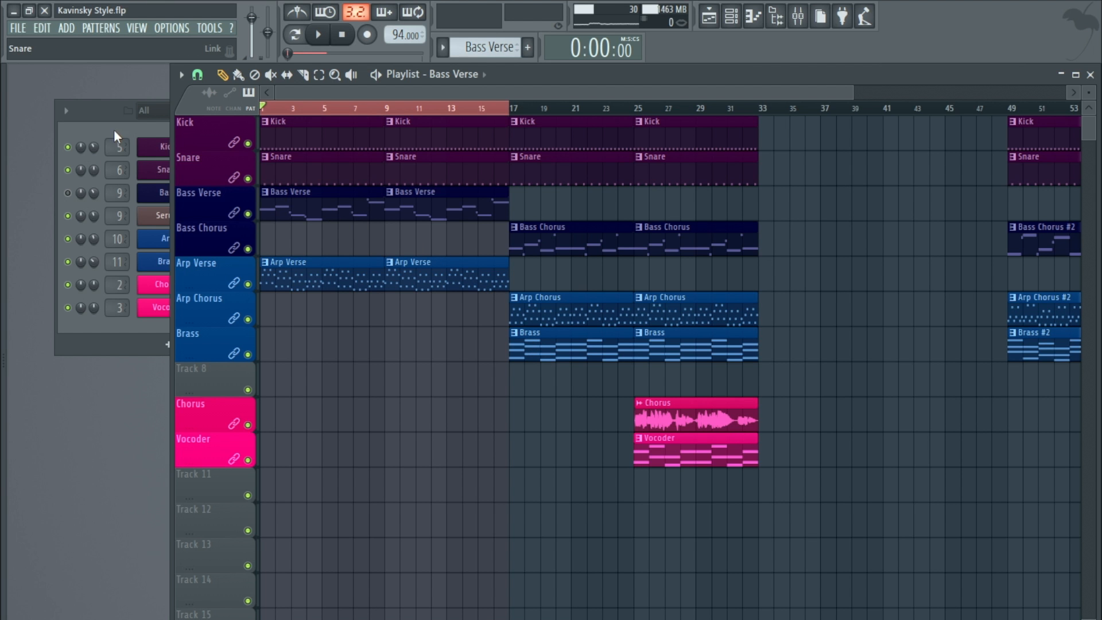
left_click_drag(94, 117, 35, 156)
left_click(322, 202)
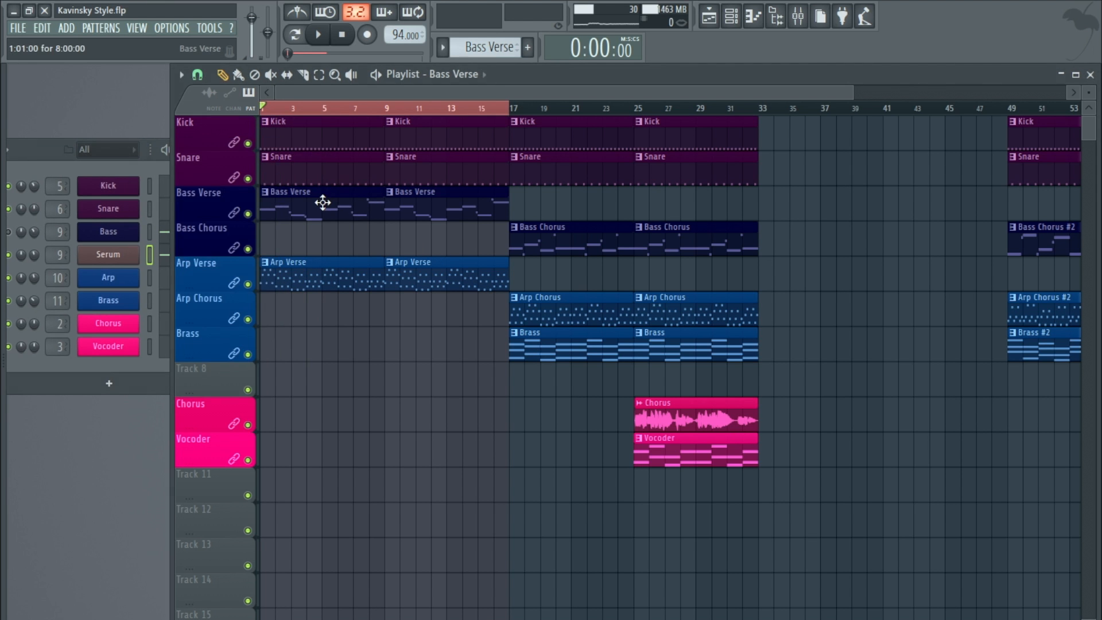
- Copy all the notes of the Arp Verse pattern from its piano roll and return to the playlist
double_click(316, 281)
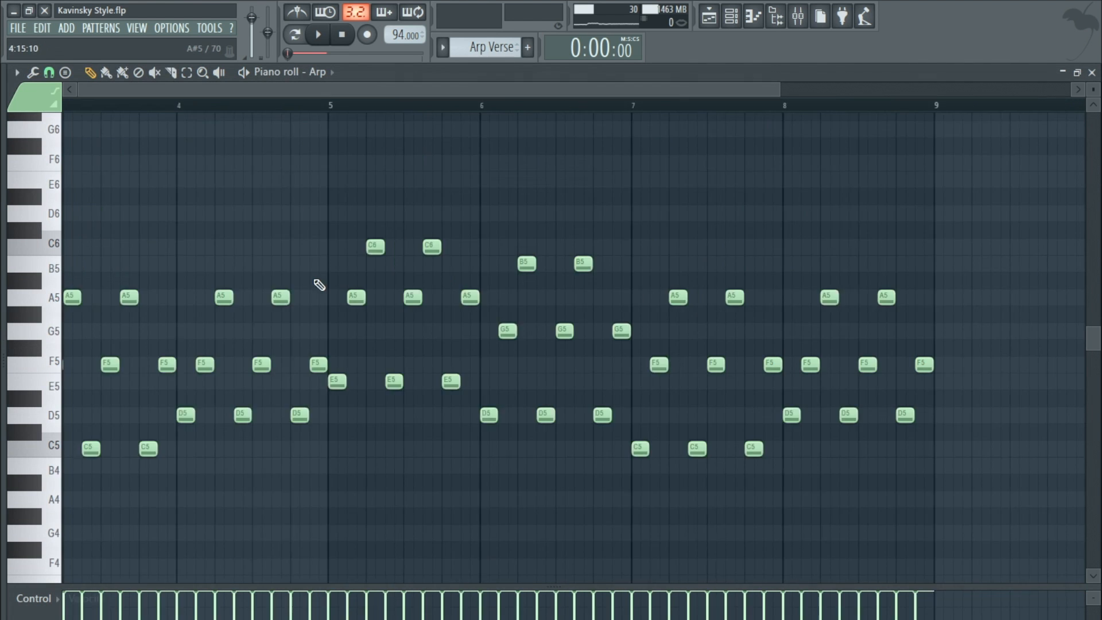
key("ctrl+a")
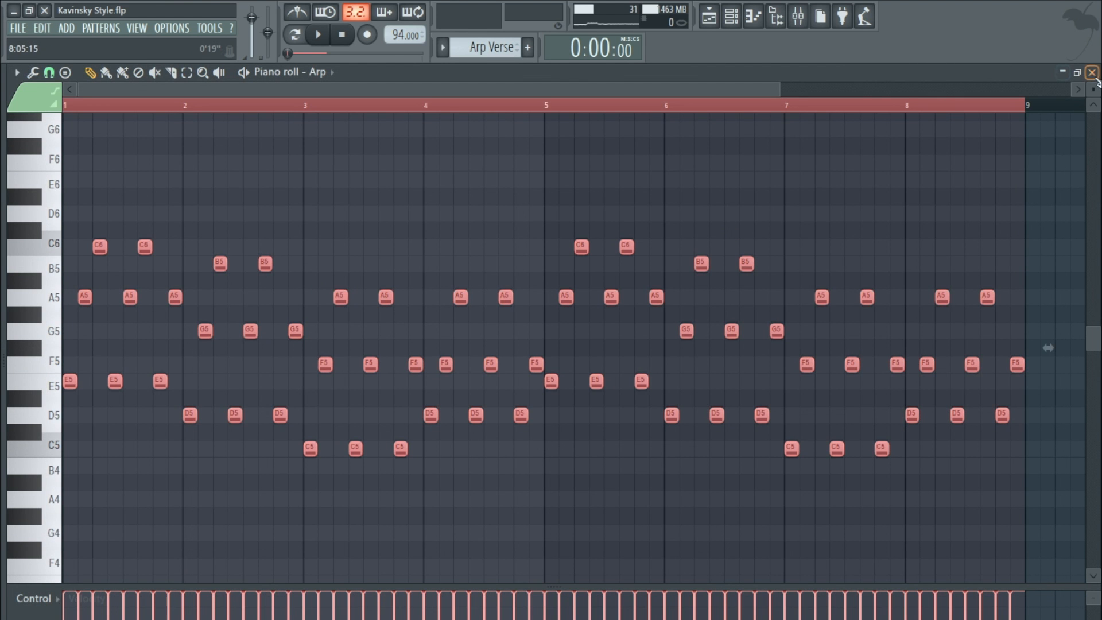
key("F7")
- Make Bass Verse the current pattern and add a new Sampler channel to the channel rack
left_click(357, 219)
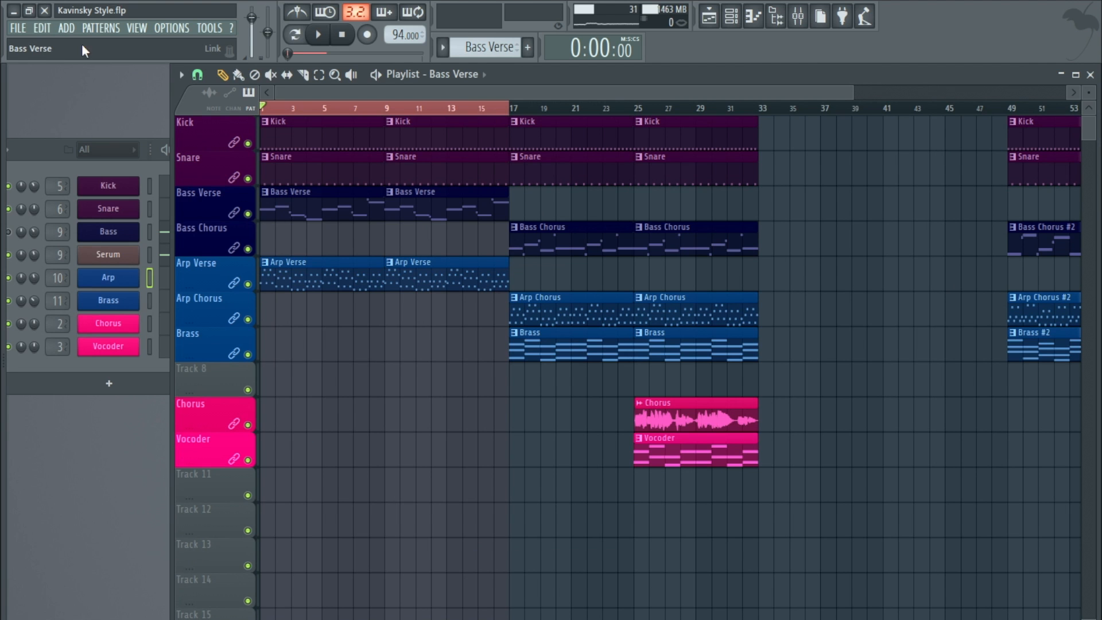
left_click(70, 32)
left_click(126, 133)
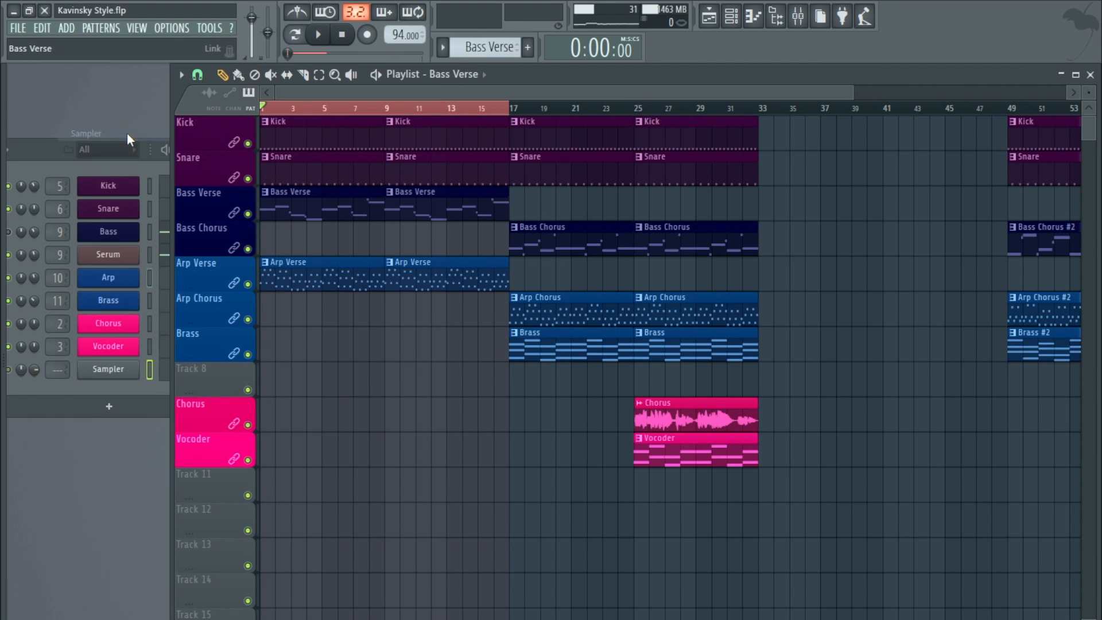
- Open the new Sampler channel's piano roll, paste the copied arp notes from bar 1 as a guide and deselect them
right_click(121, 366)
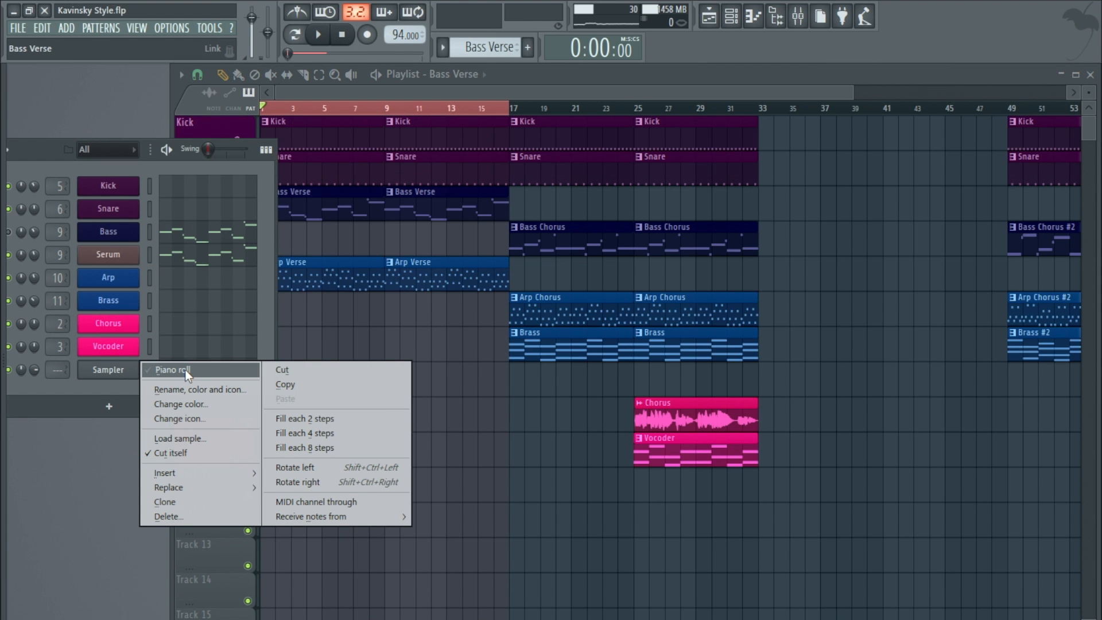
right_click(127, 234)
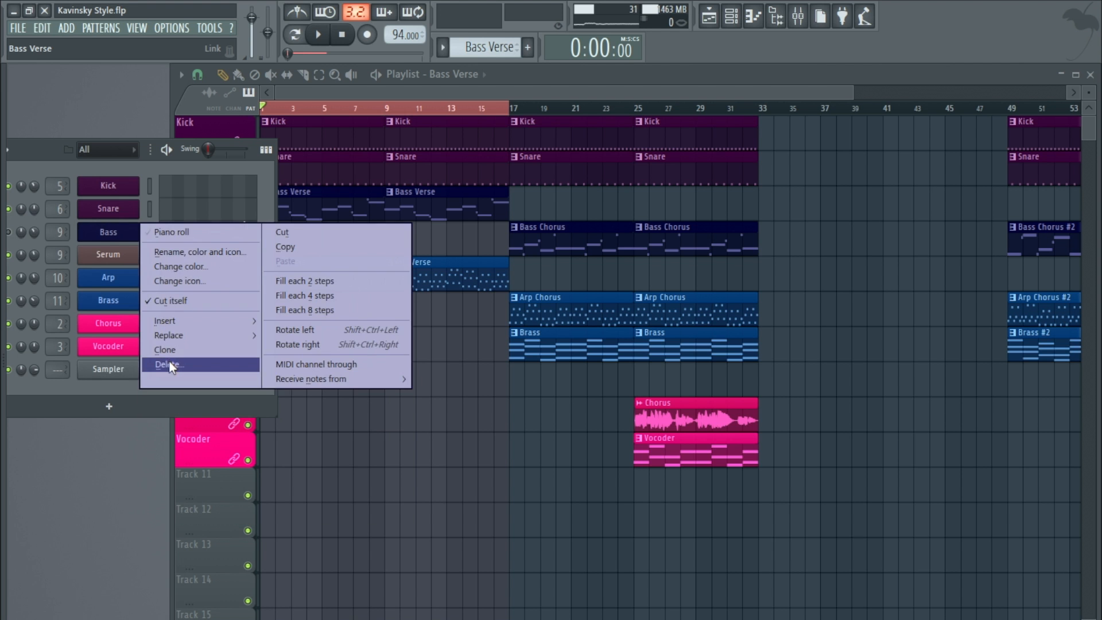
key("Escape")
right_click(129, 370)
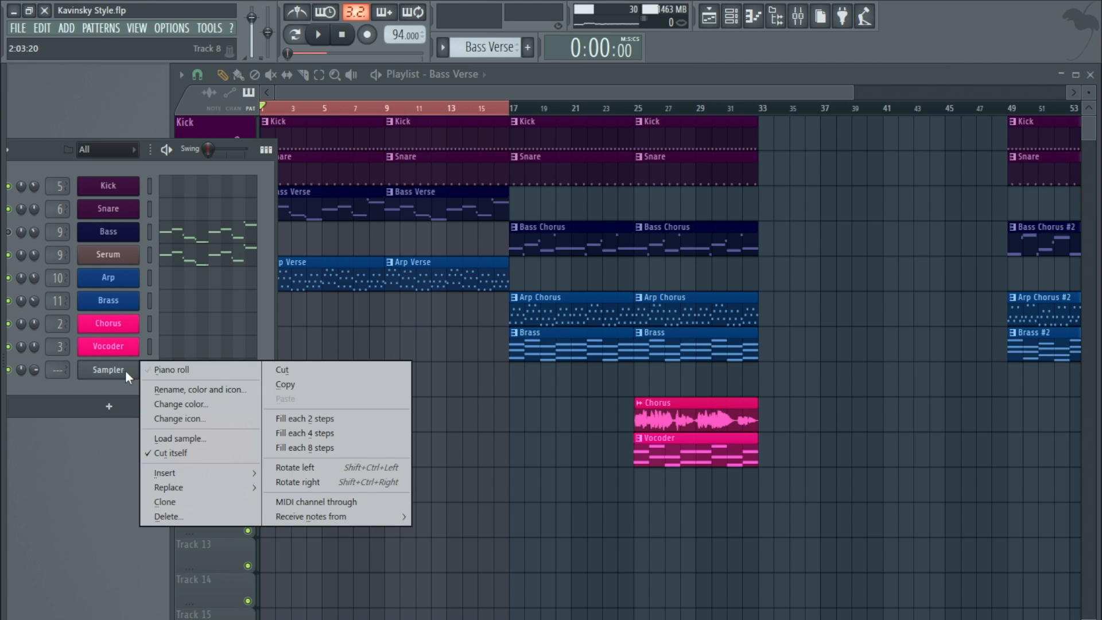
left_click(159, 373)
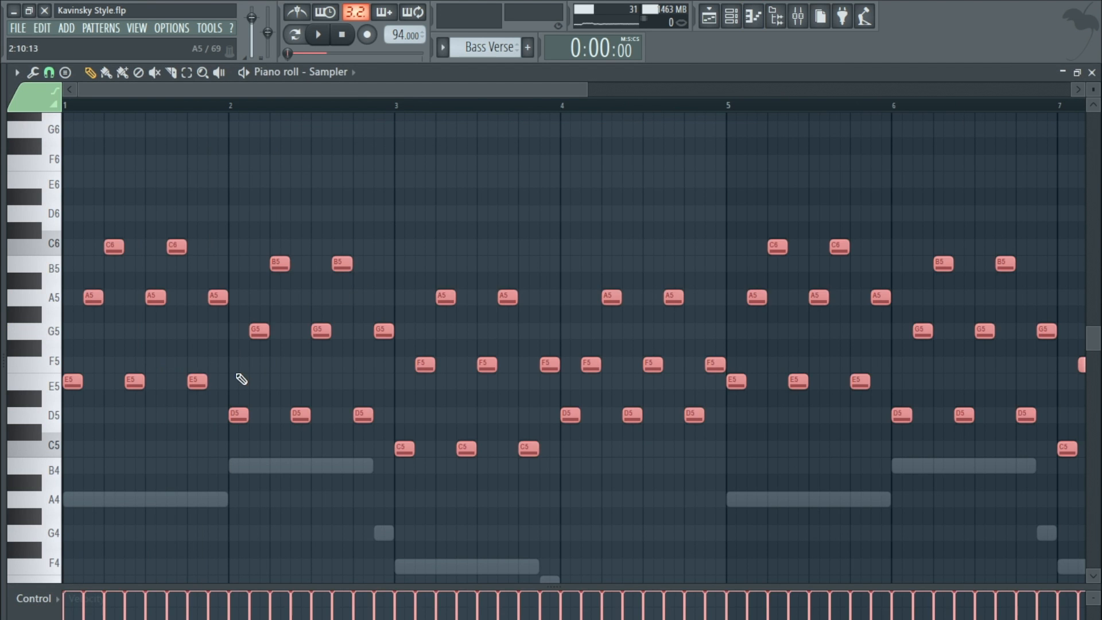
scroll(187, 421, "down", 3)
key("ctrl+a")
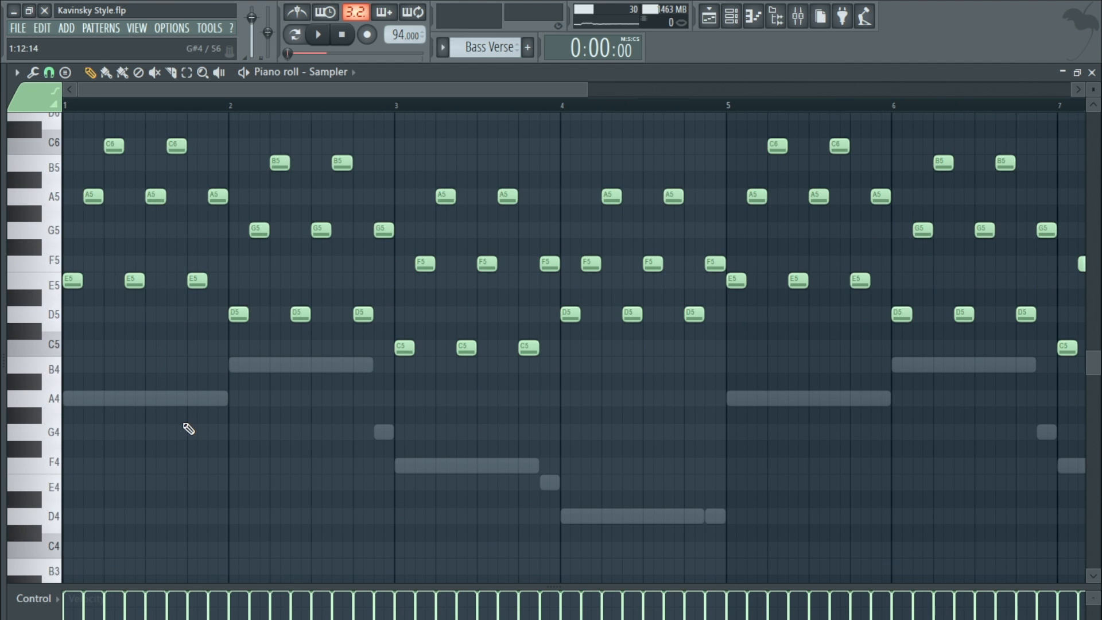
- Draw one-bar root notes A3, G3, F3 and D3 in bars 1 to 4 of the Sampler's piano roll
scroll(132, 436, "down", 2, "ctrl")
scroll(135, 436, "down", 3)
left_click(80, 452)
left_click_drag(80, 451, 187, 448)
scroll(227, 408, "up", 2)
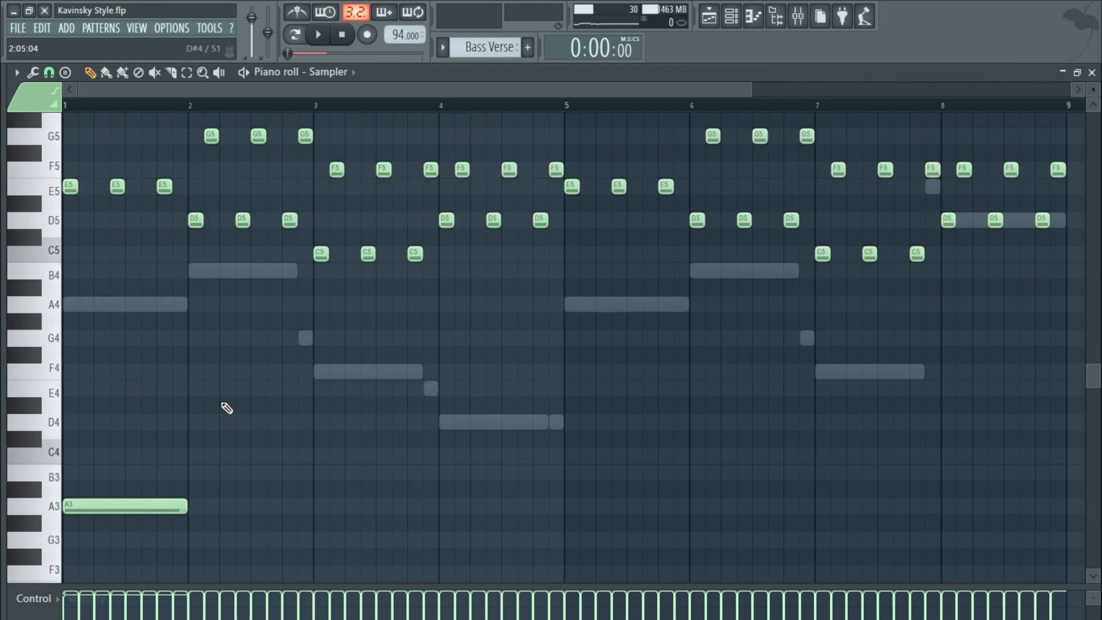
scroll(226, 408, "up", 2)
scroll(223, 407, "down", 4)
left_click(196, 434)
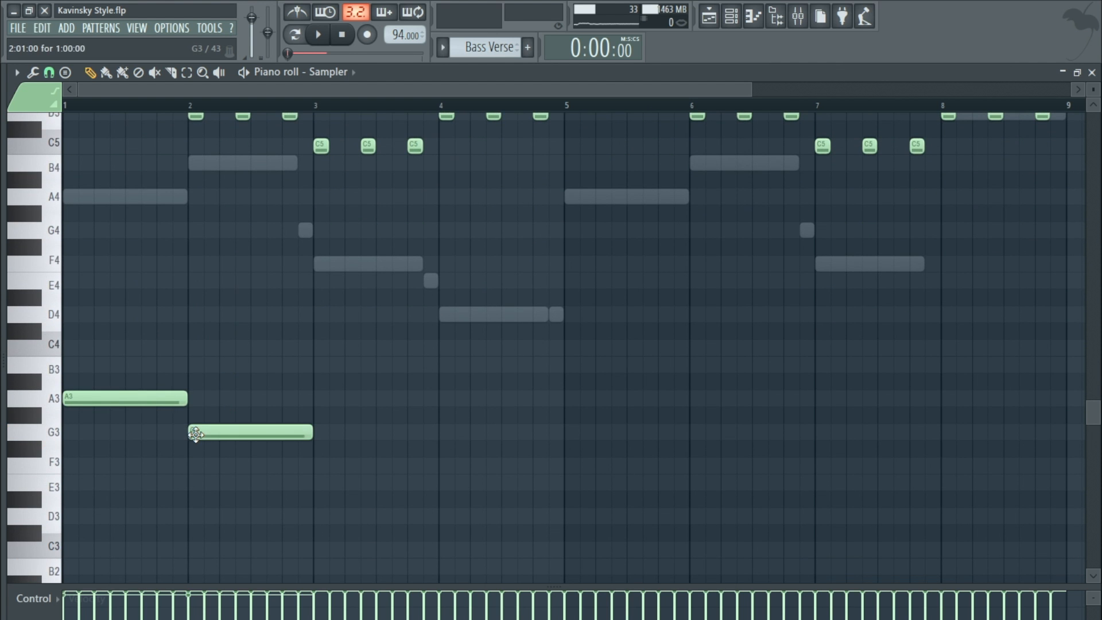
left_click(319, 464)
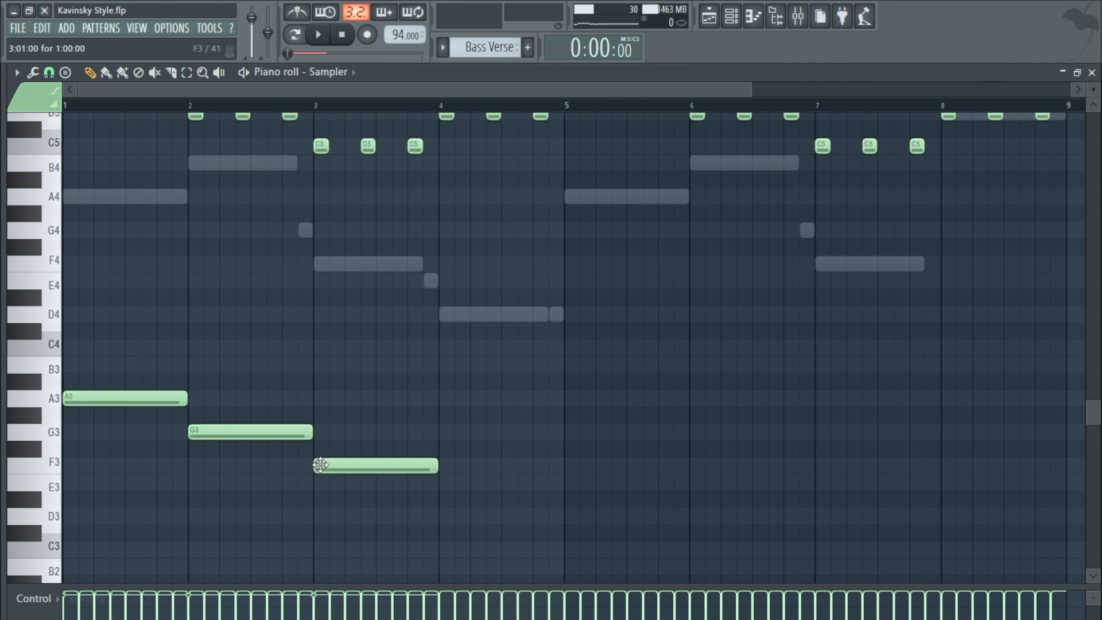
left_click(452, 518)
- Delete all the pasted arp notes above the root notes in the Sampler's piano roll
scroll(550, 368, "up", 5)
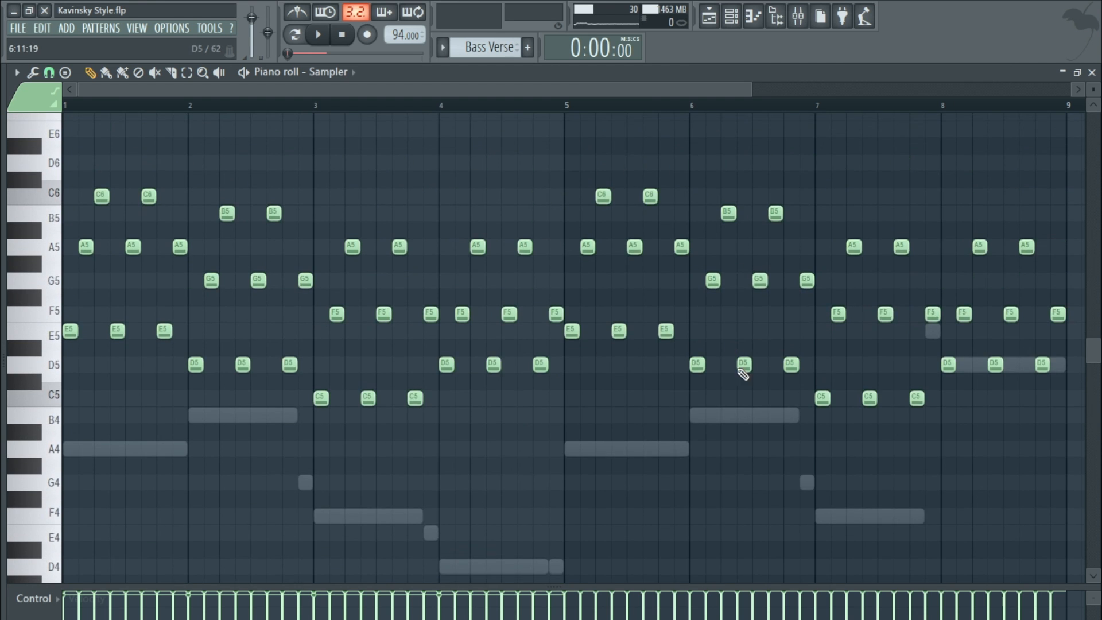
scroll(947, 459, "down", 1)
left_click_drag(946, 466, 119, 190)
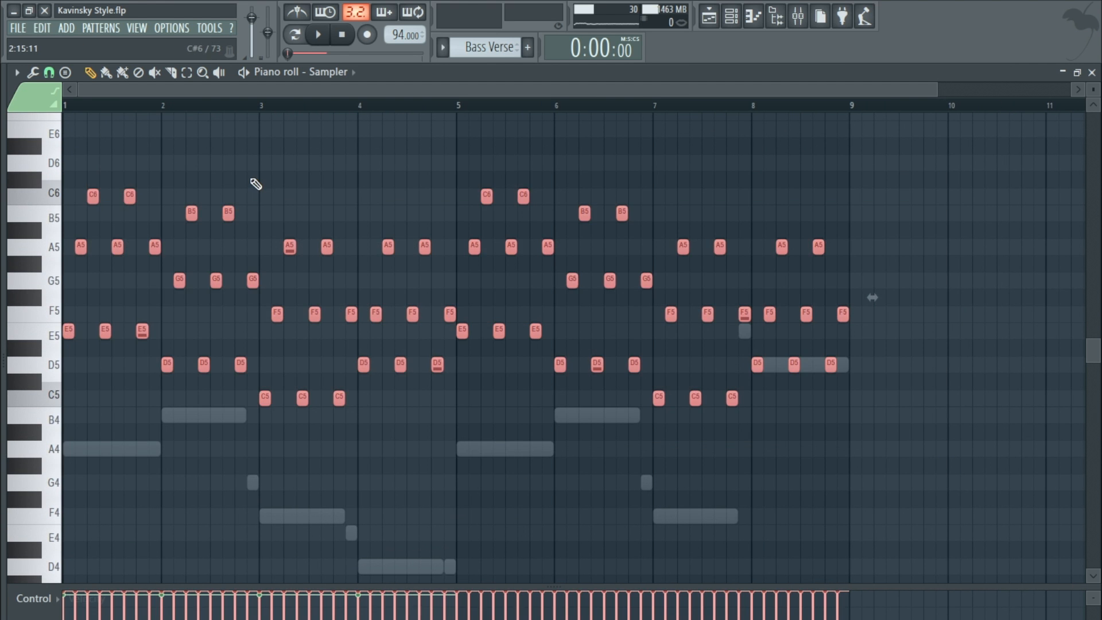
key("Delete")
scroll(275, 218, "down", 5)
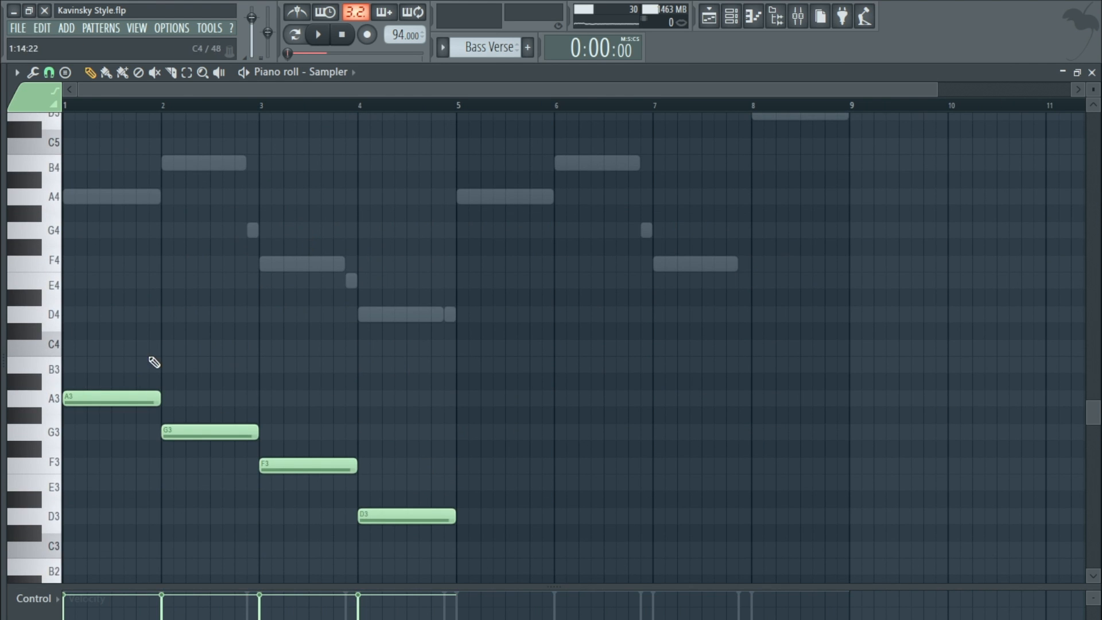
- Transpose the four root notes up one octave to A4, G4, F4 and D4
key("ctrl+a")
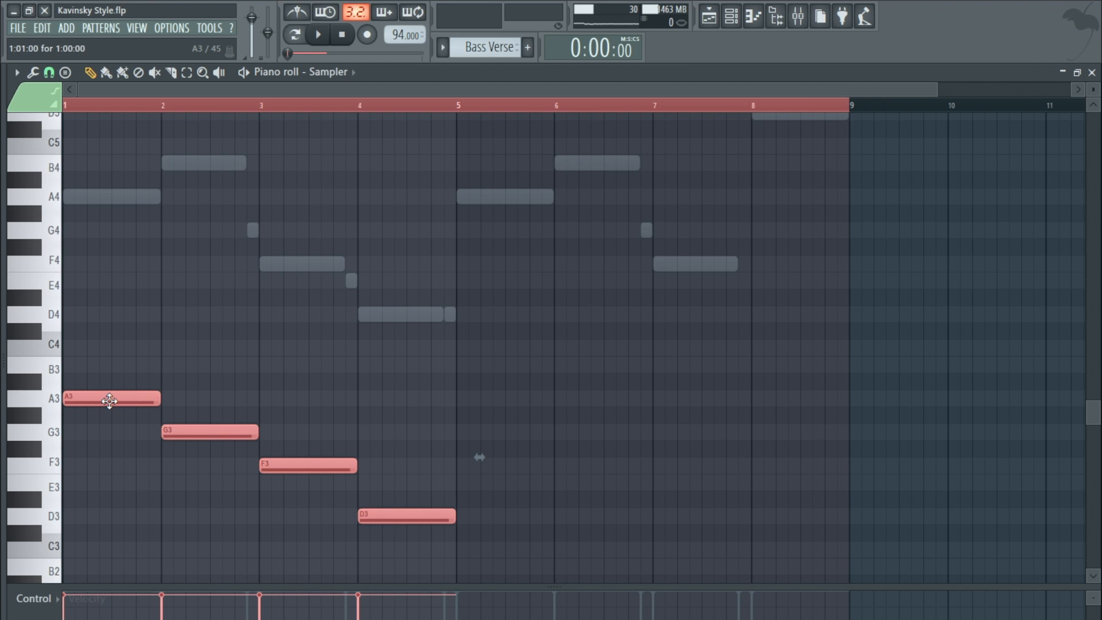
key("ctrl+Up")
scroll(113, 405, "up", 4)
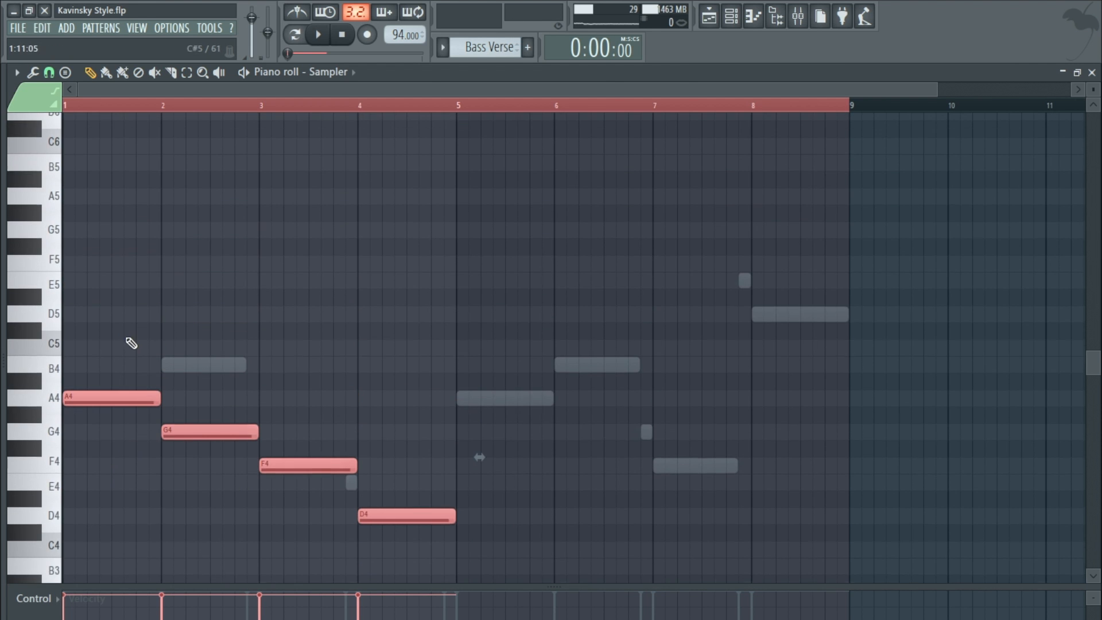
- Add one-bar octave notes A5, G5, F5, D5 and the fifths E6, D6, C6, A5 above them in bars 1 to 4
left_click_drag(390, 518, 394, 197)
left_click(300, 209)
scroll(135, 207, "up", 3)
left_click(113, 179)
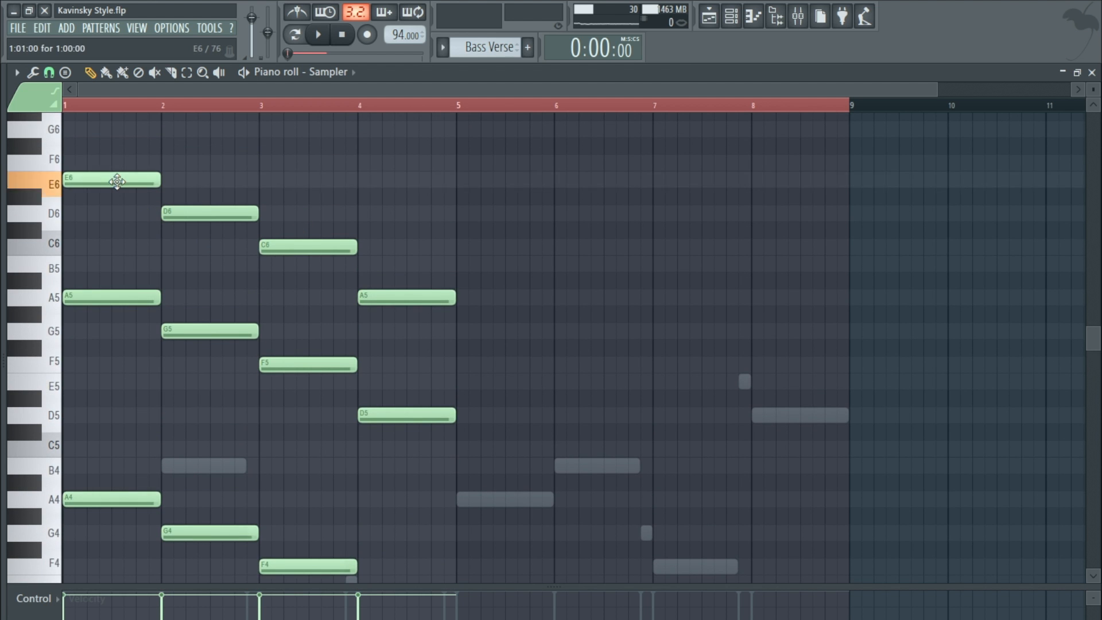
- Complete the chords in bars 1 to 4 with the one-bar thirds C6, B5, A5 and F5
left_click(104, 248)
left_click_drag(194, 215, 195, 271)
left_click_drag(287, 248, 285, 300)
left_click_drag(401, 297, 400, 370)
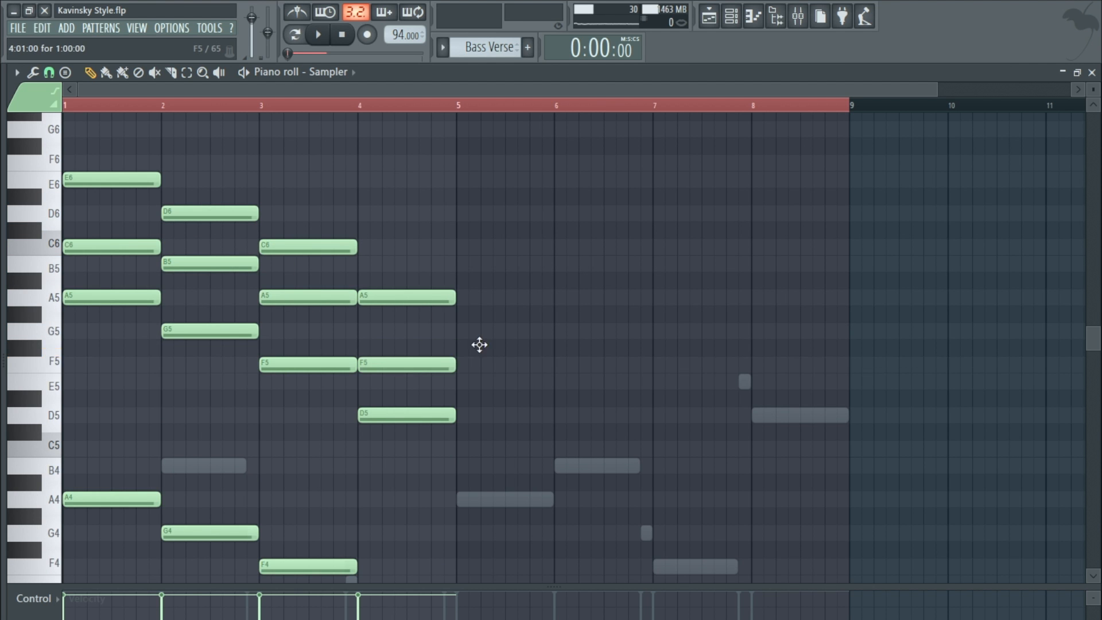
- Examine the four-bar chord progression from its lowest roots to its highest notes, alongside the ghosted bass notes
scroll(111, 292, "up", 1)
scroll(111, 292, "up", 3)
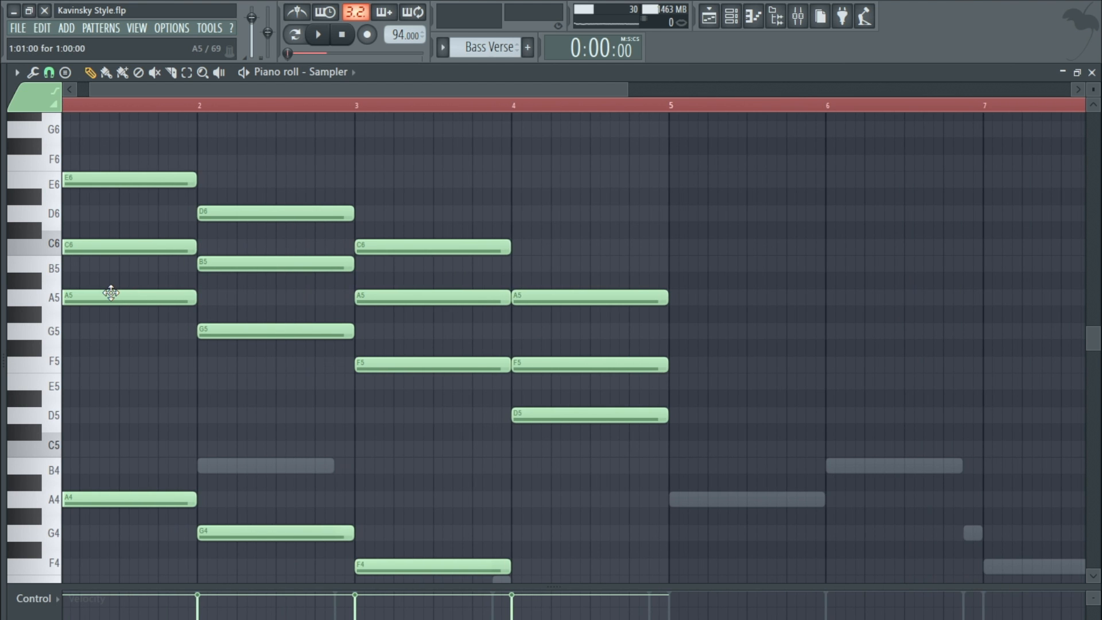
left_click_drag(312, 89, 286, 90)
scroll(162, 356, "down", 1)
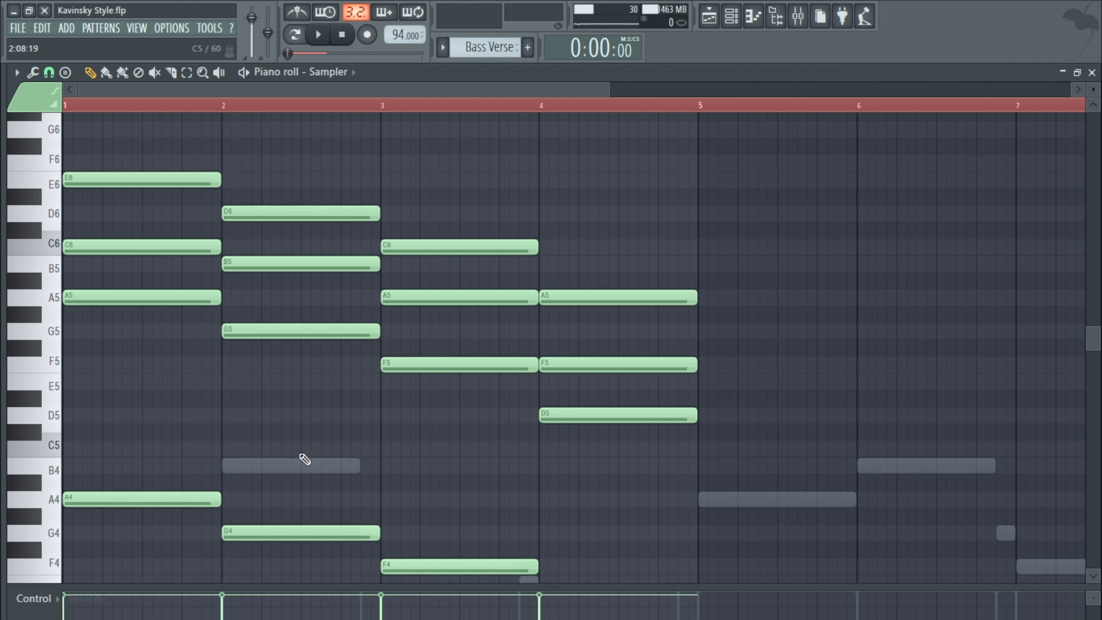
scroll(345, 436, "down", 2, "ctrl")
scroll(395, 453, "down", 3)
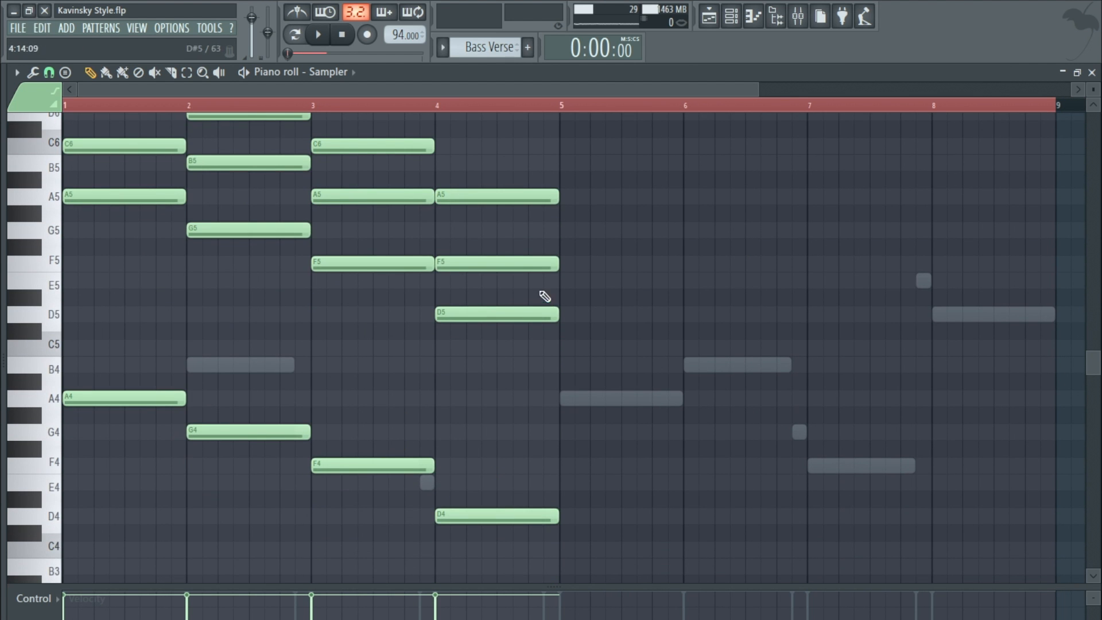
scroll(321, 382, "up", 2)
scroll(277, 411, "down", 2, "ctrl")
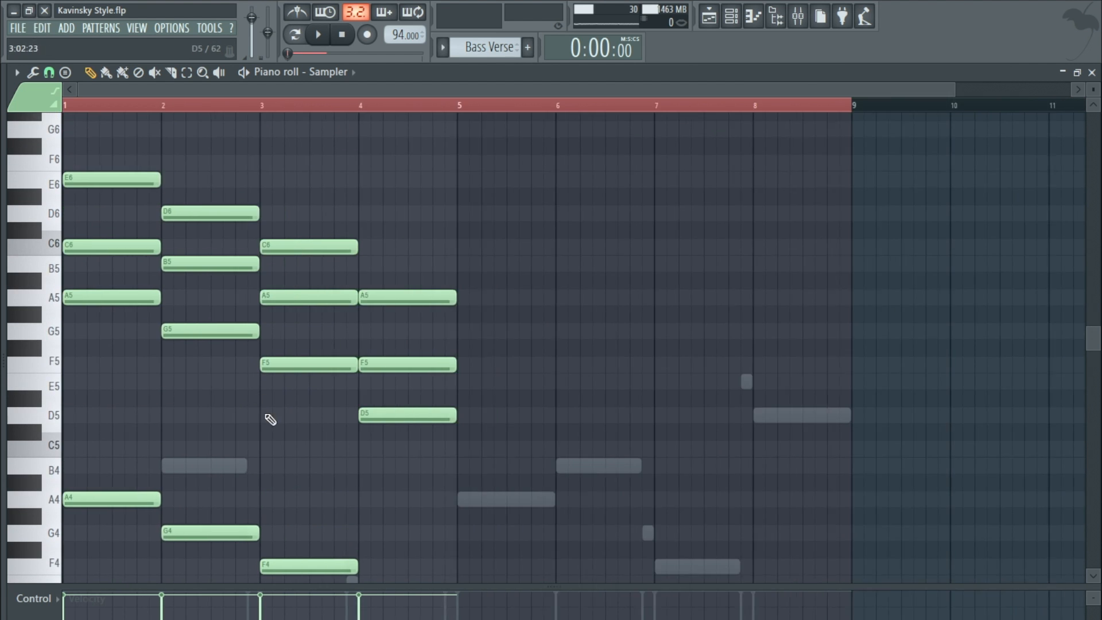
- Switch playback to pattern mode and compare the Serum bass notes with the Sampler chords, returning to the Sampler's notes
left_click(296, 36)
double_click(183, 472)
scroll(172, 399, "down", 4)
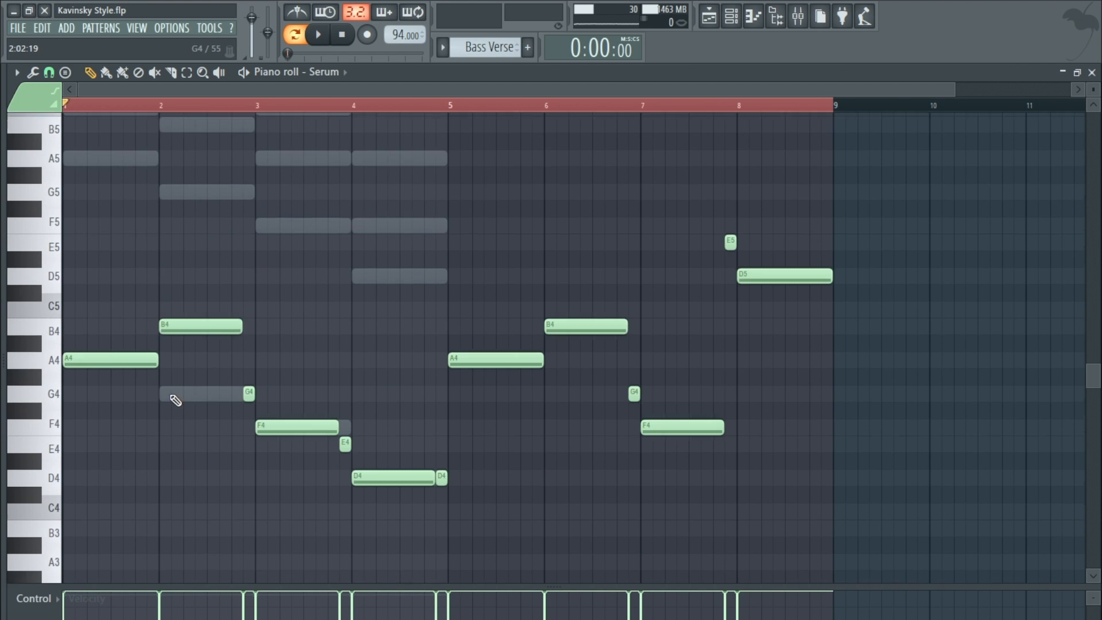
scroll(128, 411, "up", 2, "ctrl")
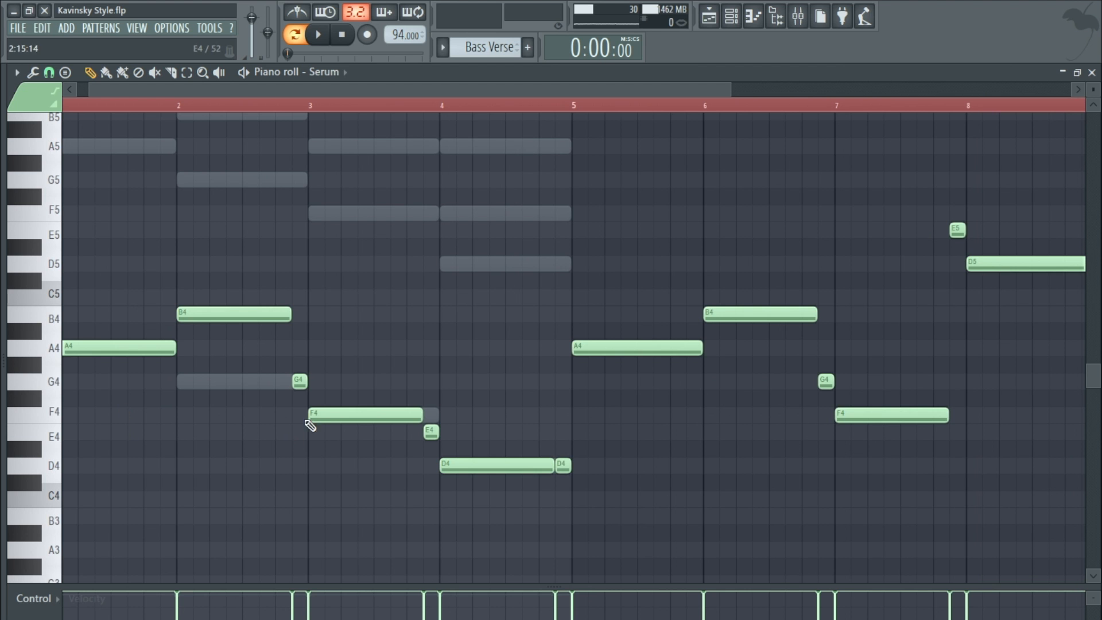
scroll(235, 292, "up", 3)
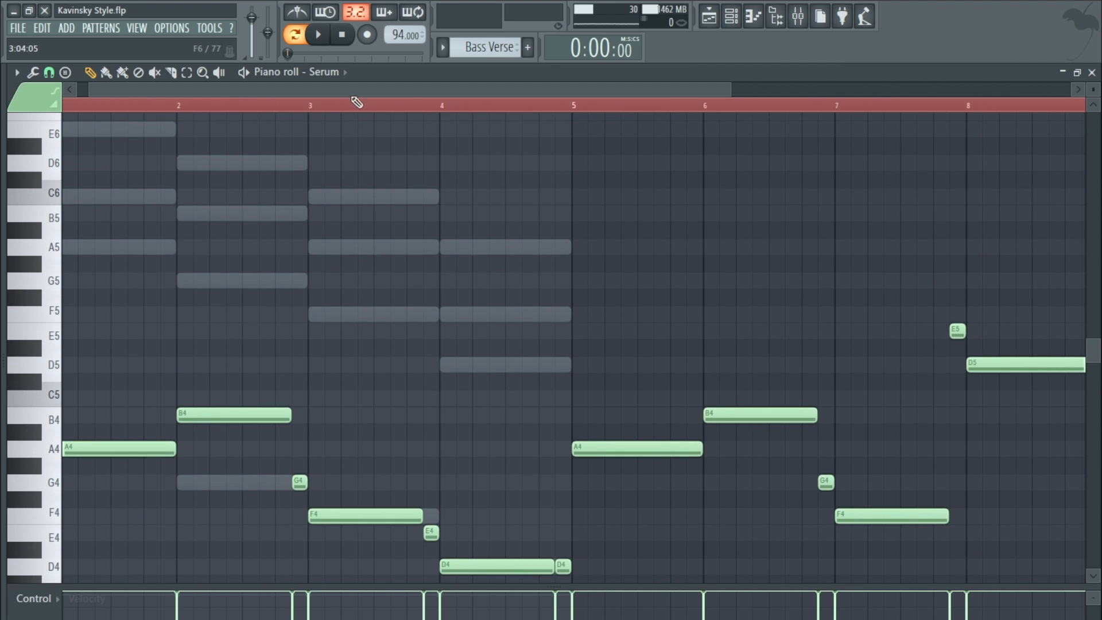
double_click(225, 485)
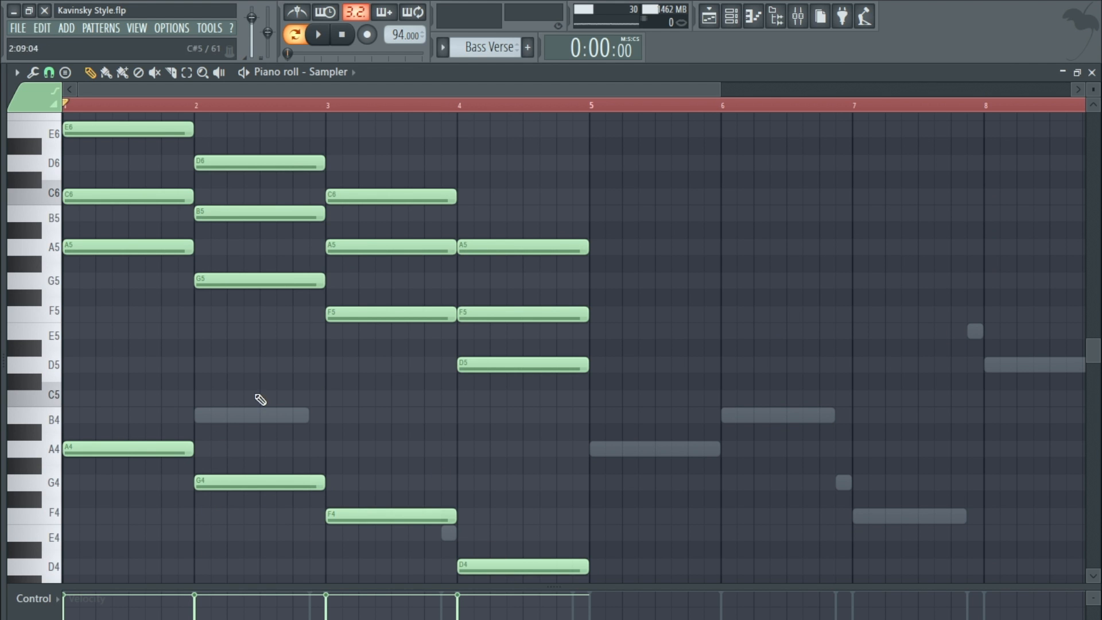
- Lower the Serum bass note in bar 2 to G4 and listen to the verse in song mode
double_click(255, 419)
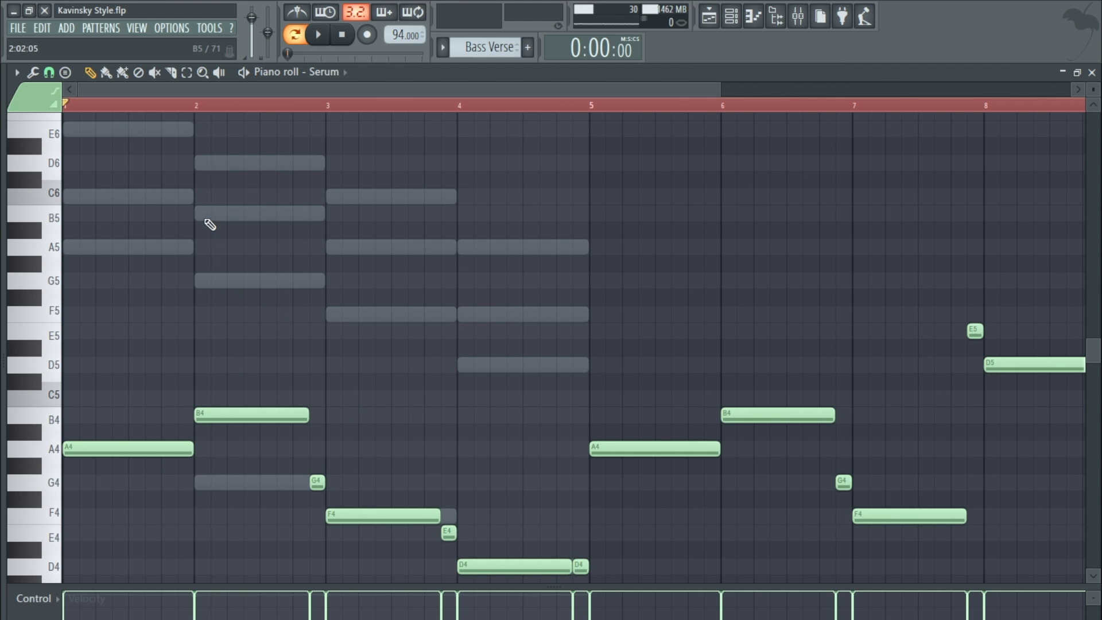
left_click_drag(231, 413, 231, 488)
left_click(295, 34)
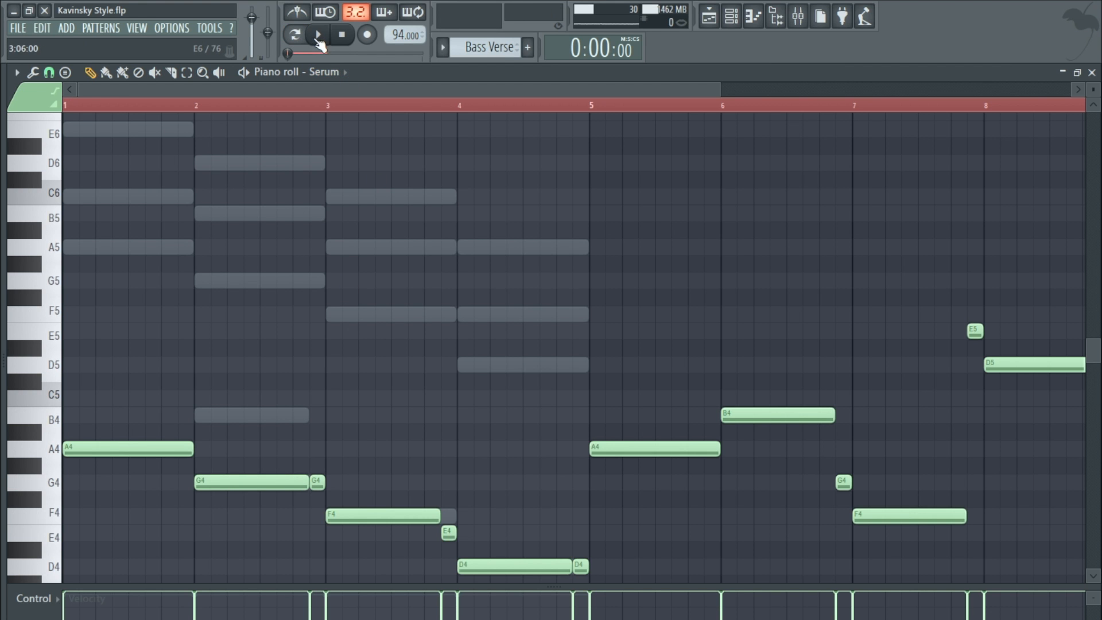
left_click(318, 34)
scroll(357, 270, "down", 2)
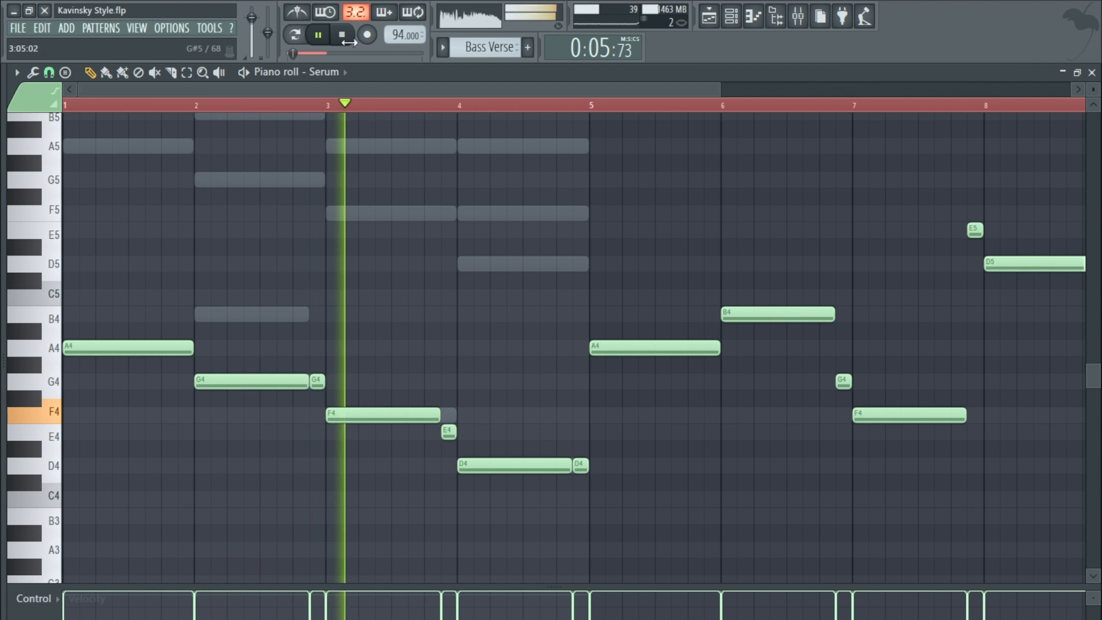
key("space")
- Move the long bass note in bar 2 back up to B4 and play the bass line for comparison
left_click_drag(243, 380, 244, 313)
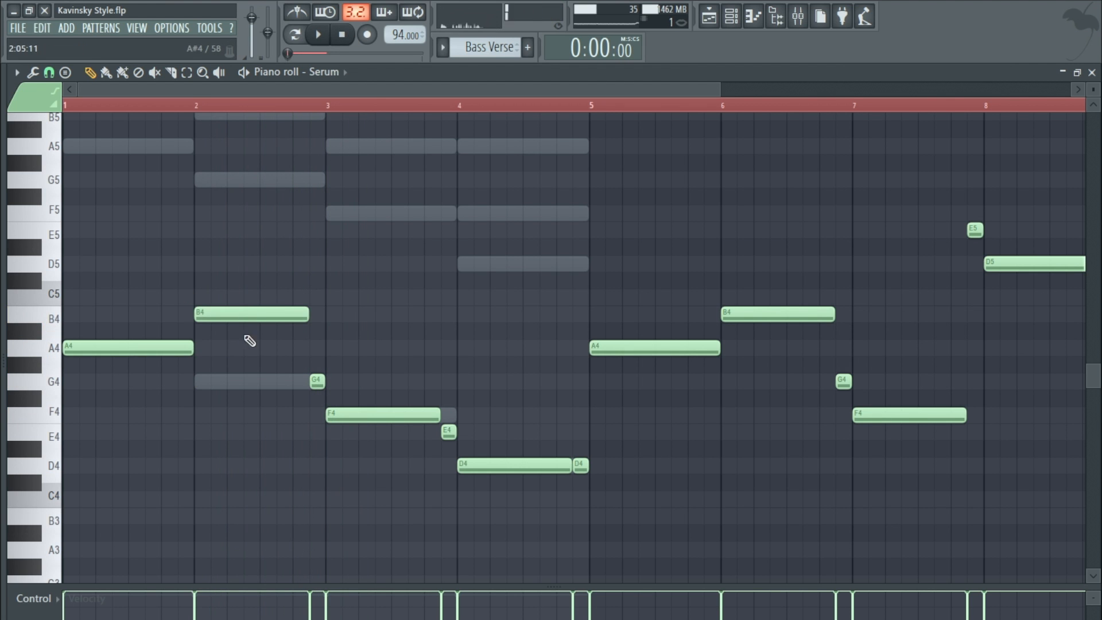
left_click(321, 35)
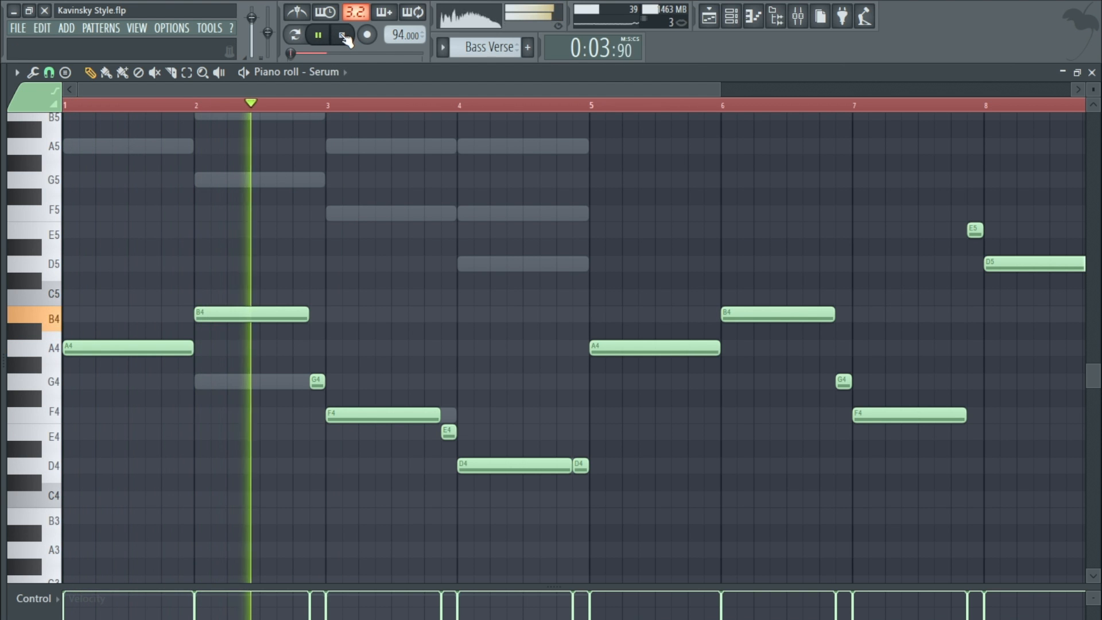
left_click(342, 36)
- Move the bar 2 bass note to G4, remove the short G4 after it and stretch the note towards the bar's end
scroll(367, 285, "up", 3)
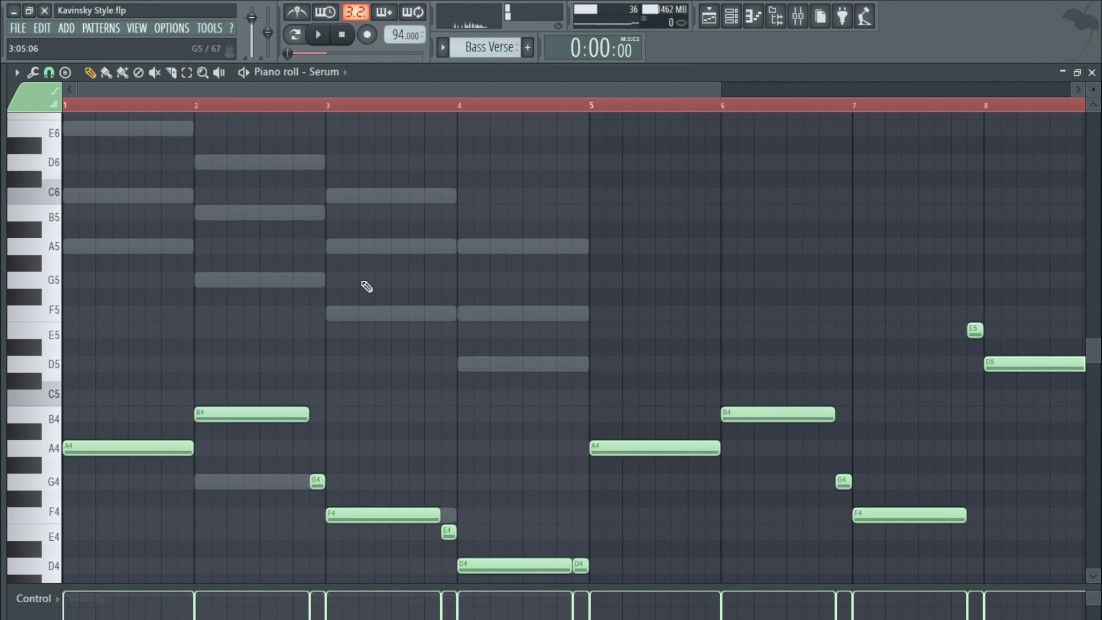
scroll(363, 285, "down", 3, "ctrl")
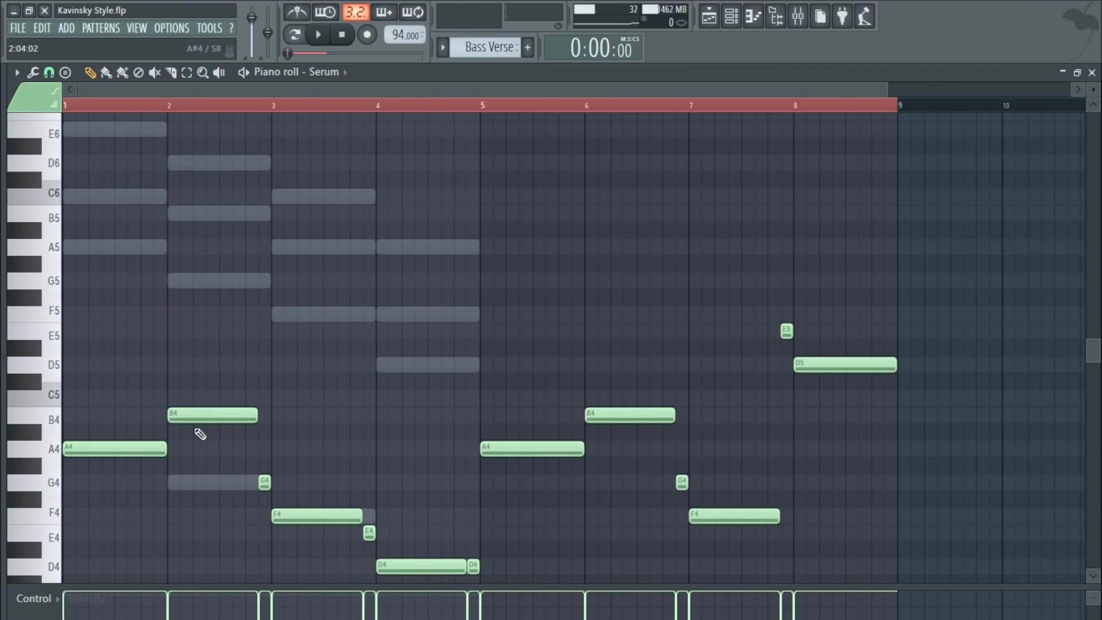
scroll(310, 378, "down", 3)
scroll(216, 388, "up", 3, "ctrl")
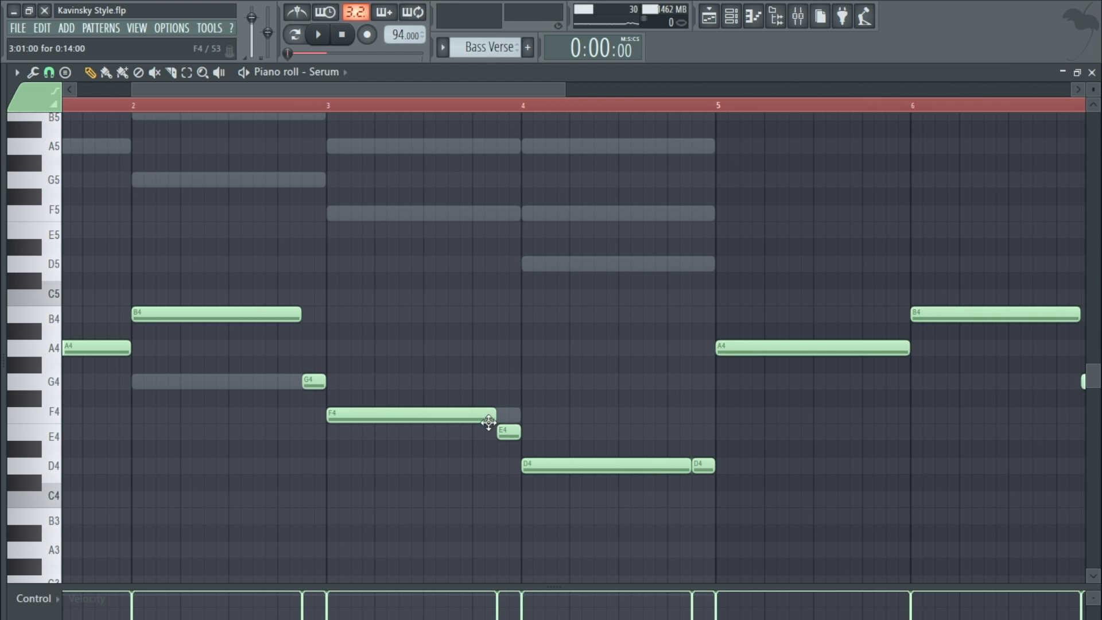
scroll(390, 330, "down", 2, "ctrl")
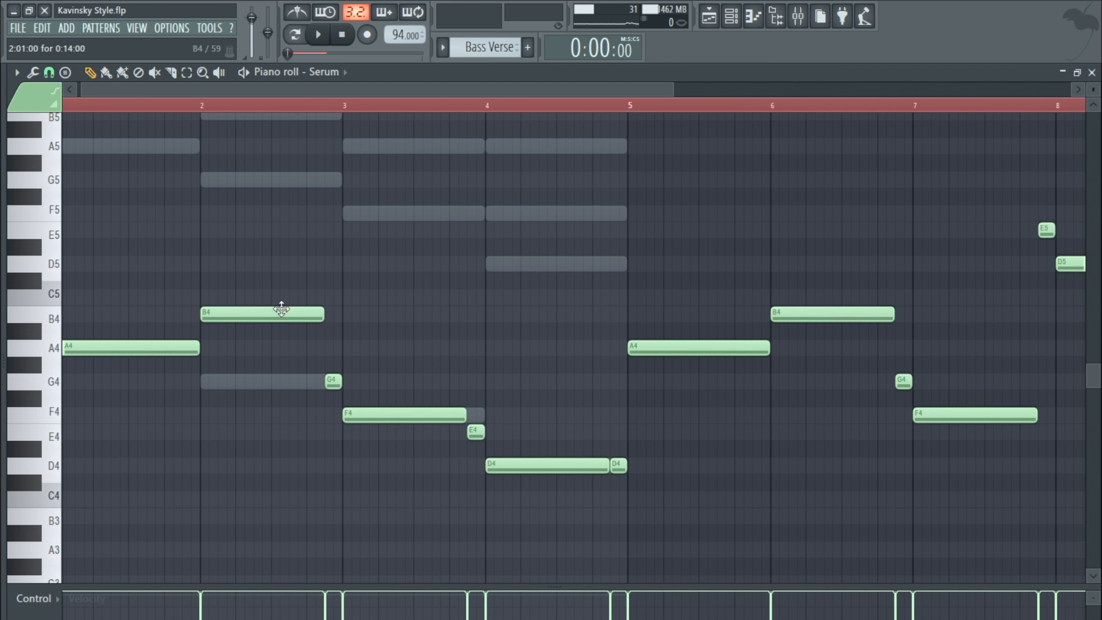
left_click_drag(281, 309, 282, 381)
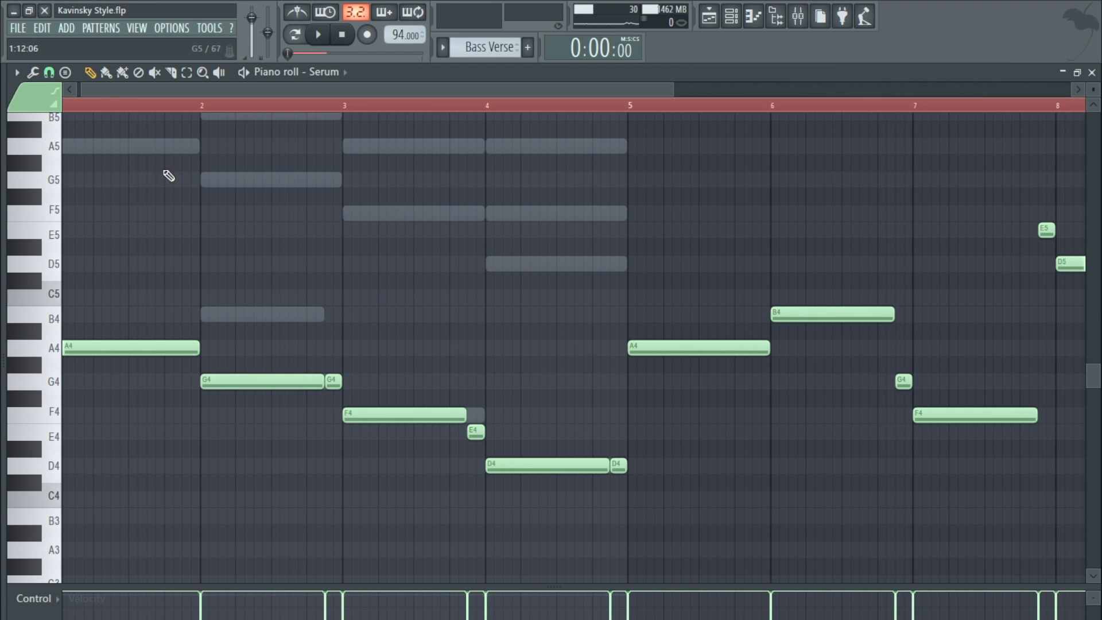
scroll(214, 229, "up", 3)
scroll(239, 243, "down", 3)
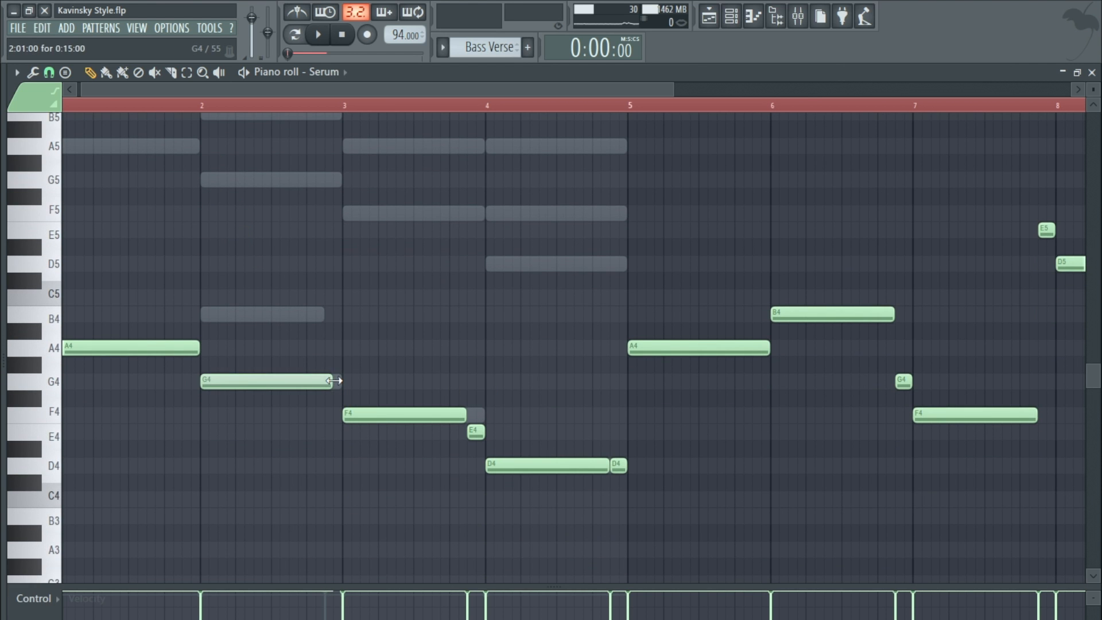
- Delete the short E4 and D4 ending bars 3 and 4, extend F4 and D4 to full bars, and play the bass line
right_click(481, 436)
right_click(618, 465)
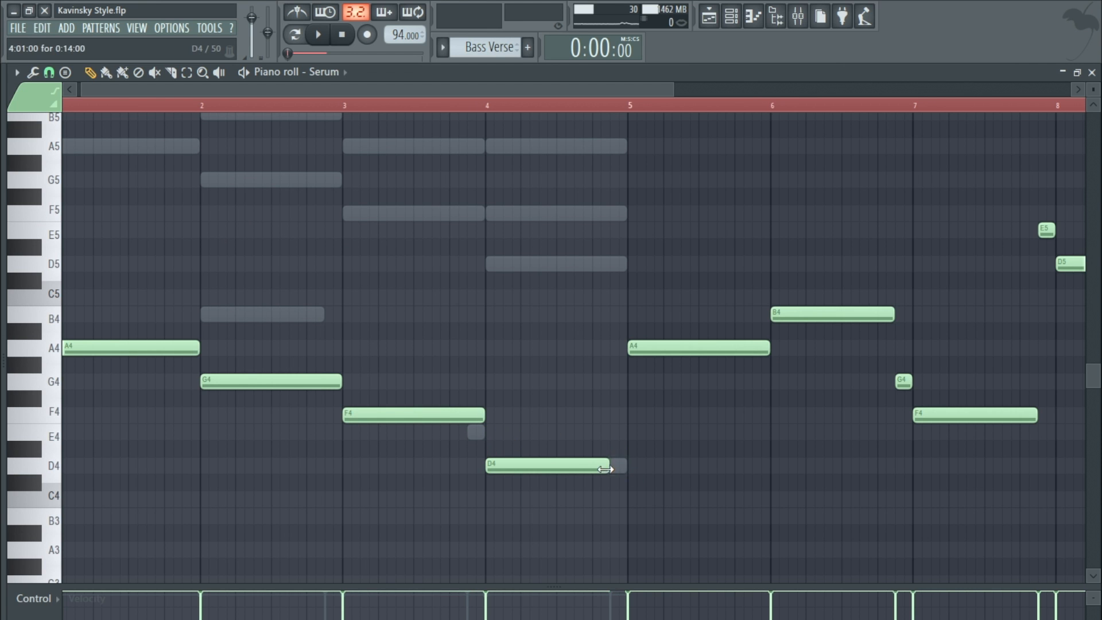
scroll(248, 179, "down", 1)
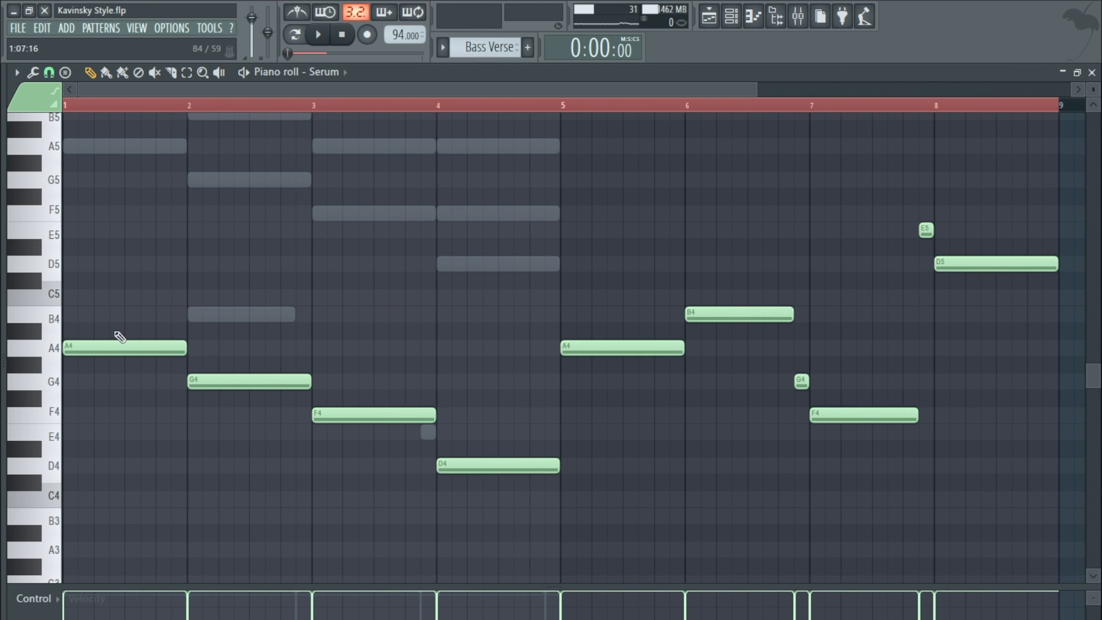
left_click(320, 35)
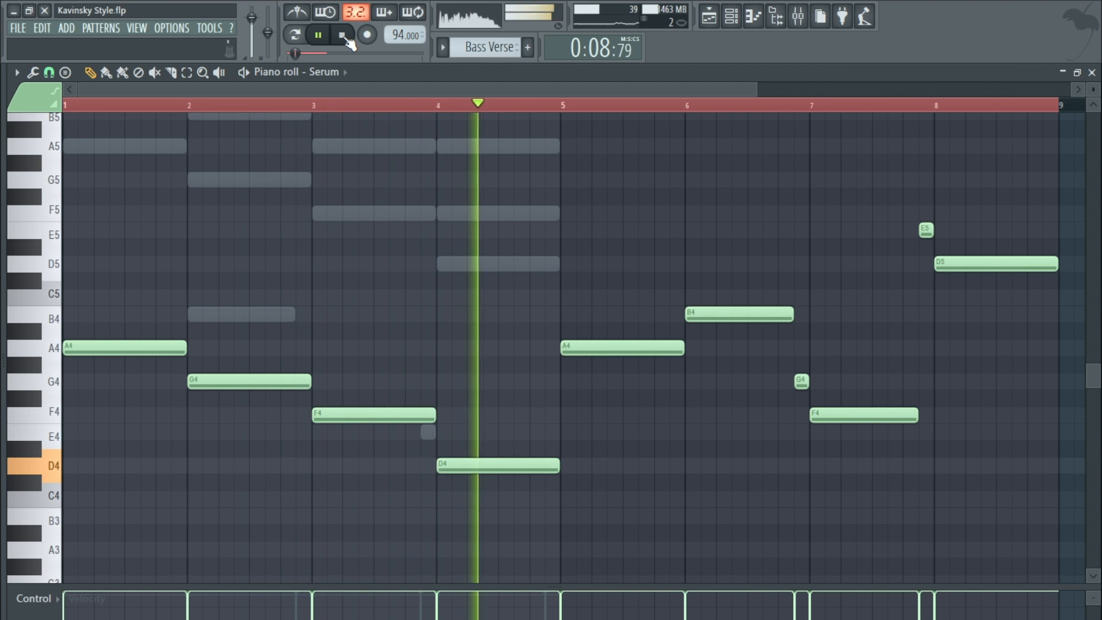
left_click(343, 35)
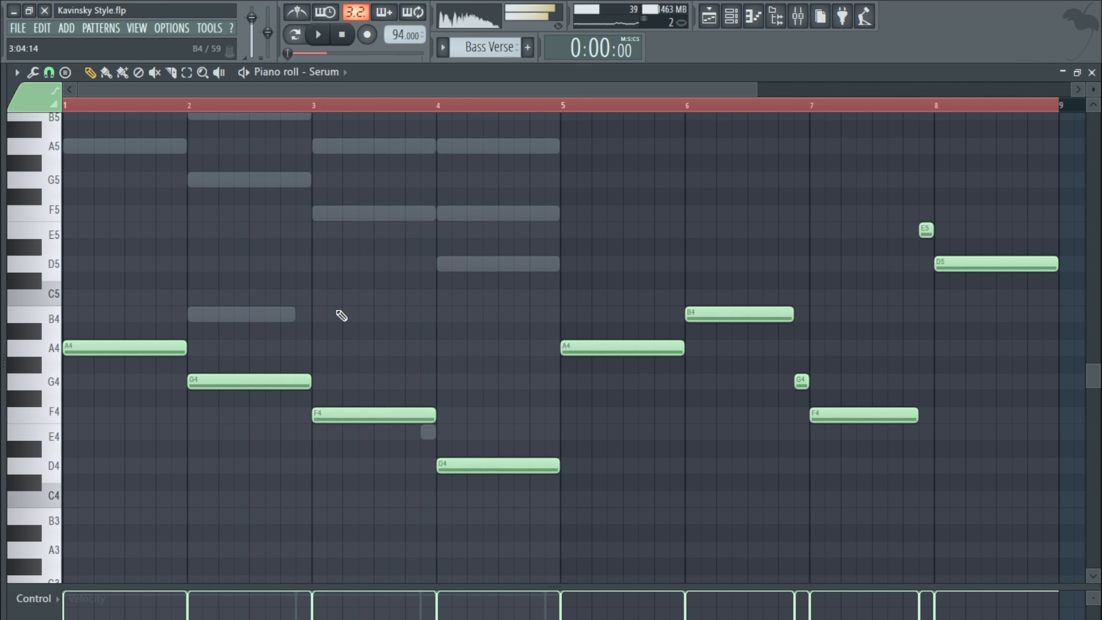
- Restore B4 in bar 2 and the short passing notes G4 and E4 ending bars 2 and 3, and play the bass line
left_click_drag(270, 383, 234, 309)
left_click(306, 384)
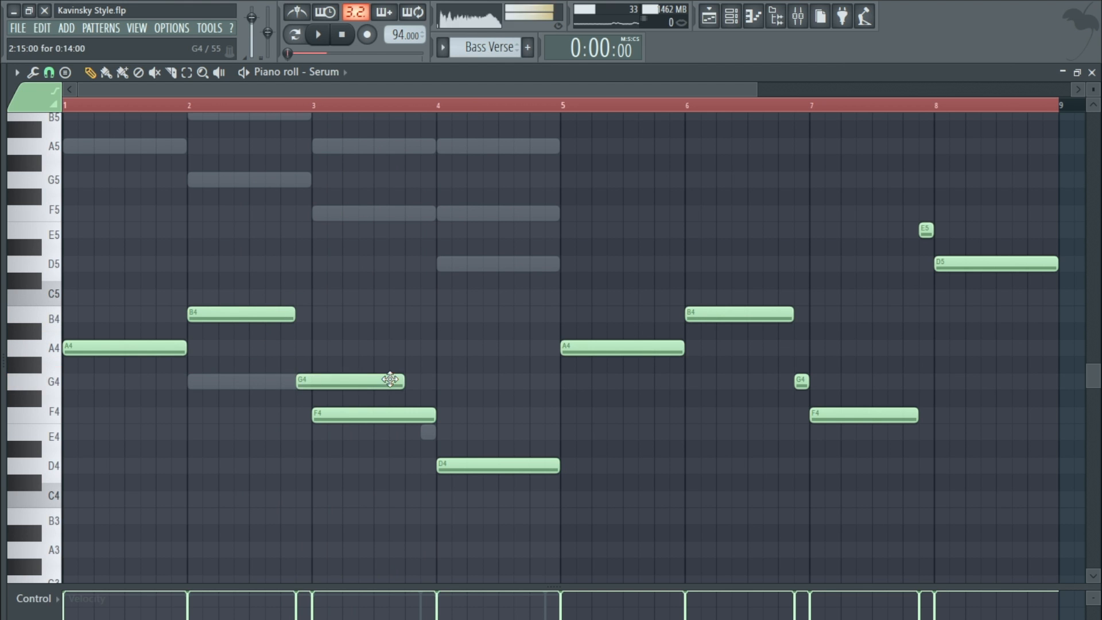
left_click_drag(401, 381, 311, 381)
left_click(428, 431)
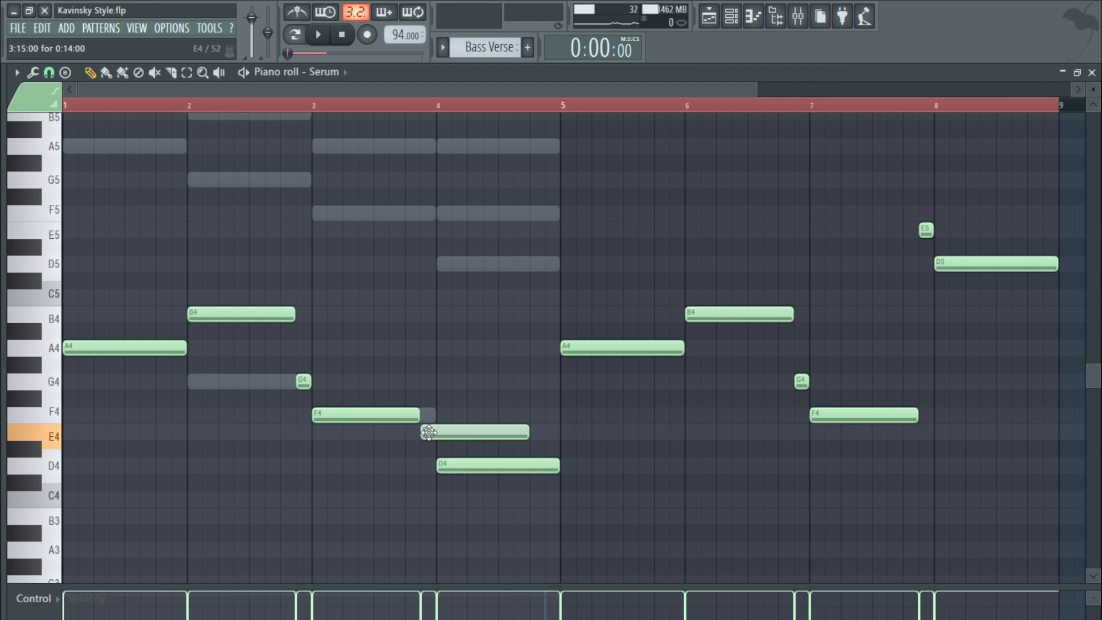
left_click_drag(528, 432, 434, 438)
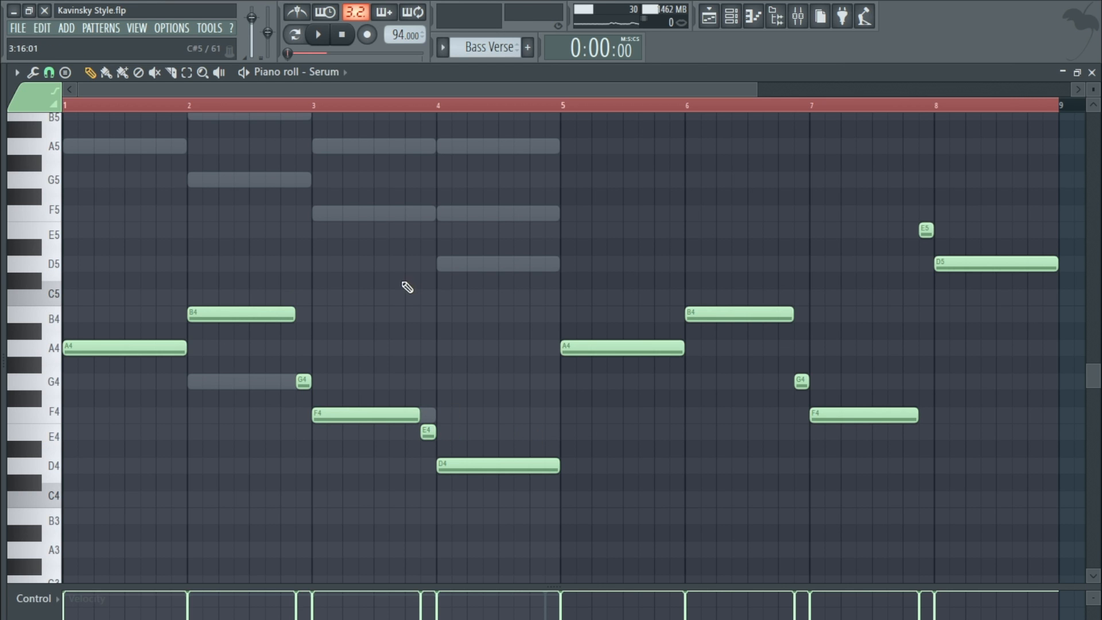
left_click(318, 34)
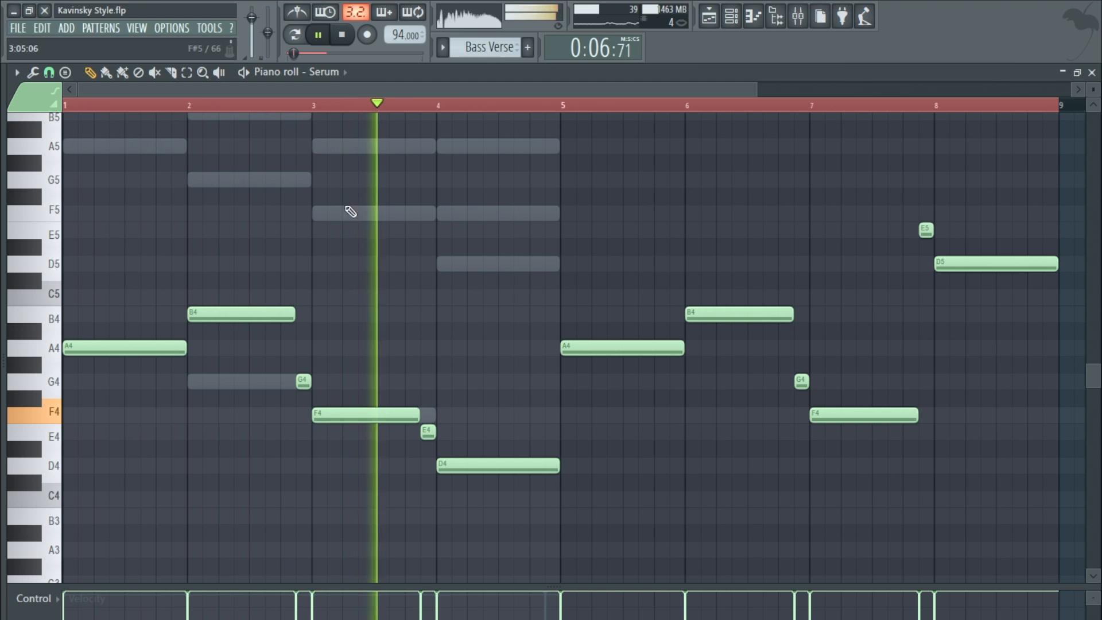
left_click(344, 36)
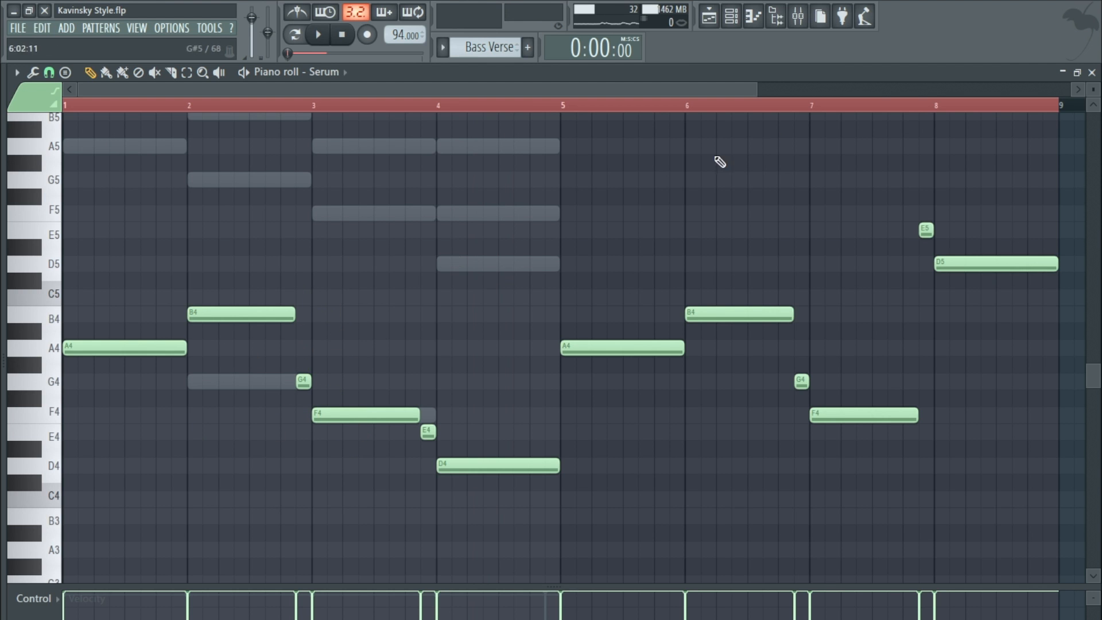
- Play the chorus from bar 17 while examining the Bass Chorus notes, and return to the playlist
left_click(1091, 73)
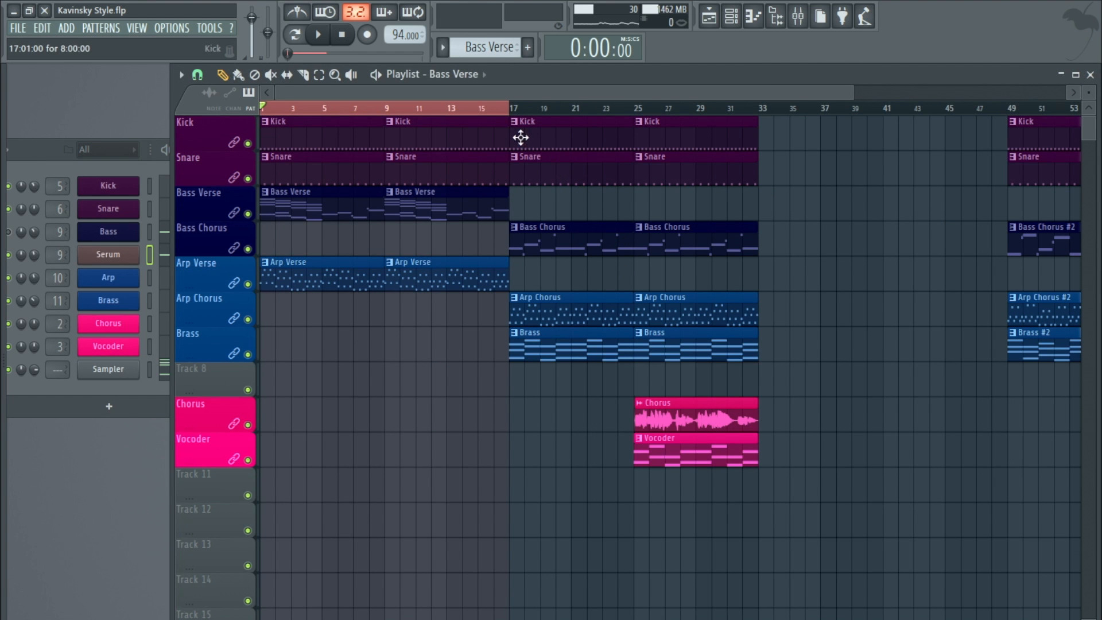
left_click_drag(521, 119, 635, 119)
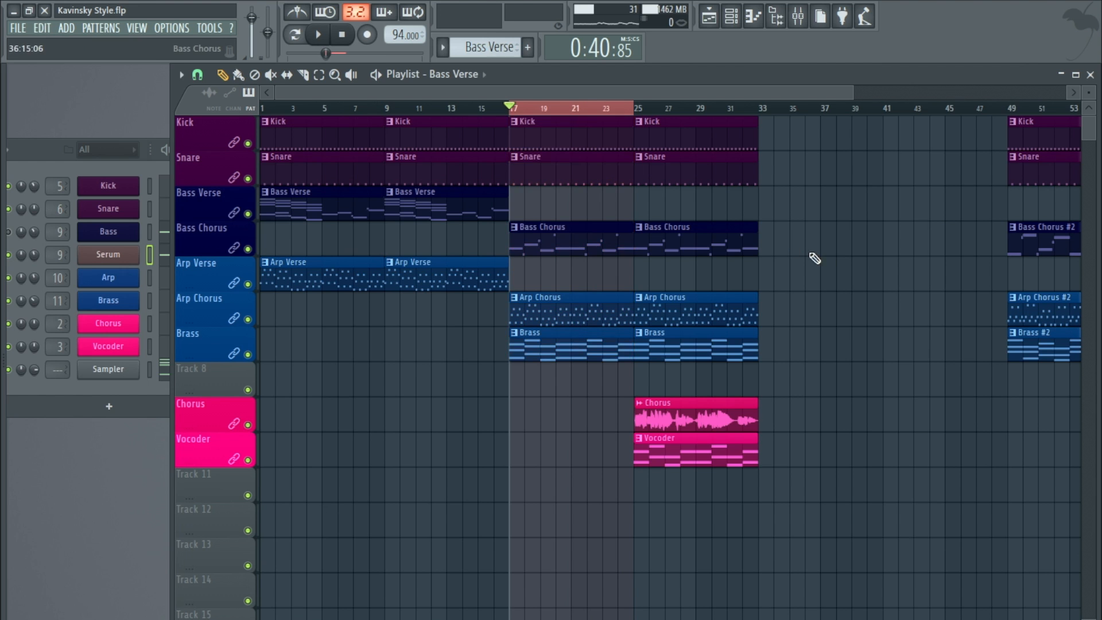
double_click(561, 253)
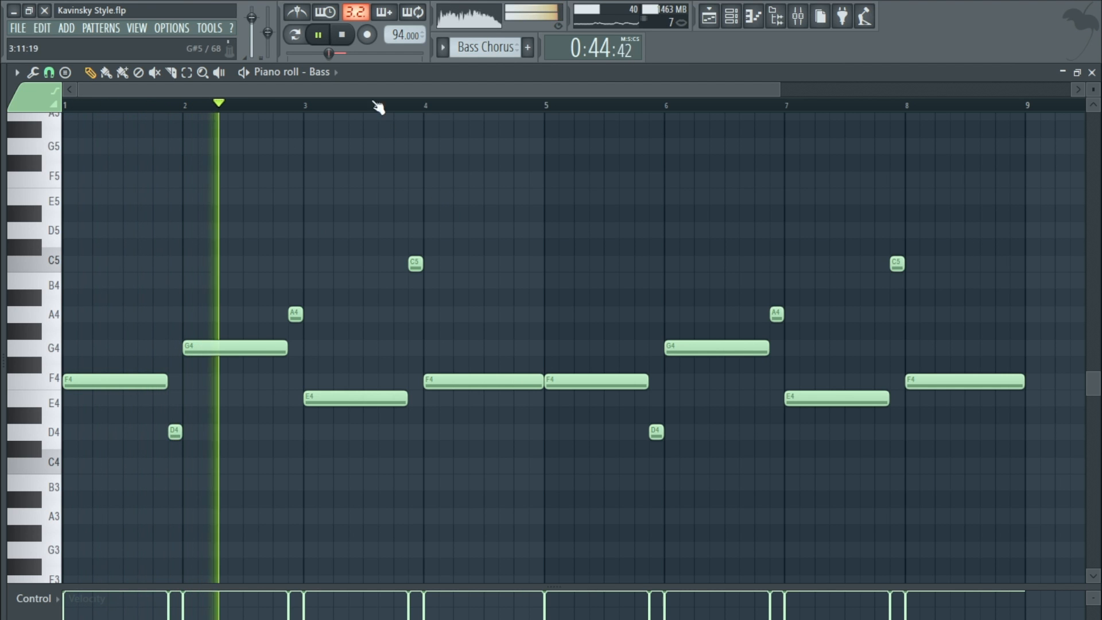
left_click(343, 36)
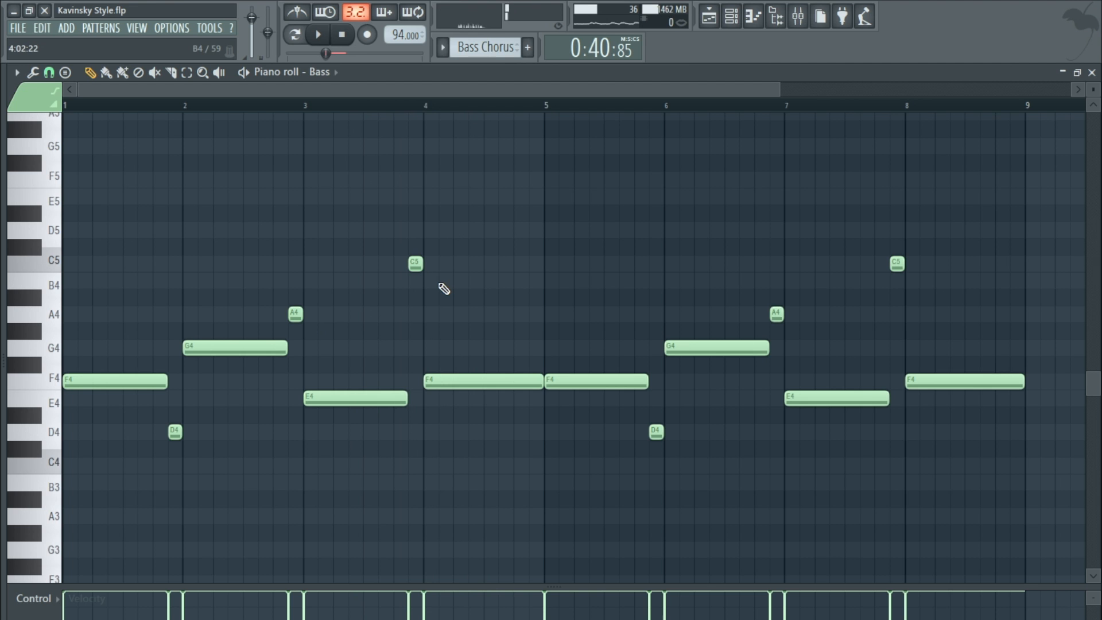
left_click(1091, 72)
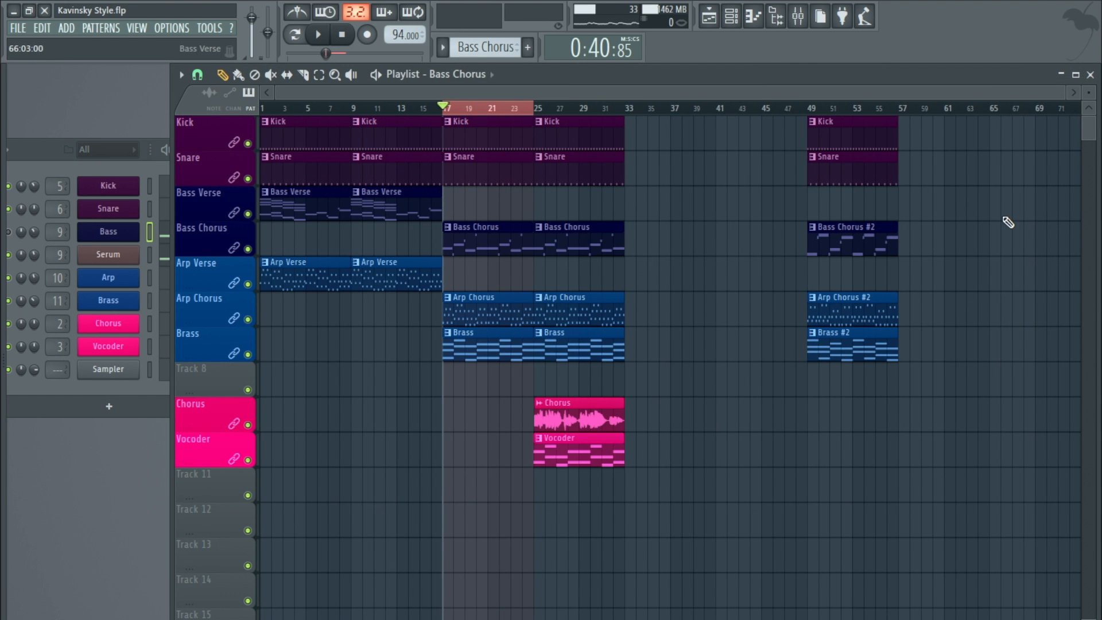
- Select bars 49 to 56 in the playlist and open the Brass #2 pattern's notes
scroll(1008, 222, "up", 3)
left_click_drag(436, 110, 688, 111)
left_click(788, 245)
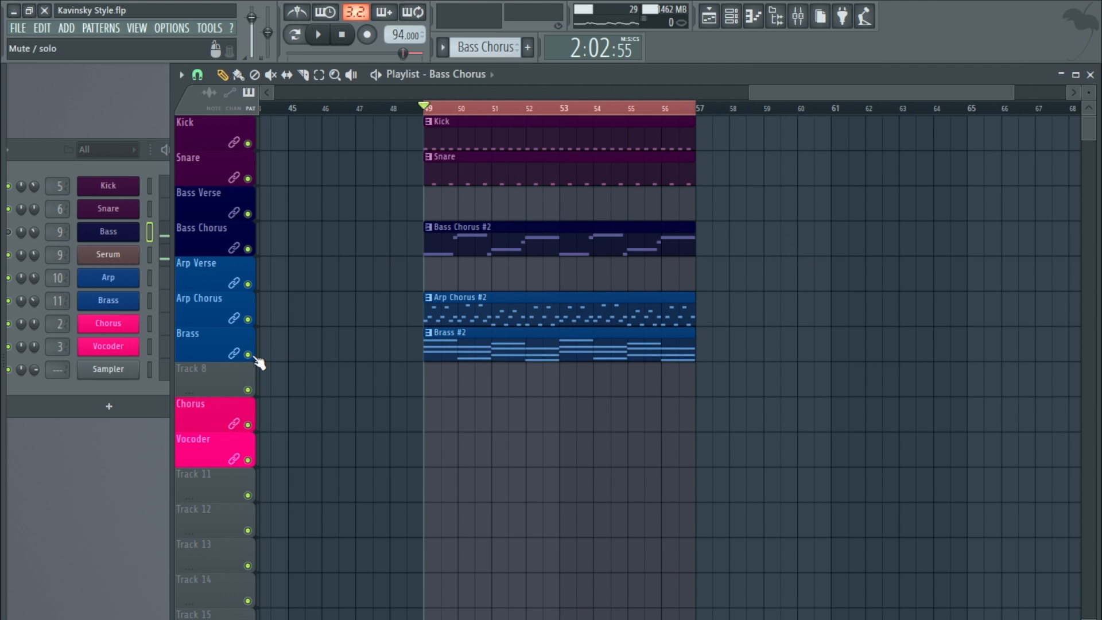
double_click(455, 352)
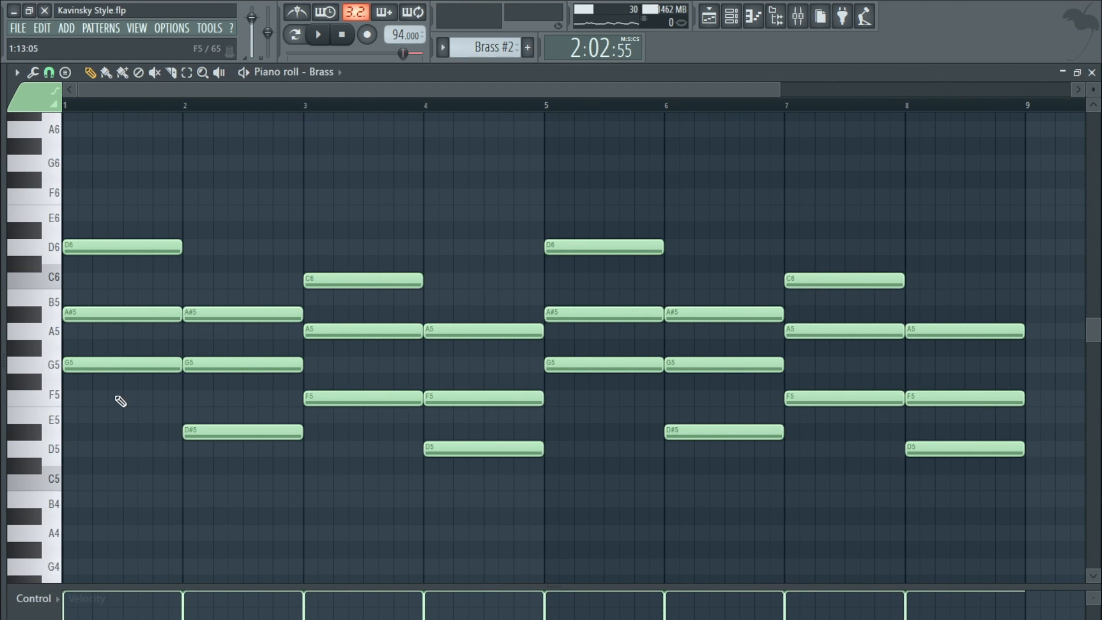
- Add one-bar root notes G4, D#4, F4 and D4 under the Brass chords in bars 1 to 4 and duplicate them into bars 5 to 8
scroll(109, 398, "down", 1)
left_click(69, 516)
left_click_drag(74, 516, 181, 515)
scroll(206, 504, "down", 2)
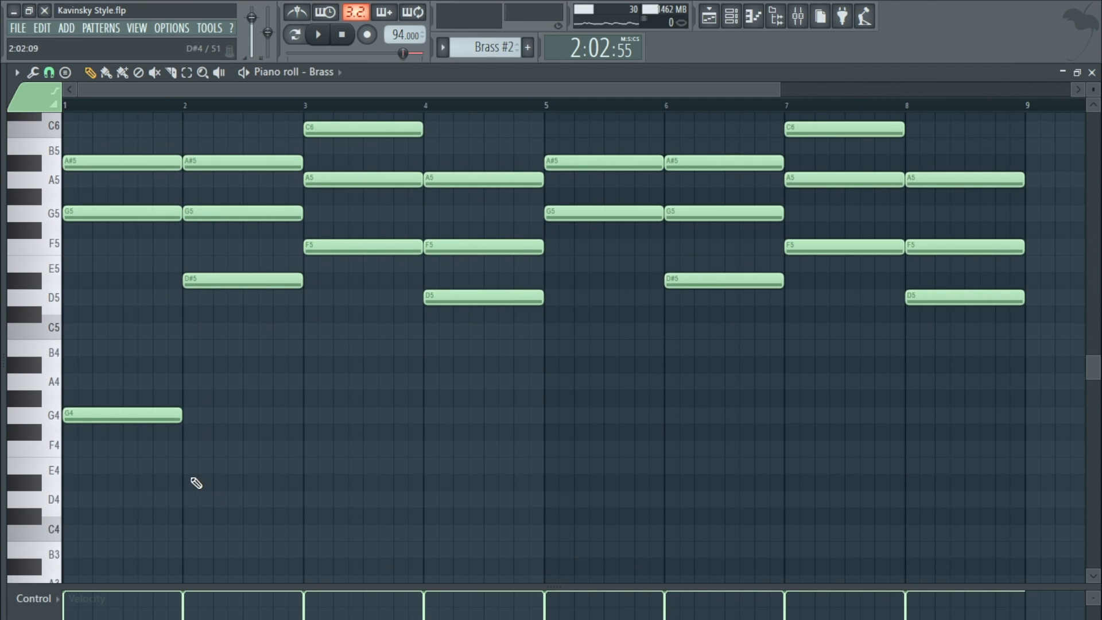
left_click(194, 482)
left_click(306, 448)
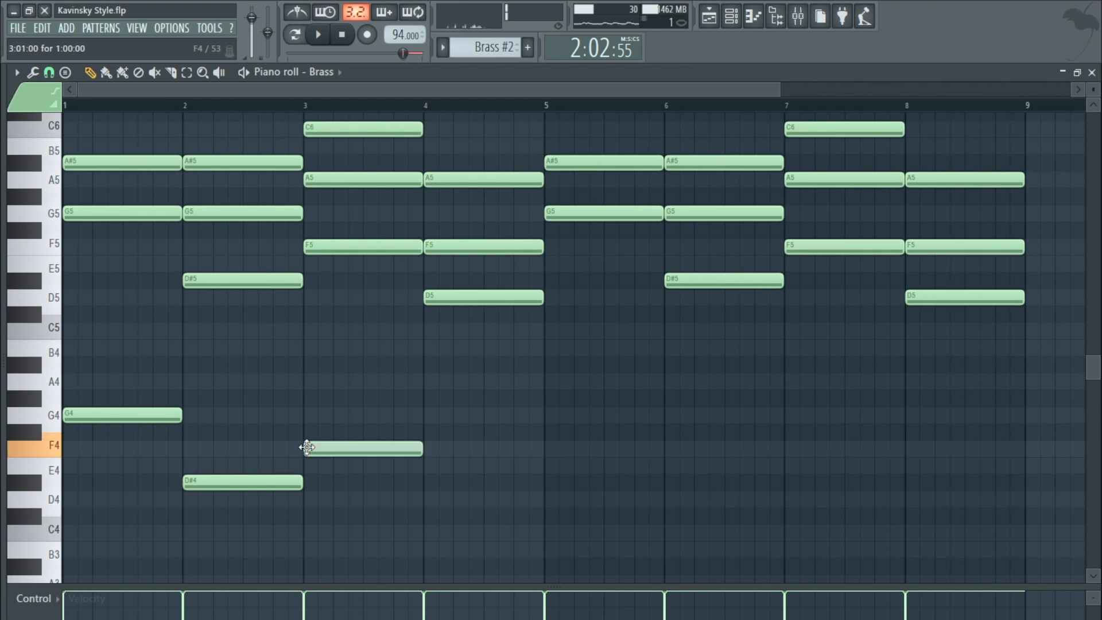
left_click(428, 498)
left_click_drag(487, 556, 96, 406)
key("ctrl+b")
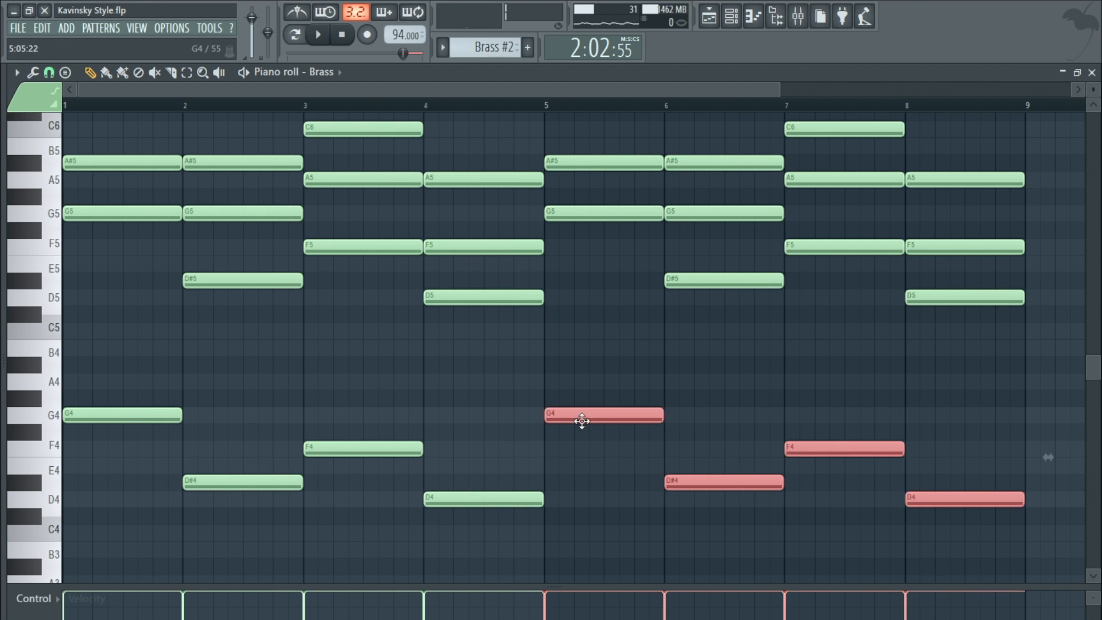
- Deselect the duplicated notes and listen to the Brass #2 chords with their added roots in pattern mode
left_click(316, 35)
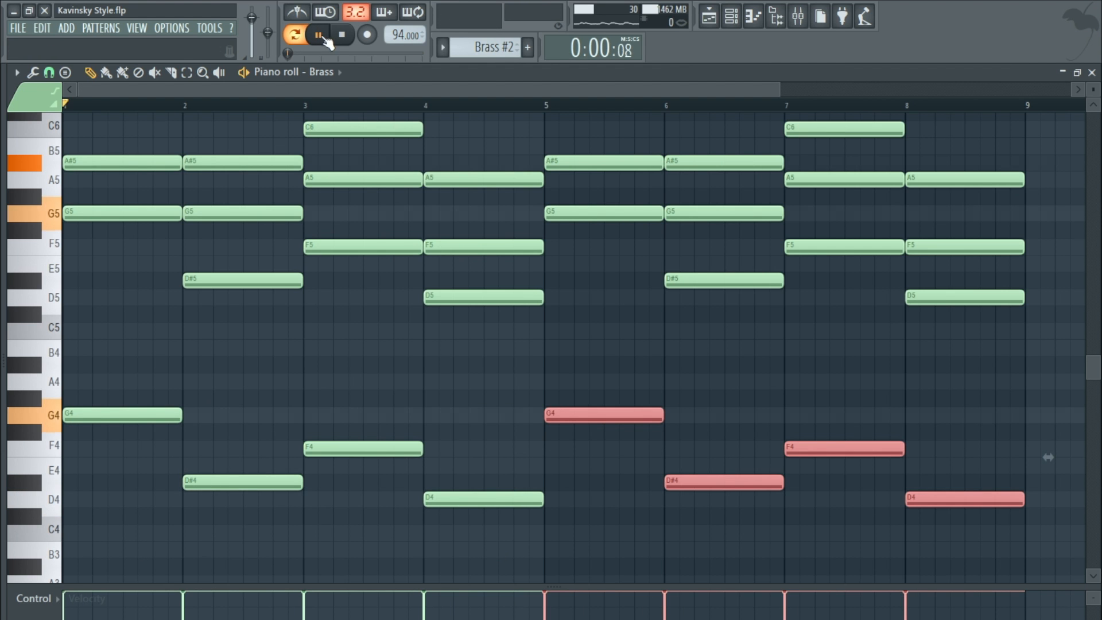
key("ctrl+d")
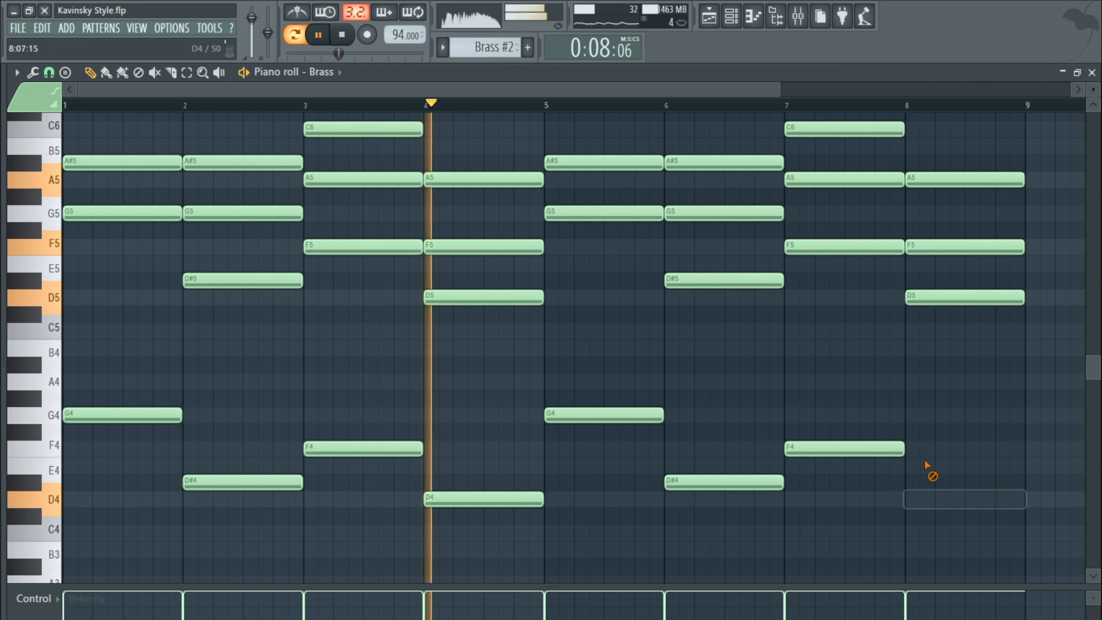
key("space")
- Delete the added root notes from Brass #2 and return to the playlist with all tracks enabled
left_click_drag(555, 540, 153, 390)
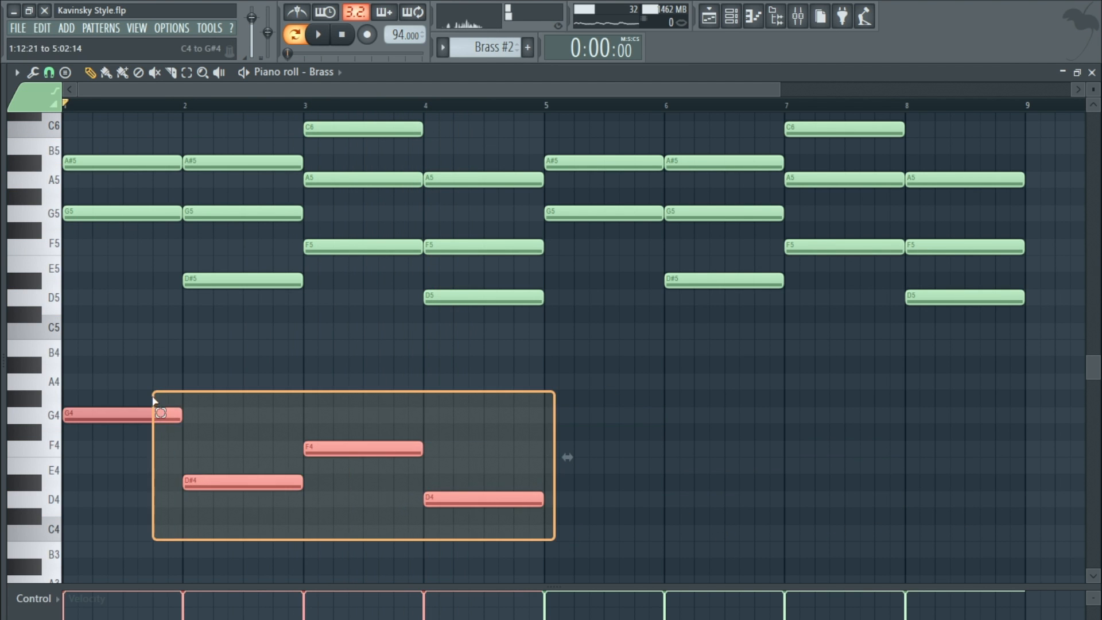
key("Delete")
left_click(1093, 73)
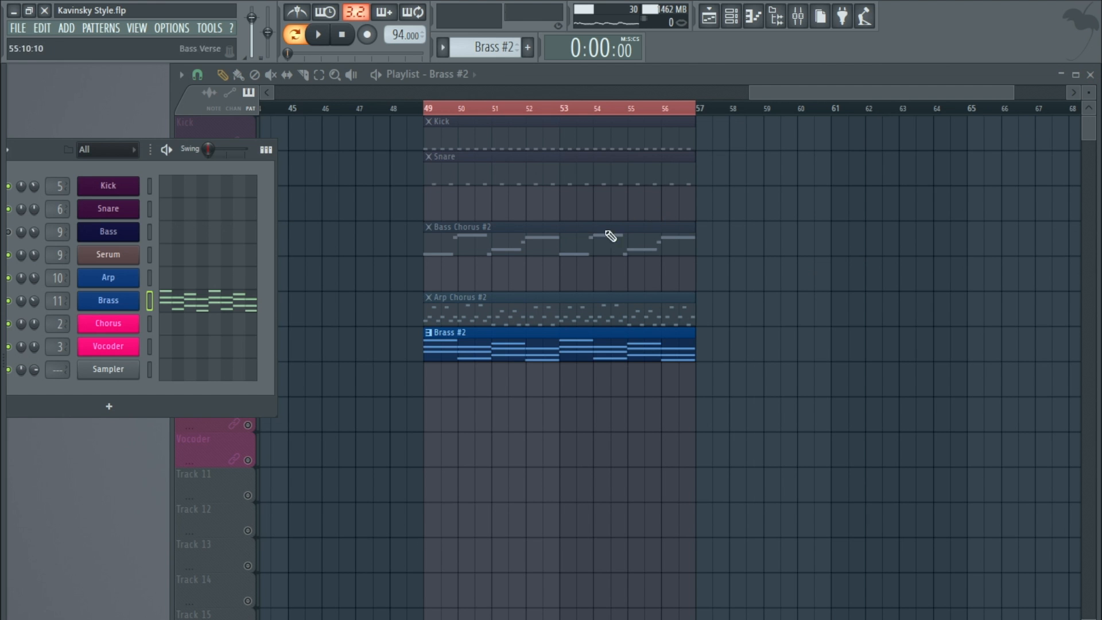
right_click(293, 150)
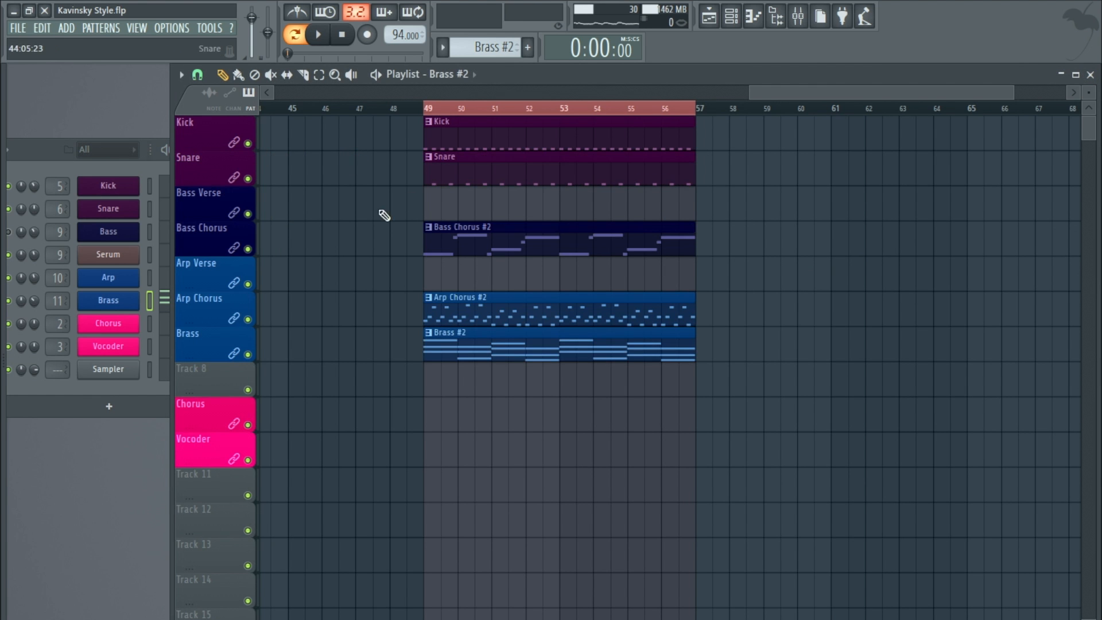
double_click(462, 234)
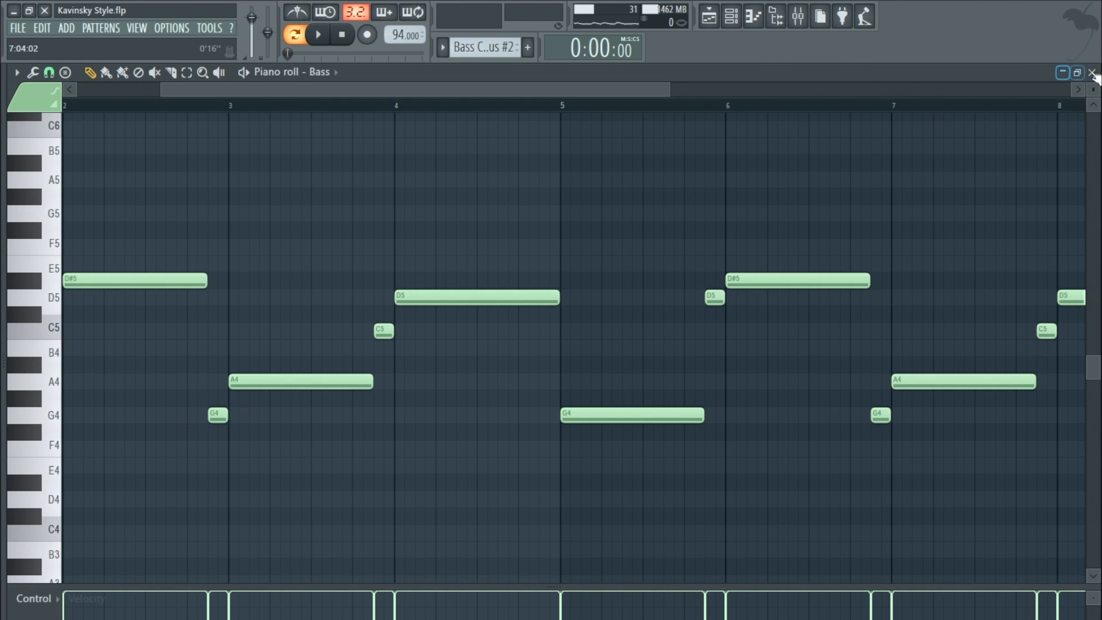
left_click(1091, 74)
left_click(430, 272)
right_click(463, 272)
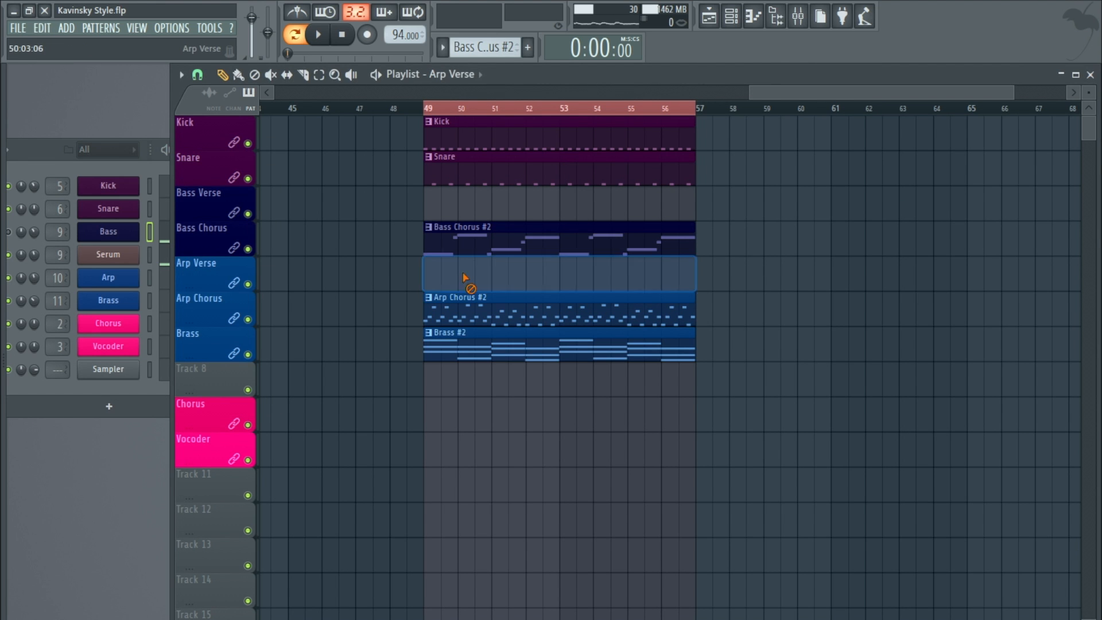
- Move the Bass Chorus #2 clip past bar 57 and place an independent copy of its pattern at bar 49
left_click_drag(468, 234, 758, 235)
left_click(468, 234)
left_click_drag(468, 234, 444, 235)
left_click(429, 227)
left_click(456, 323)
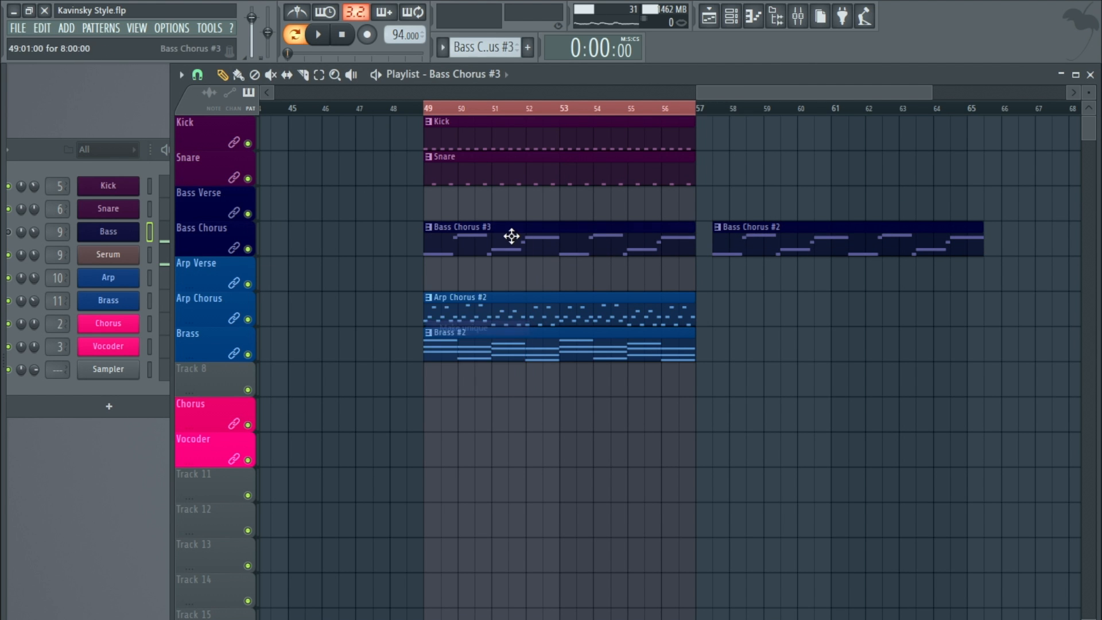
- Replace the Bass channel's notes in the Bass Chorus #3 pattern with one-bar root notes G4, D#4, F4 and D4 in bars 1 to 4
double_click(510, 237)
key("ctrl+a")
key("Delete")
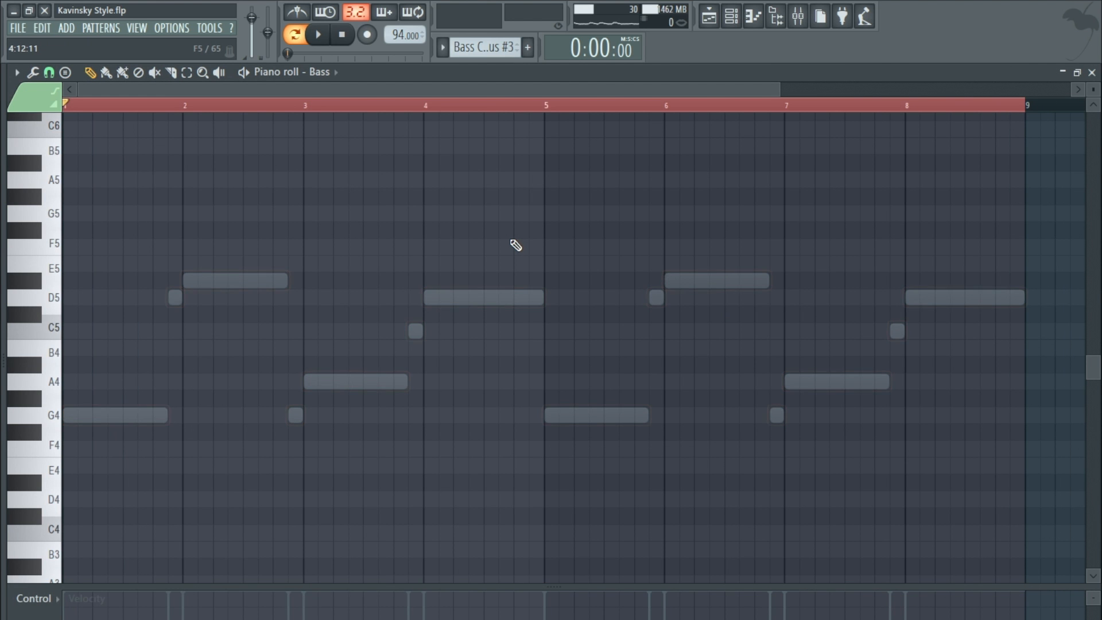
key("ctrl+v")
scroll(322, 347, "down", 3)
scroll(322, 348, "up", 3)
left_click(1091, 73)
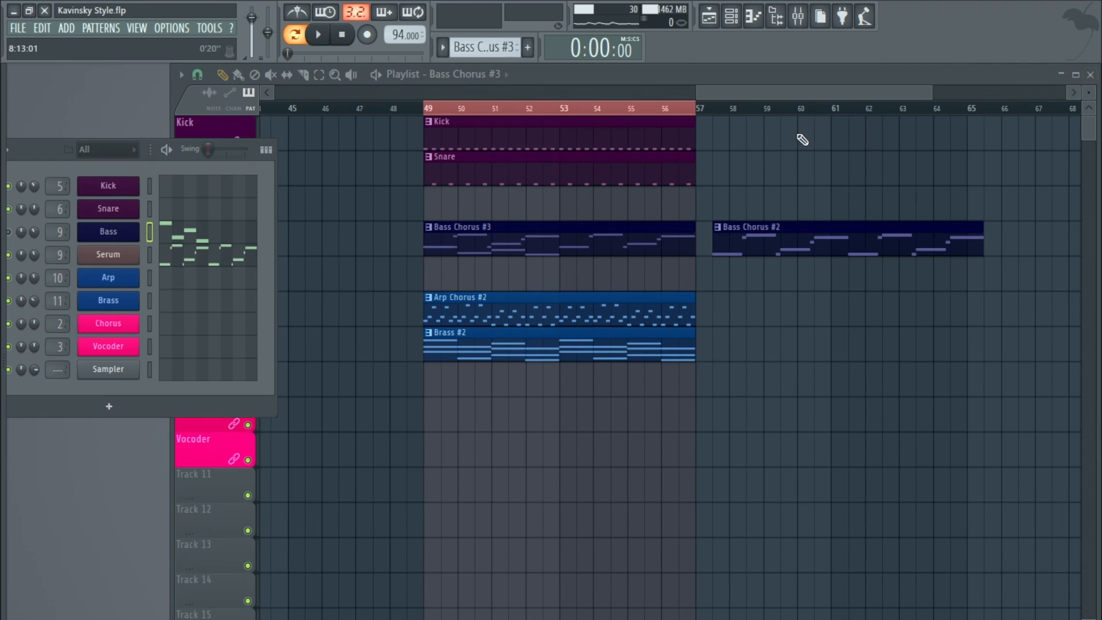
- Replace the Serum channel's notes in Bass Chorus #3 with root notes G4, D#4, F4 and D4, and duplicate them into bars 5 to 8
right_click(116, 234)
left_click(160, 362)
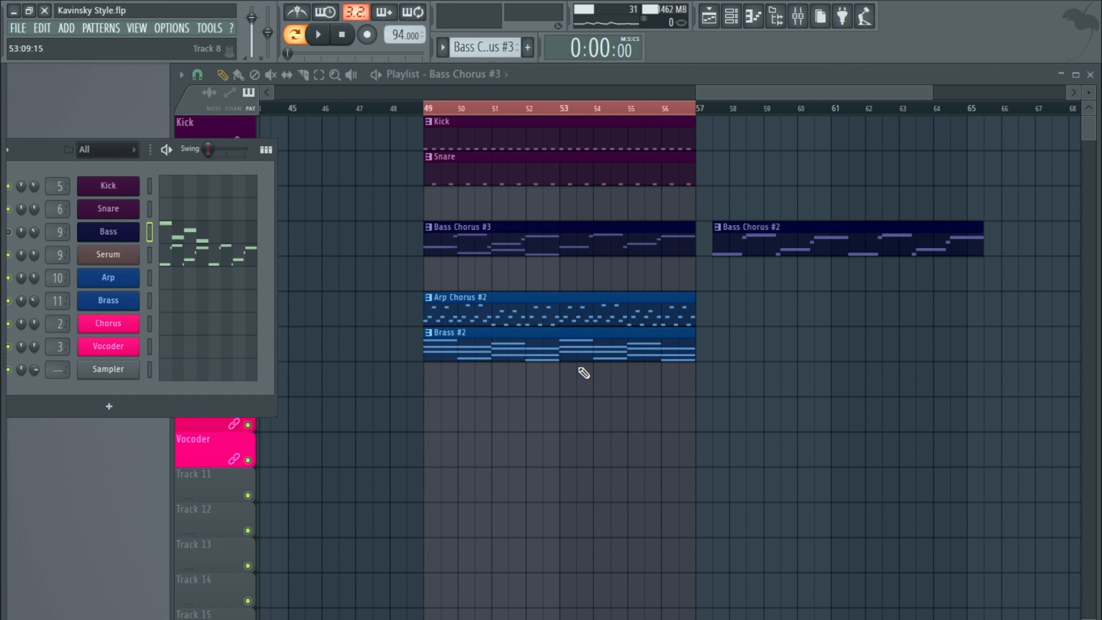
right_click(128, 262)
left_click(158, 252)
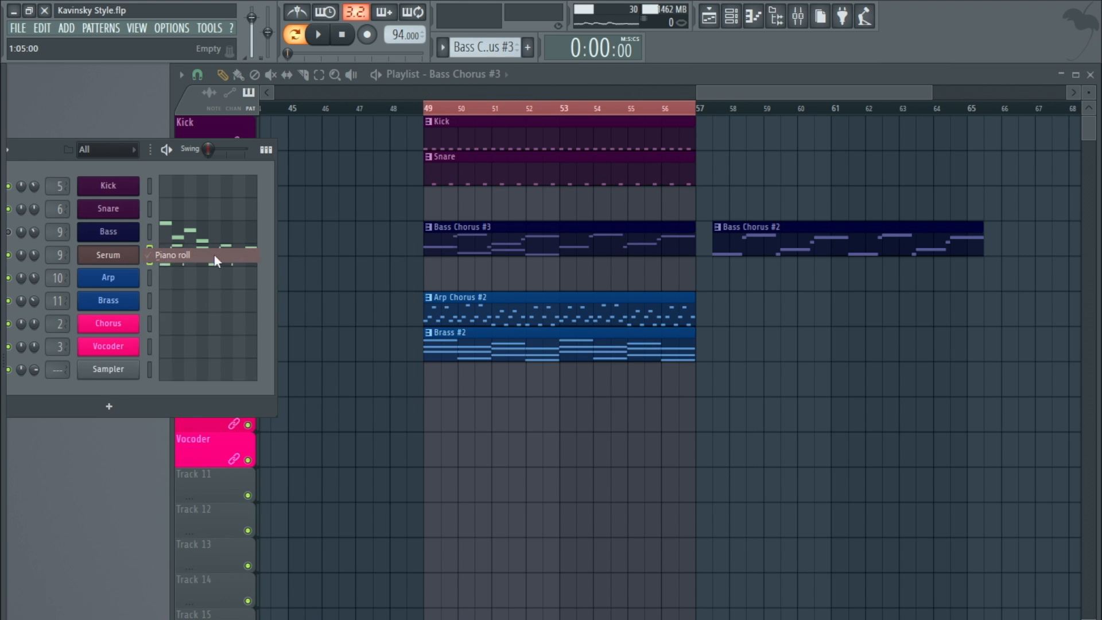
key("Delete")
key("ctrl+v")
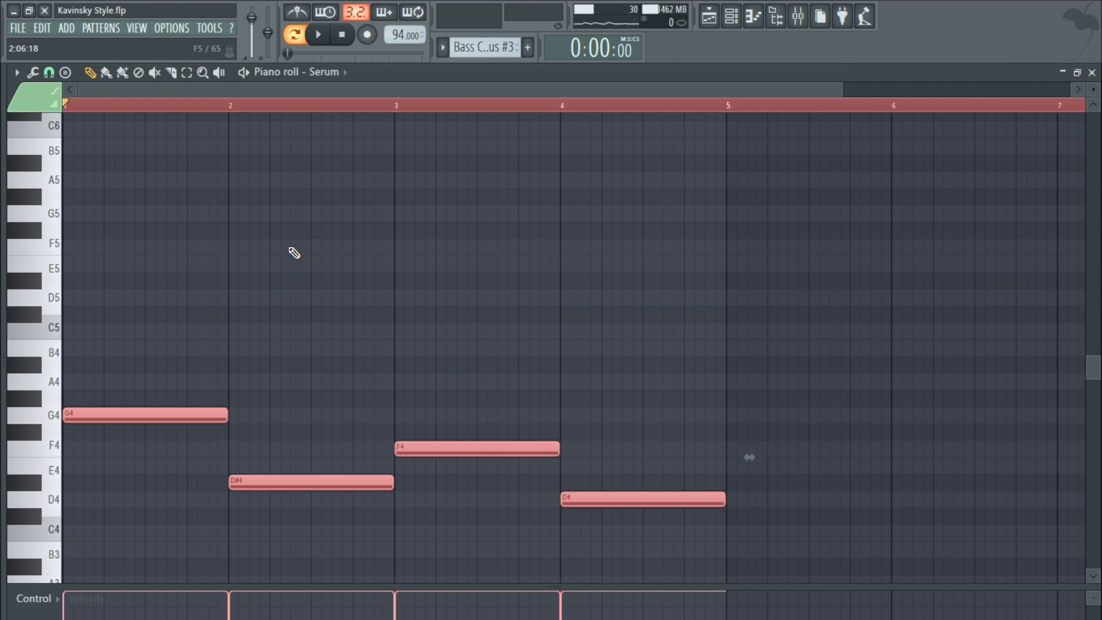
scroll(295, 253, "down", 3)
scroll(294, 254, "down", 1)
left_click_drag(73, 264, 580, 263)
left_click(1093, 73)
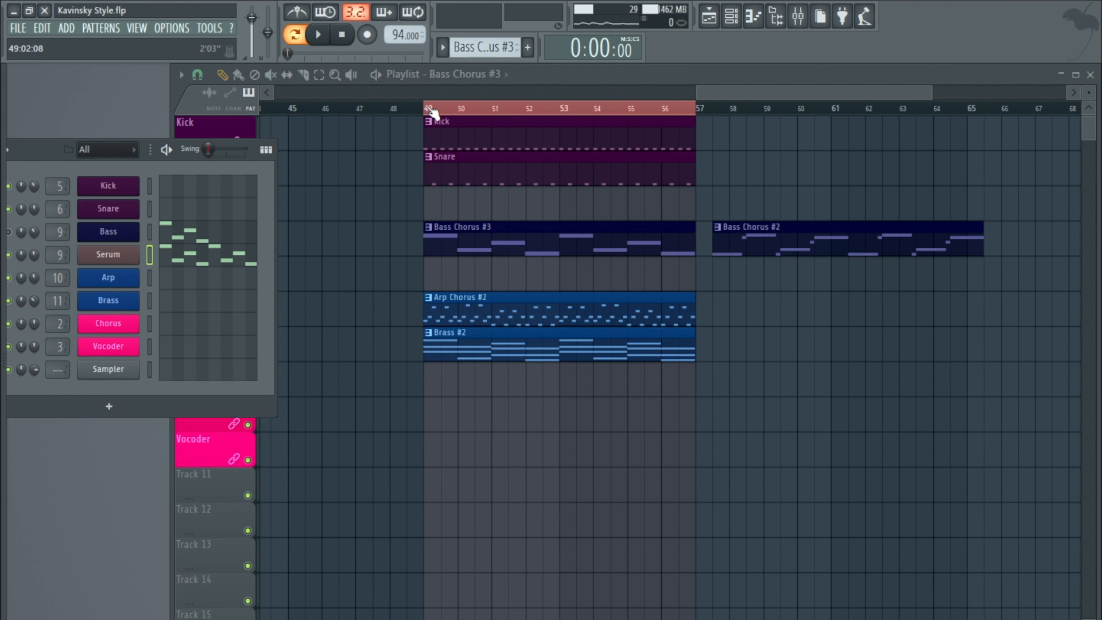
- Listen to the chorus from bar 49 with the root-note bass line and stop playback
left_click(318, 34)
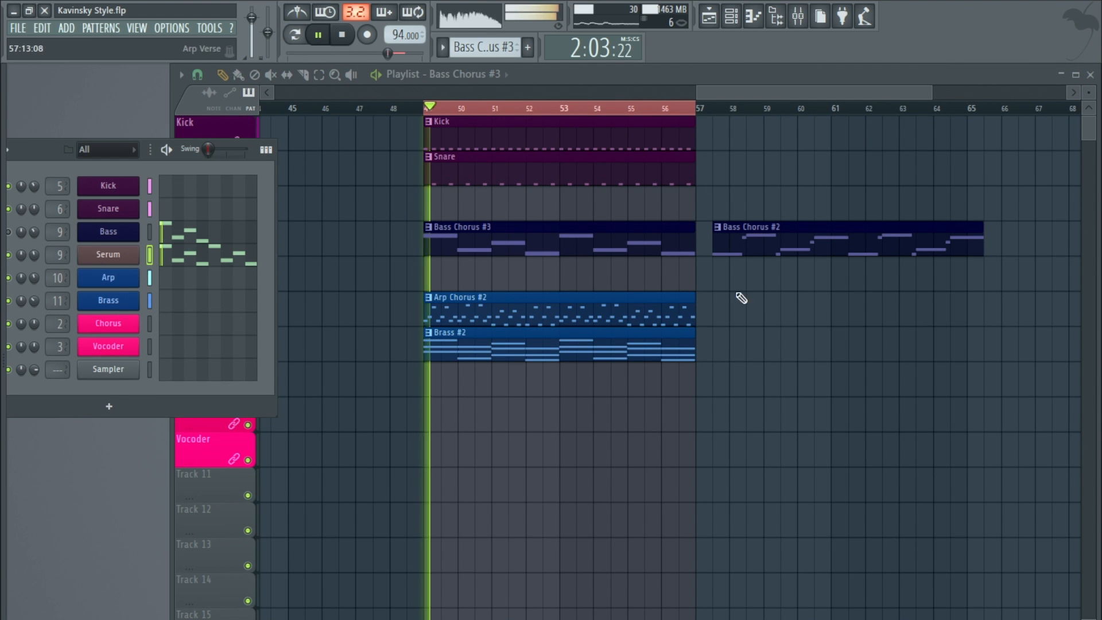
left_click(765, 312)
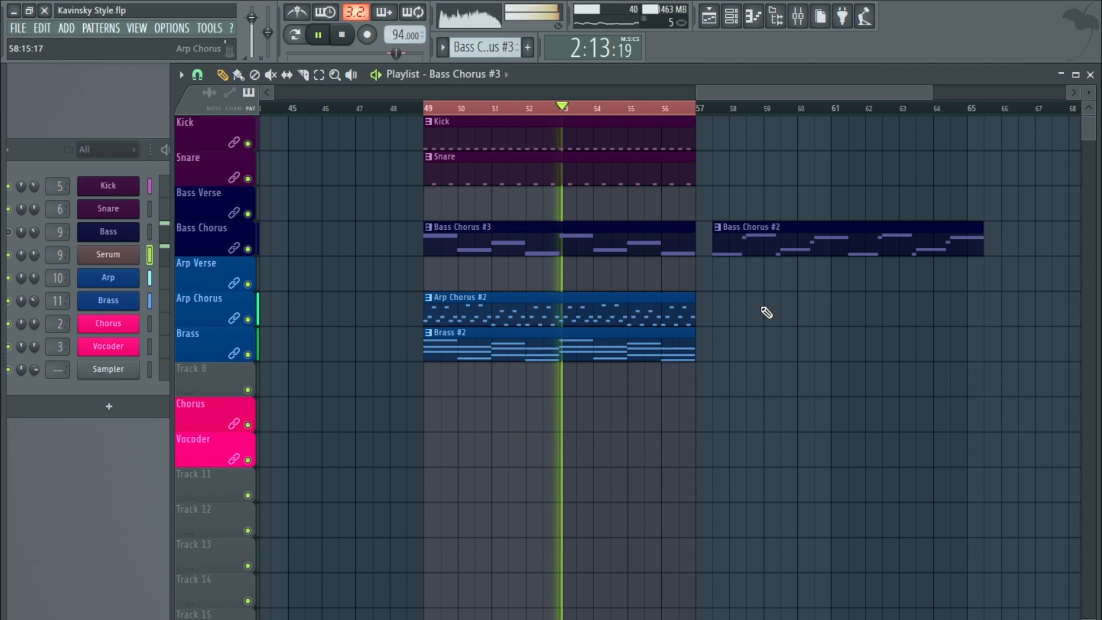
key("space")
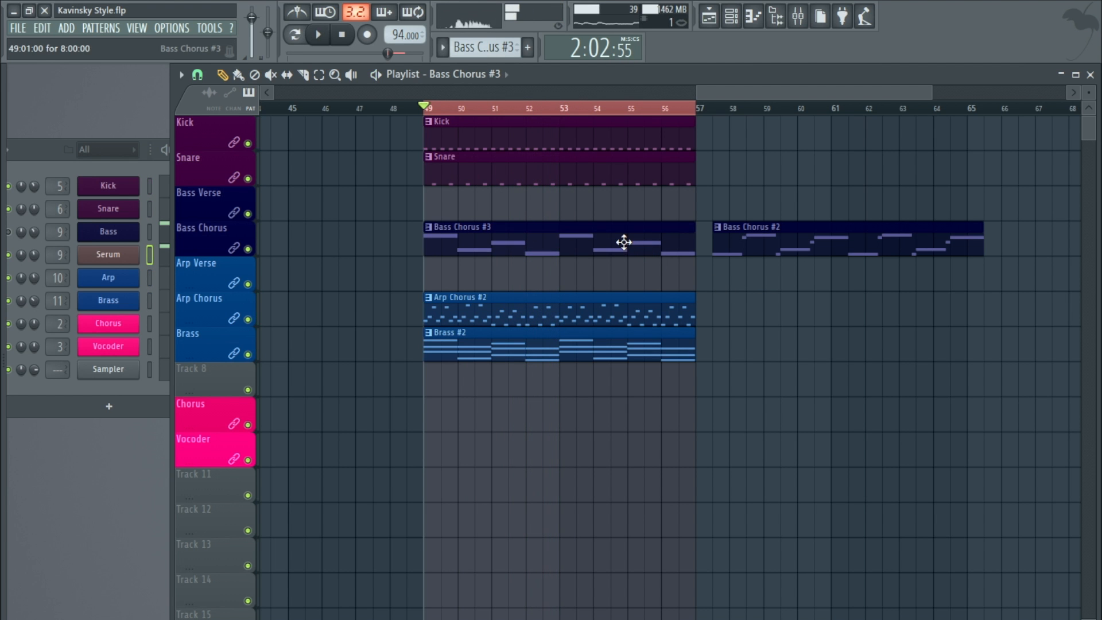
- Delete the Bass Chorus #3 clip at bar 49 and move the Bass Chorus #2 clip back into its place
double_click(624, 242)
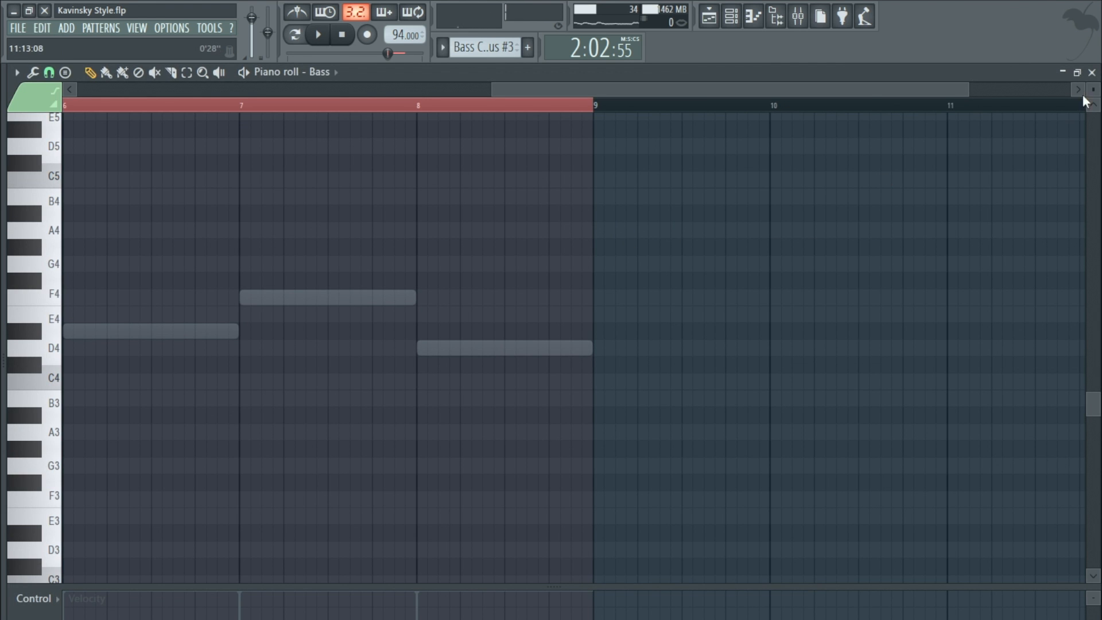
left_click(1091, 72)
right_click(639, 241)
left_click_drag(762, 241, 465, 237)
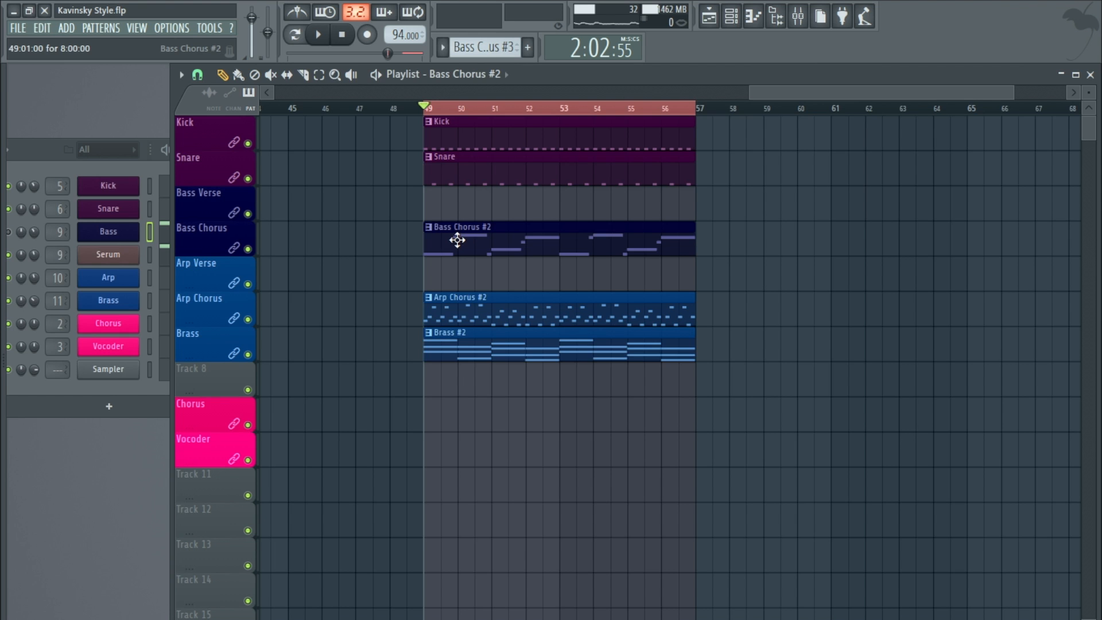
- Overlay root notes G4, D#4, F4 and D4 on bars 1 to 4 of Bass Chorus #2 for comparison, and delete them
double_click(458, 240)
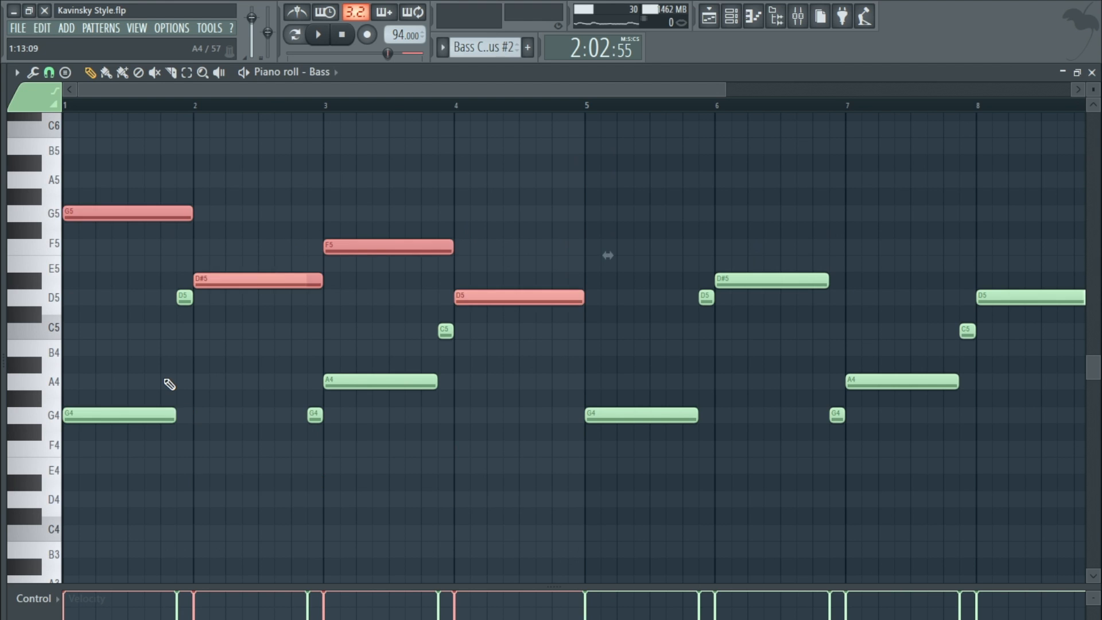
right_click(246, 392)
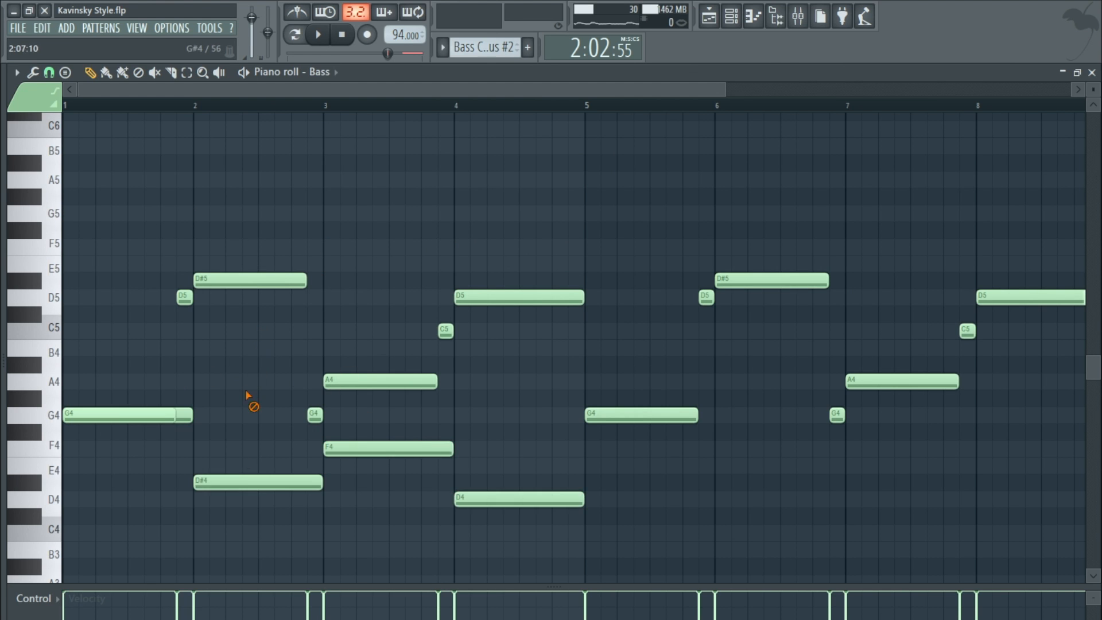
left_click(252, 478)
key("ctrl+alt+z")
key("ctrl+alt+z")
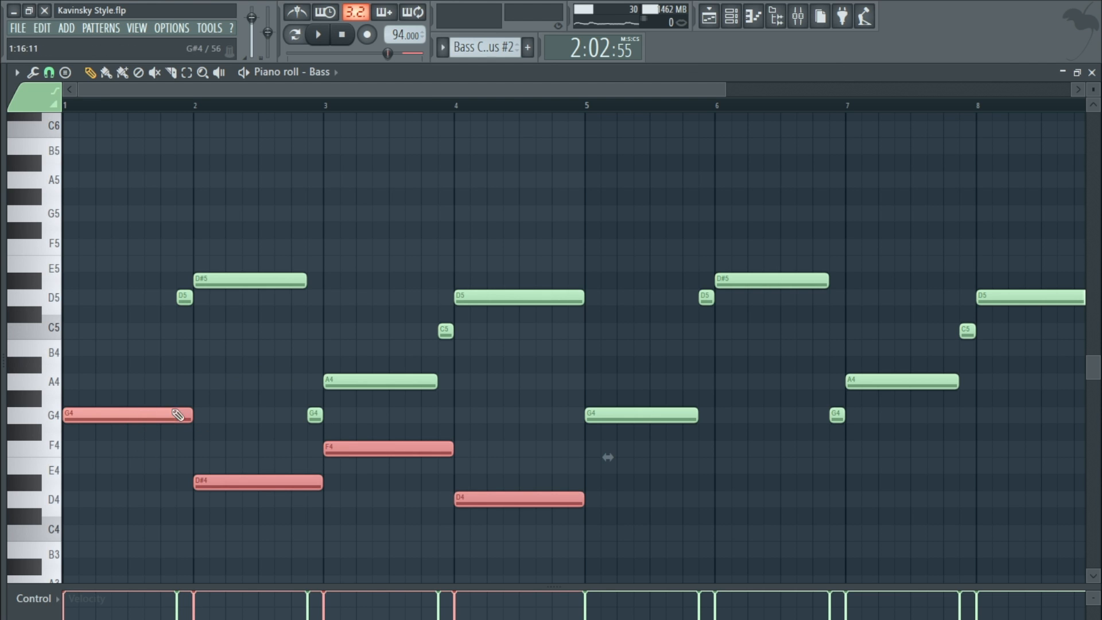
scroll(238, 386, "down", 2)
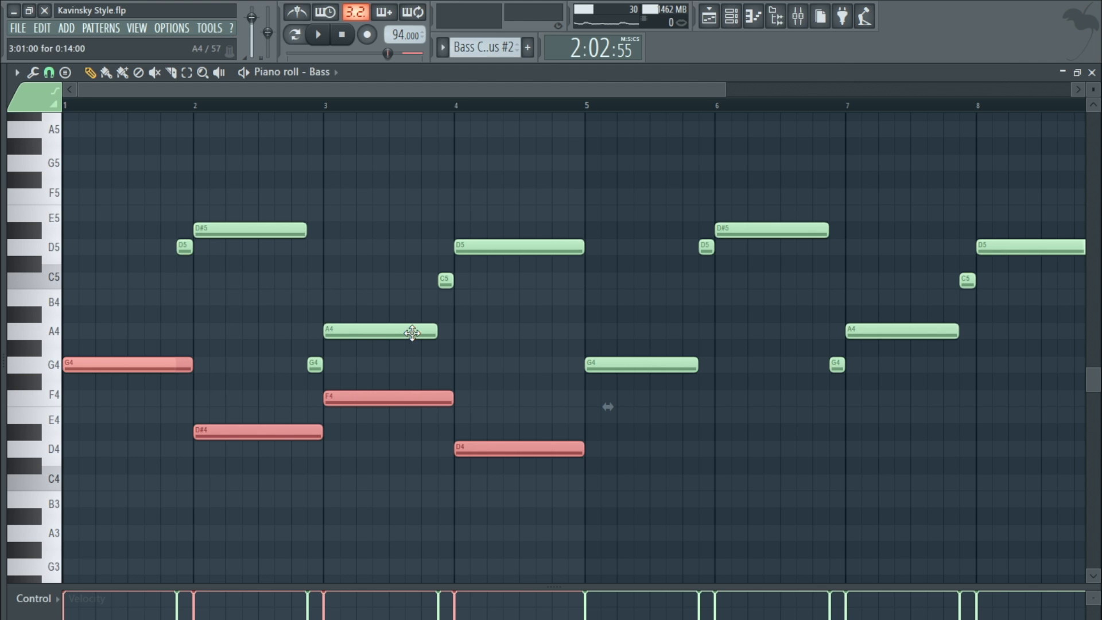
key("Delete")
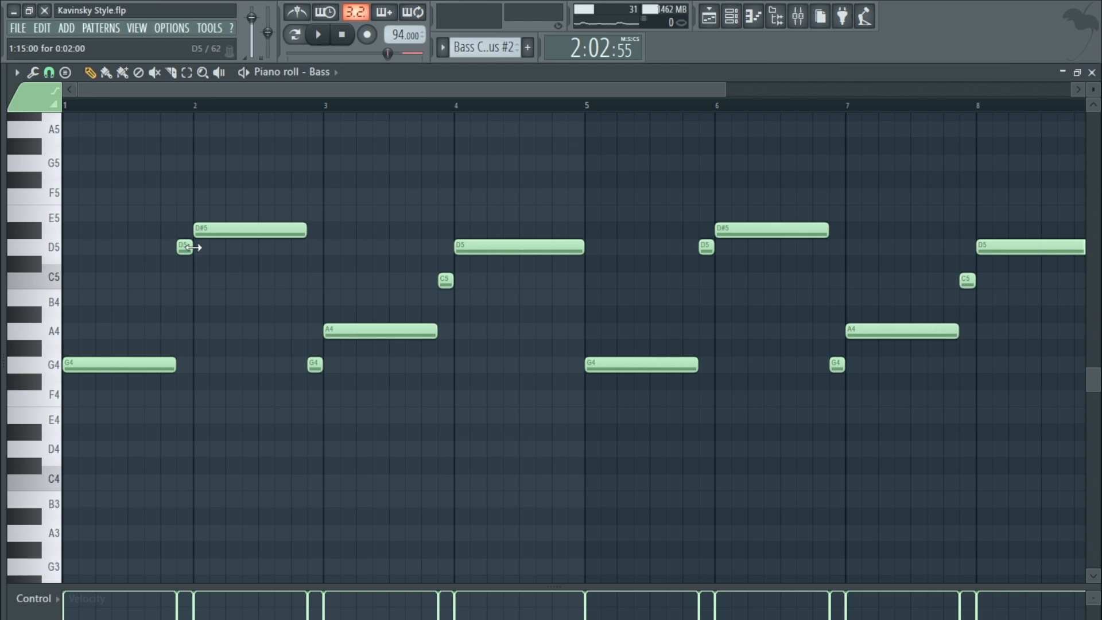
- Duplicate all clips in bars 49 to 56 into bars 57 to 64 of the playlist and deselect them
left_click(1092, 73)
left_click_drag(728, 395, 430, 118)
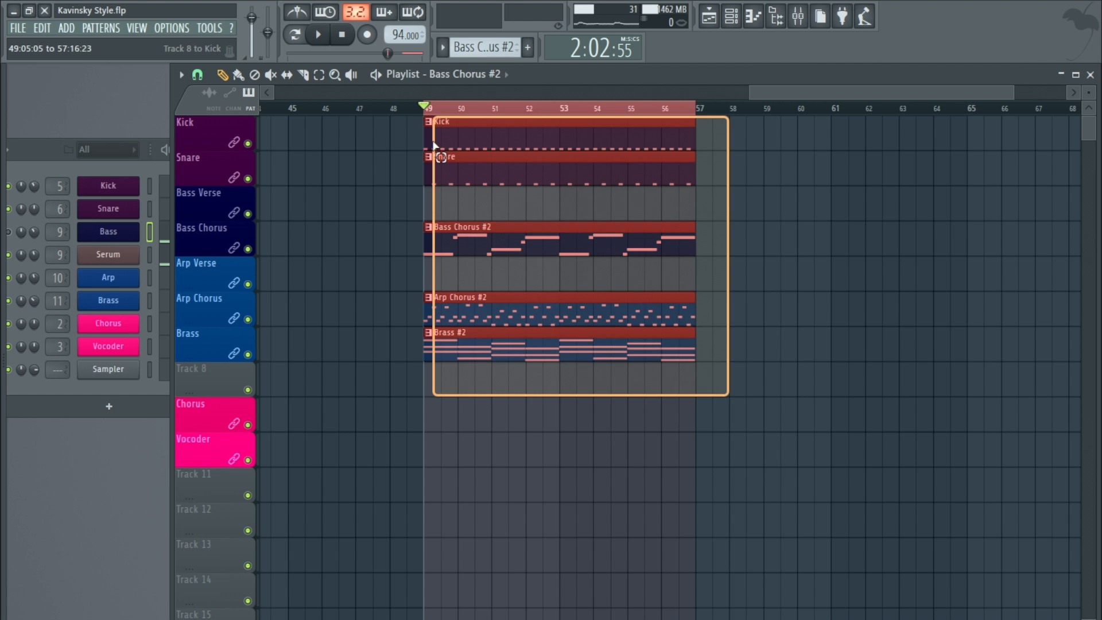
key("ctrl+b")
left_click_drag(705, 135, 723, 135)
left_click(676, 204)
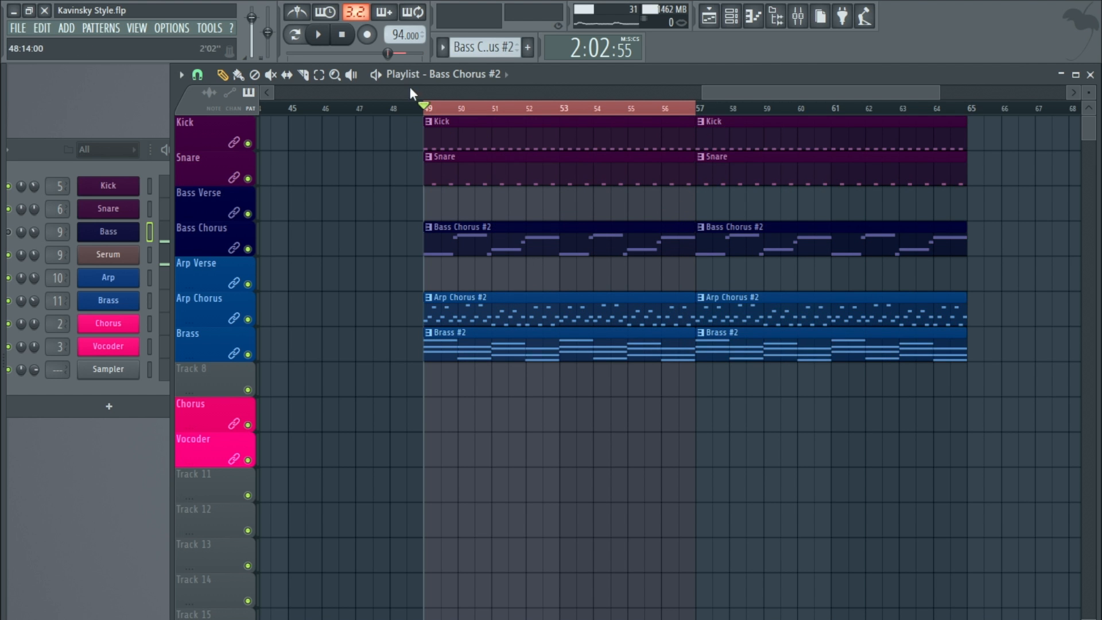
- Replace the Bass Chorus #2 clip at bar 49 with the Bass Chorus #3 pattern
left_click(474, 72)
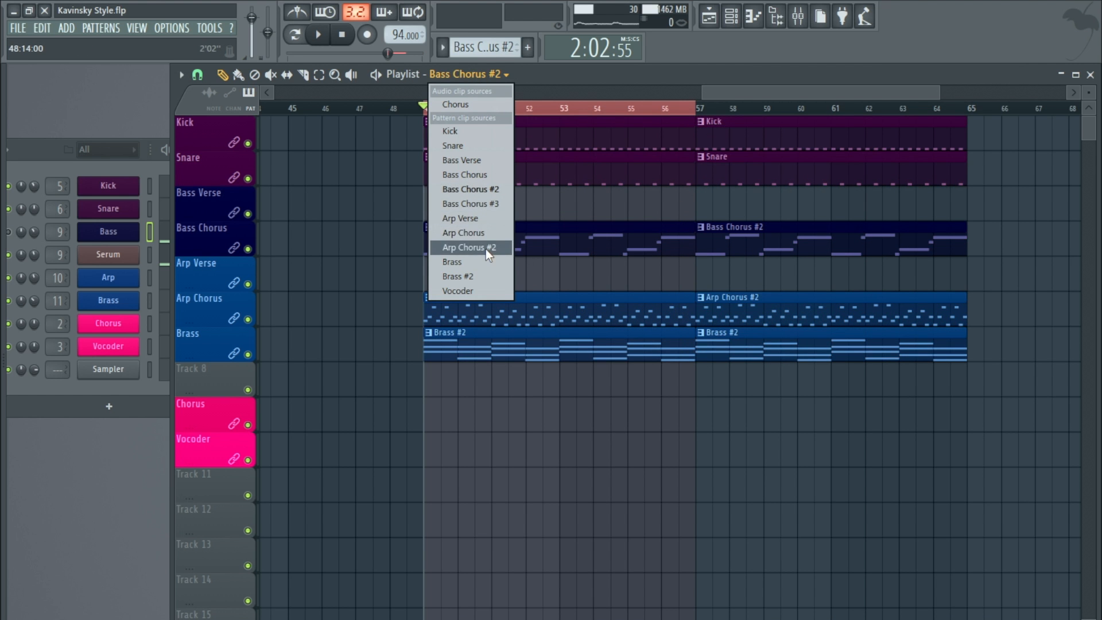
left_click(494, 204)
right_click(522, 253)
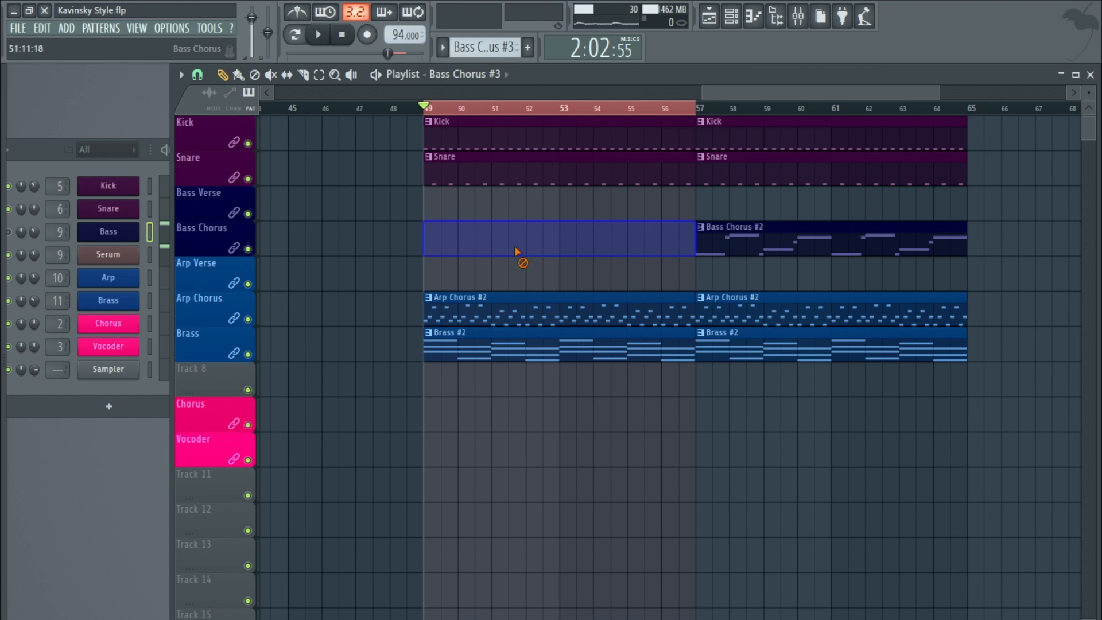
left_click(435, 251)
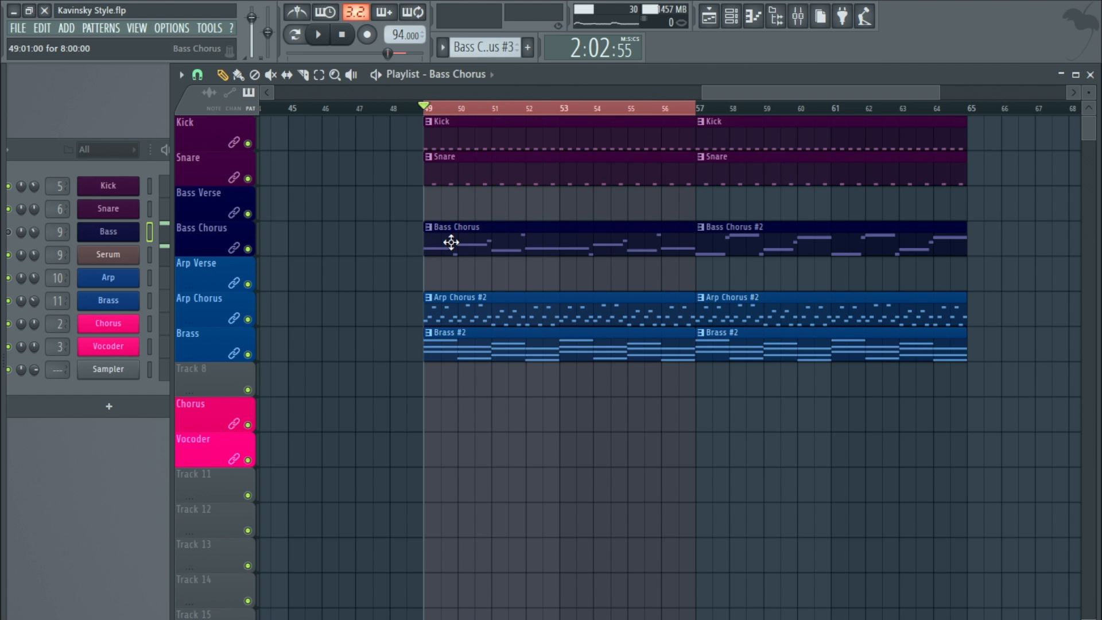
right_click(451, 242)
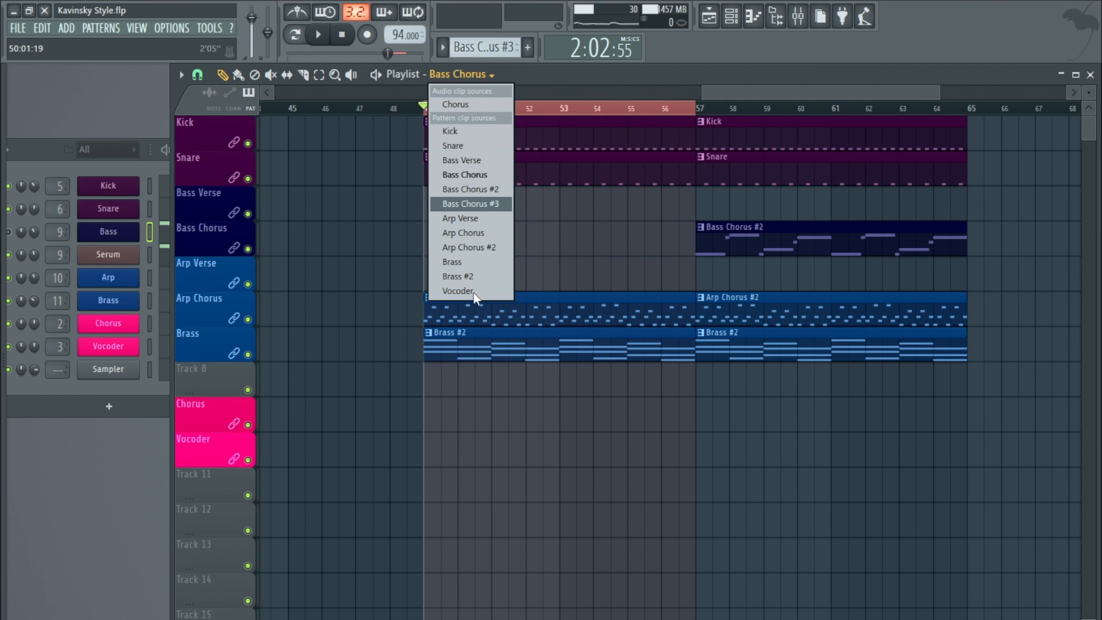
left_click(491, 208)
mouse_move(485, 505)
left_mouse_down()
mouse_move(531, 524)
mouse_move(523, 221)
mouse_move(499, 223)
left_mouse_up()
scroll(564, 235, "down", 2)
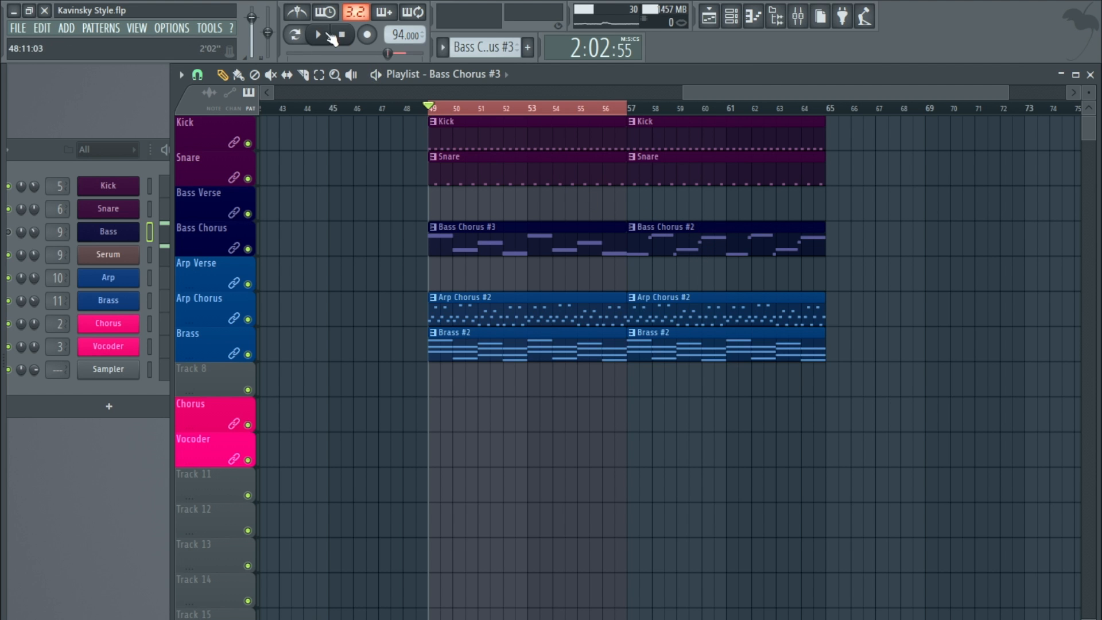
- Clear the time selection and listen from bar 49 to the section with the root-note bass line
double_click(437, 112)
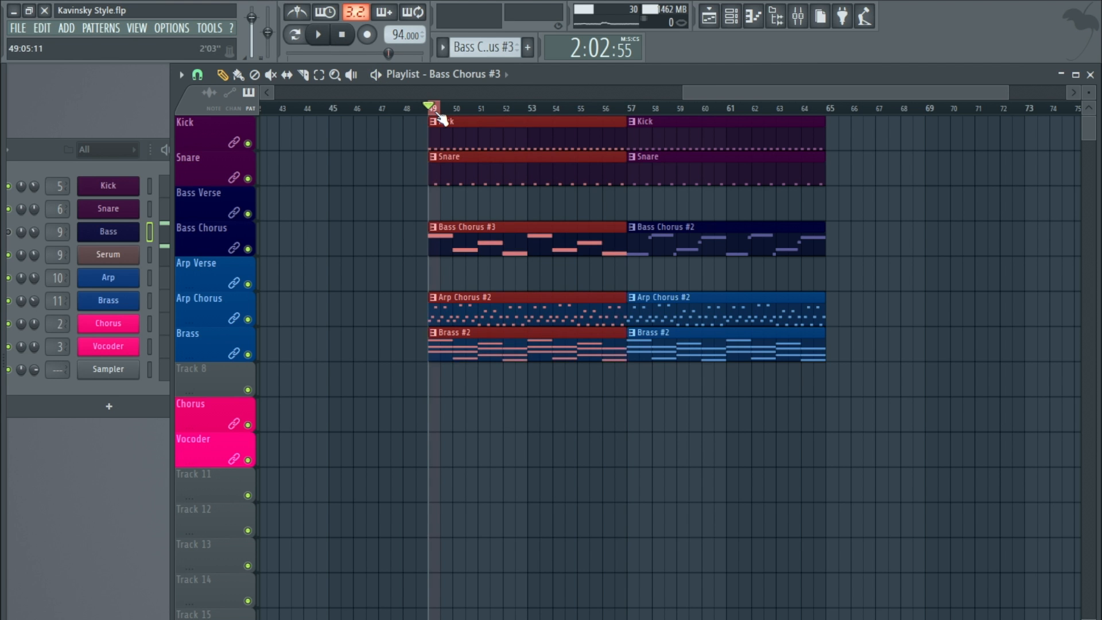
left_click(440, 116)
left_click(318, 34)
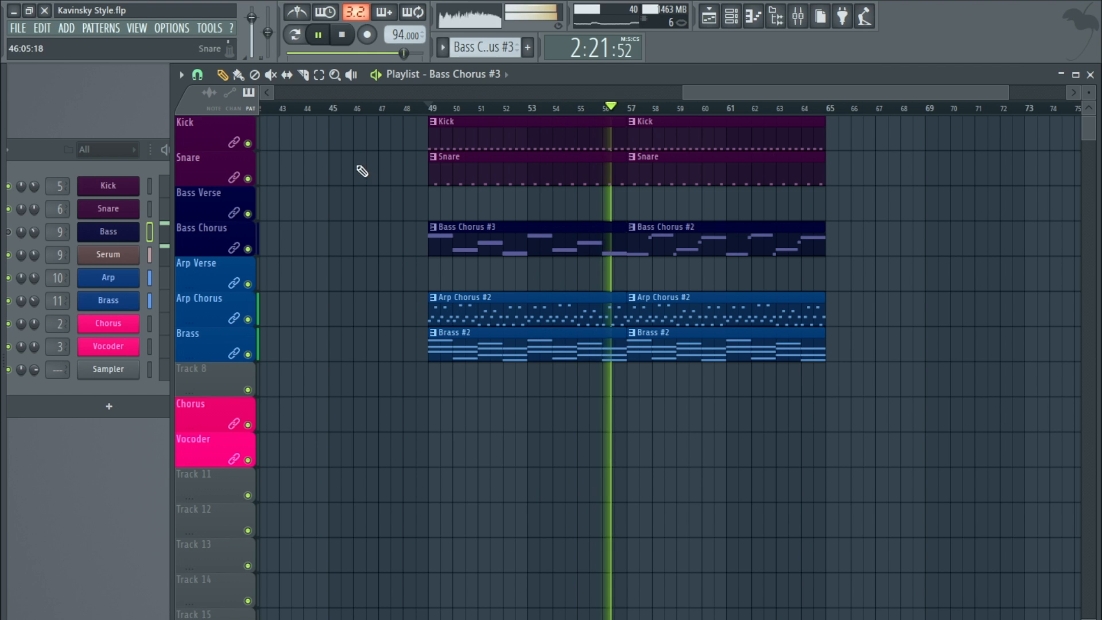
left_click(342, 34)
- Listen twice from bar 57 to the section with the Bass Chorus #2 line and stop playback
left_click(628, 108)
left_click(319, 34)
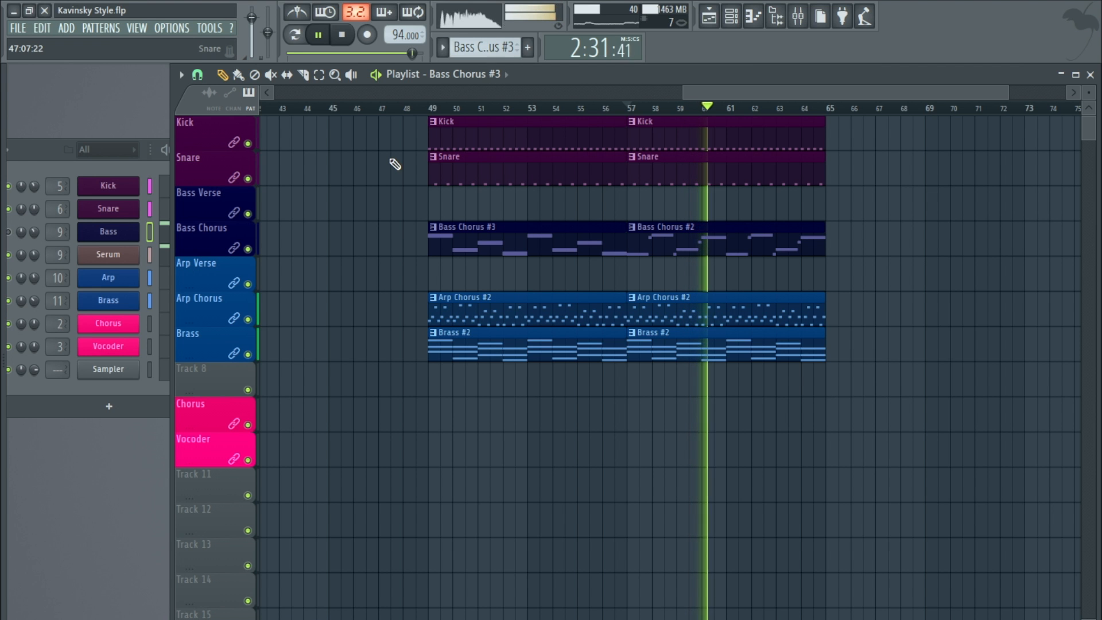
key("space")
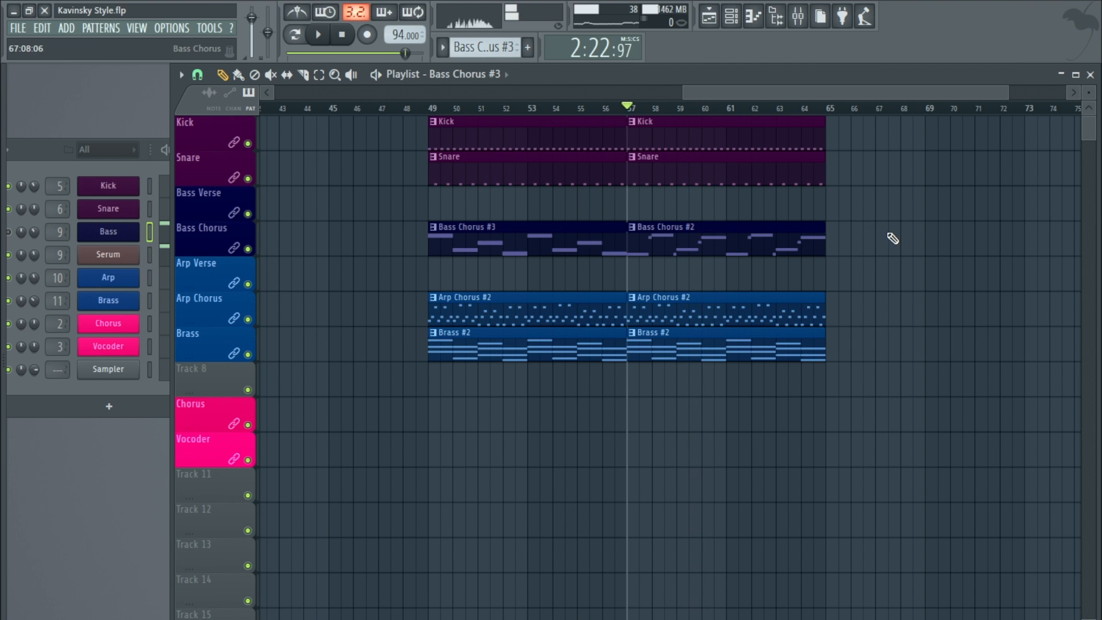
scroll(892, 238, "up", 2)
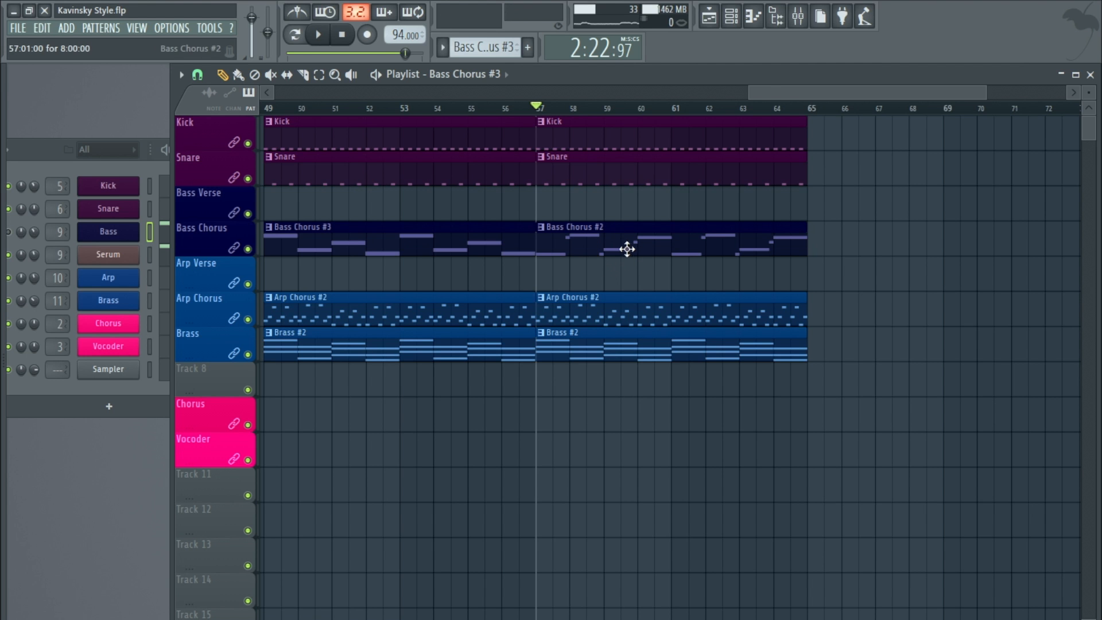
left_click(321, 36)
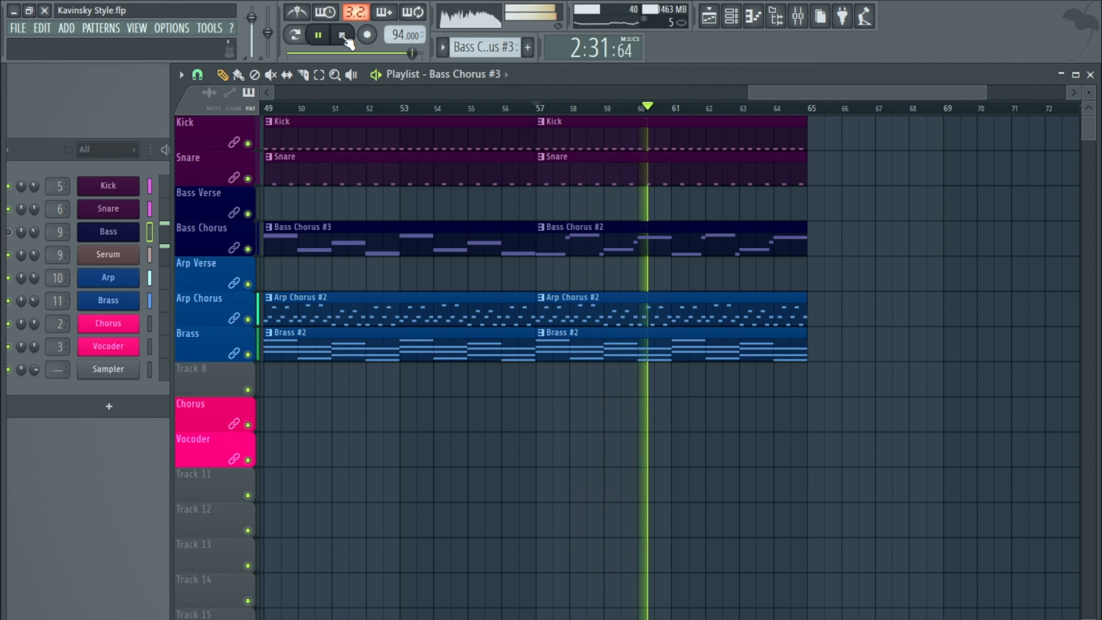
left_click(342, 36)
- Select the Brass pattern at bar 17 and open the Brass channel's Sylenth1 synth
scroll(708, 221, "down", 5)
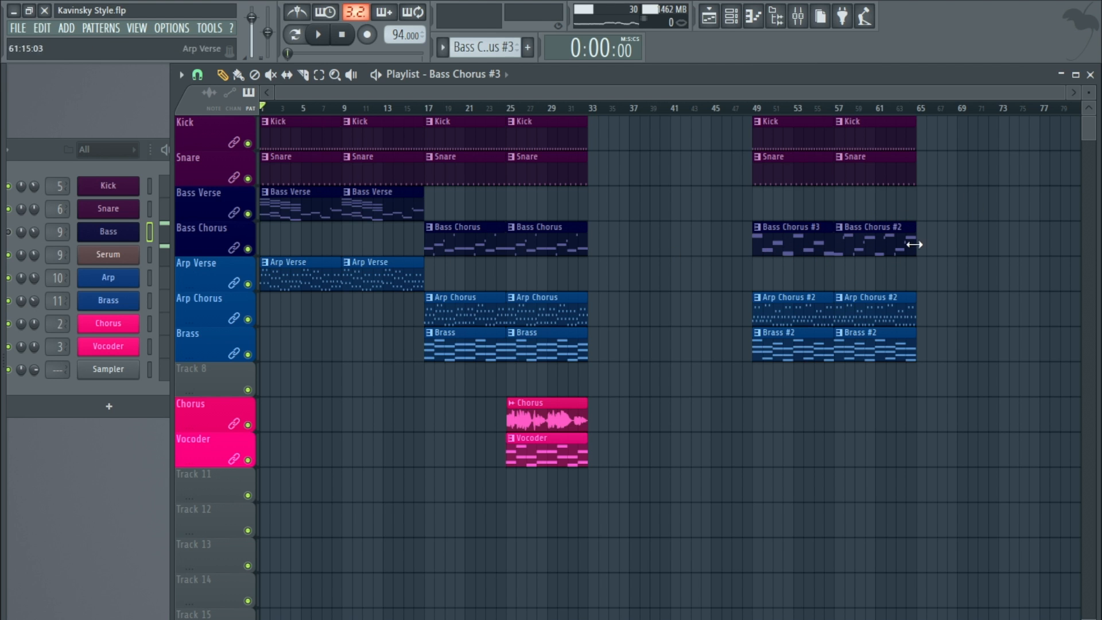
left_click(478, 348)
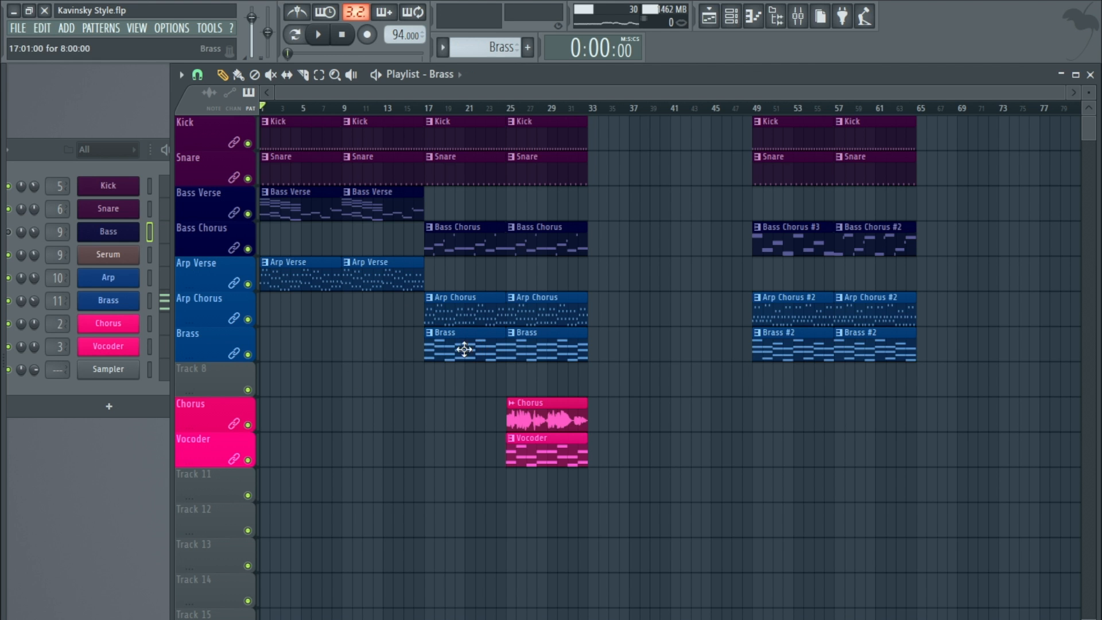
left_click(123, 304)
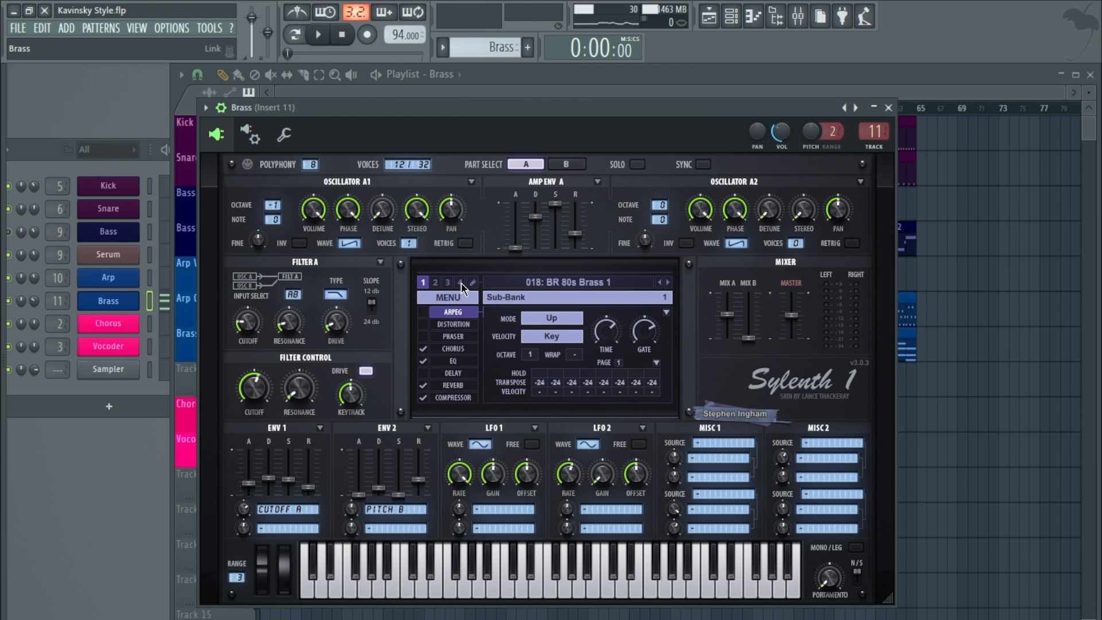
- Close the Brass synth and examine the notes of the Arp Verse and Arp Chorus patterns in the piano roll
left_click(888, 108)
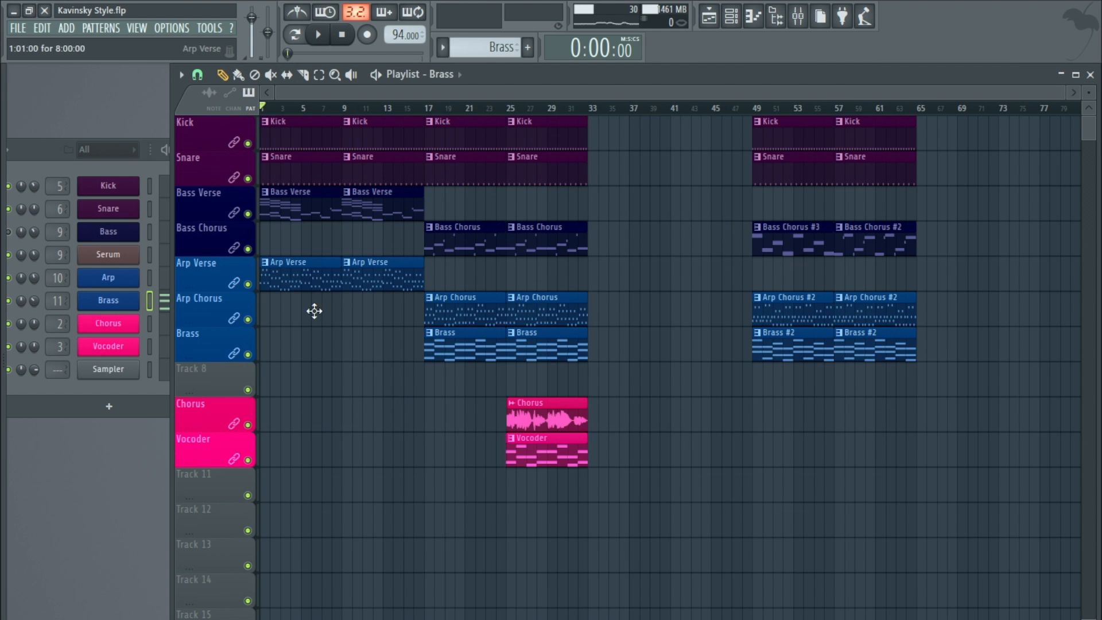
double_click(314, 275)
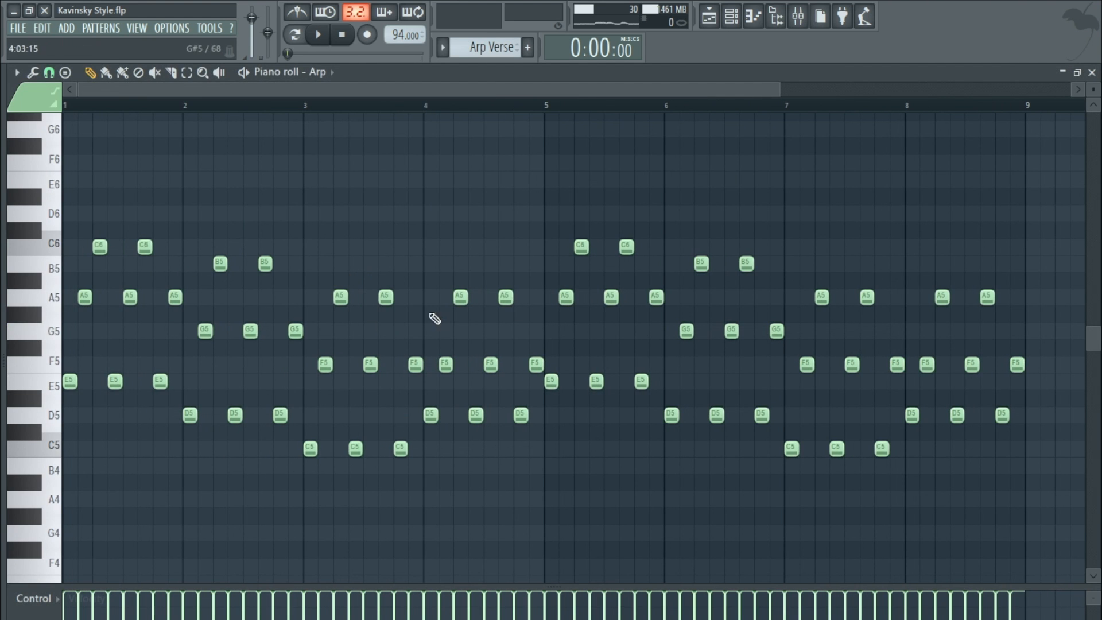
left_click(1092, 73)
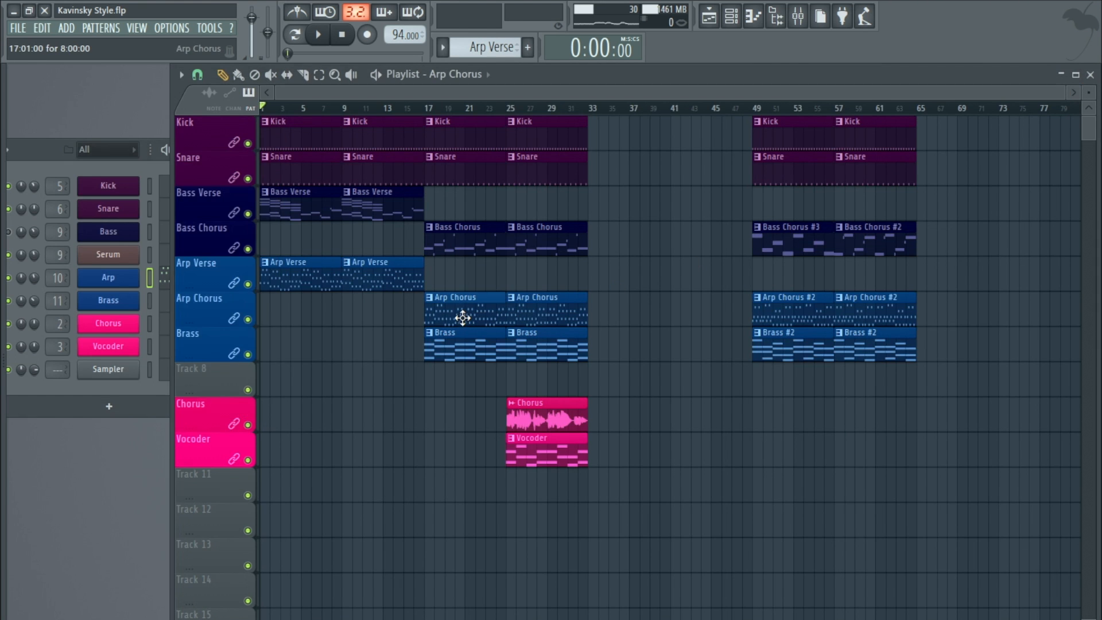
double_click(463, 315)
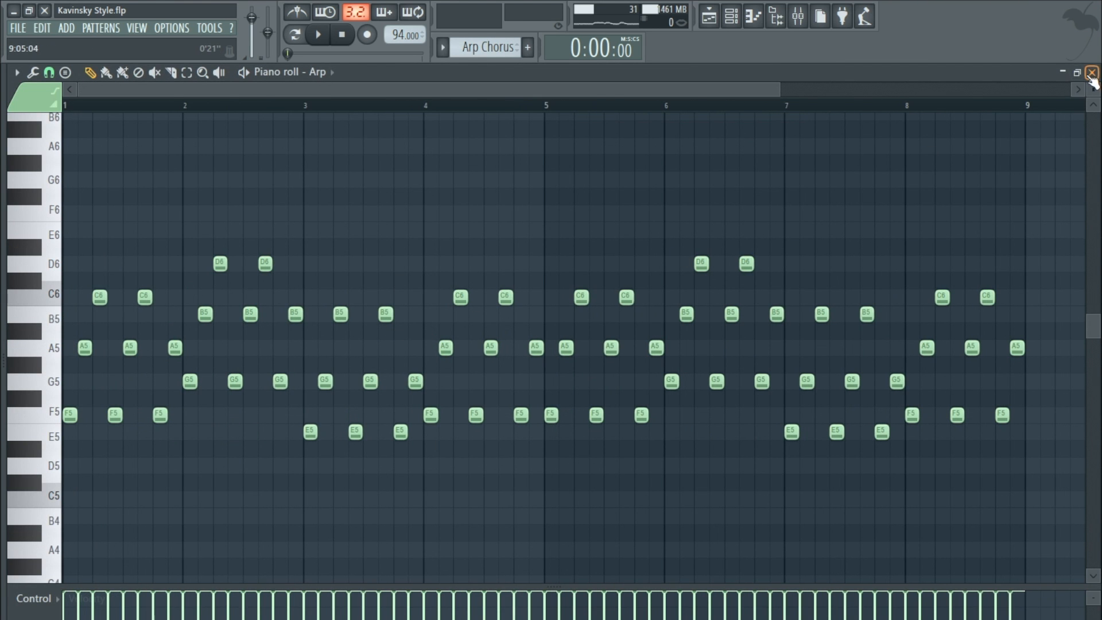
left_click(1091, 73)
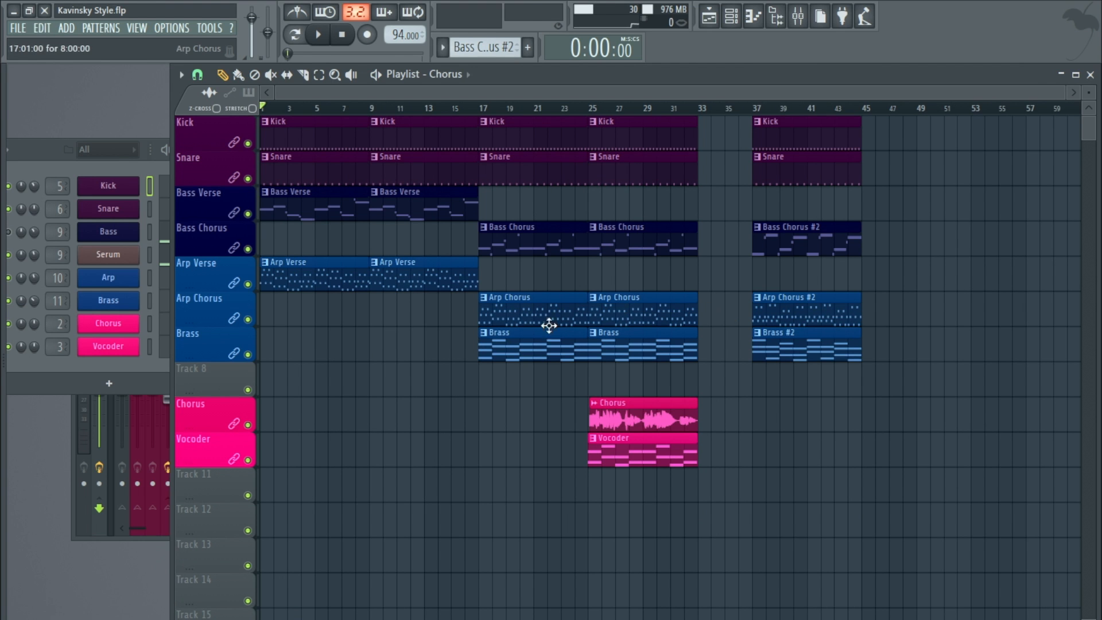
- Listen to the vocal chorus section from bar 25 and stop playback
left_click(591, 109)
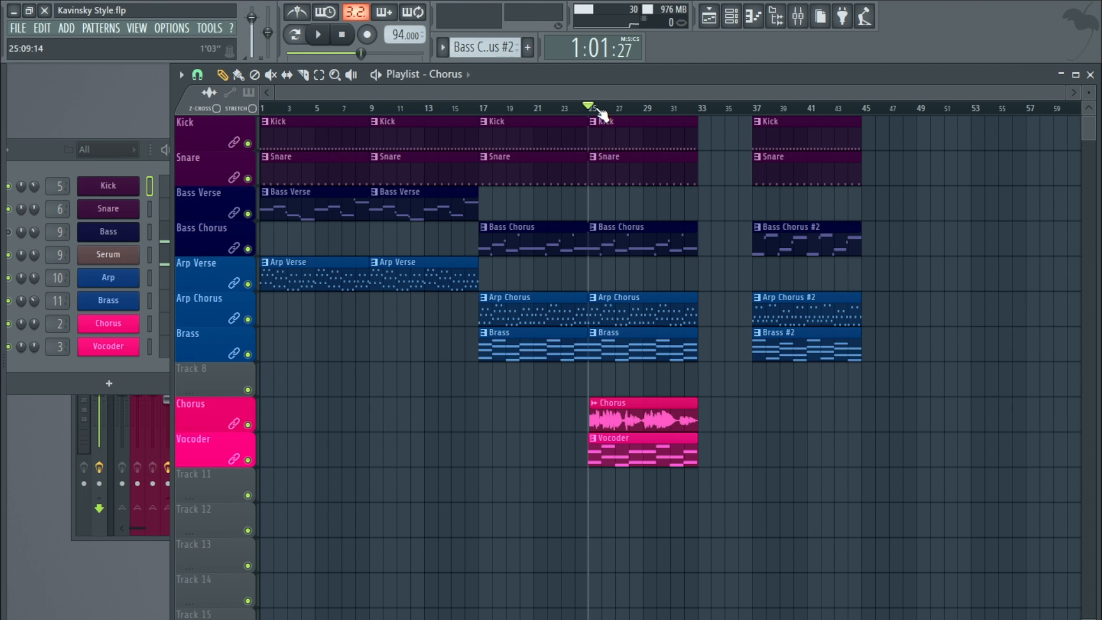
left_click(318, 34)
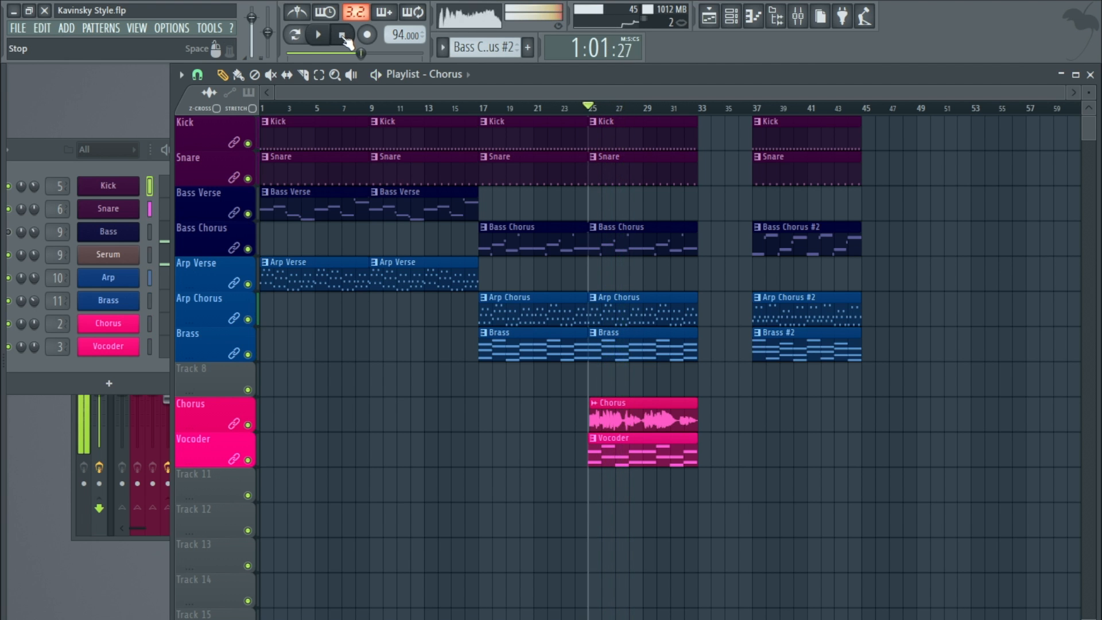
left_click(342, 35)
- Solo the Chorus playlist track and enable the Vocoder track alongside it
scroll(800, 417, "up", 2)
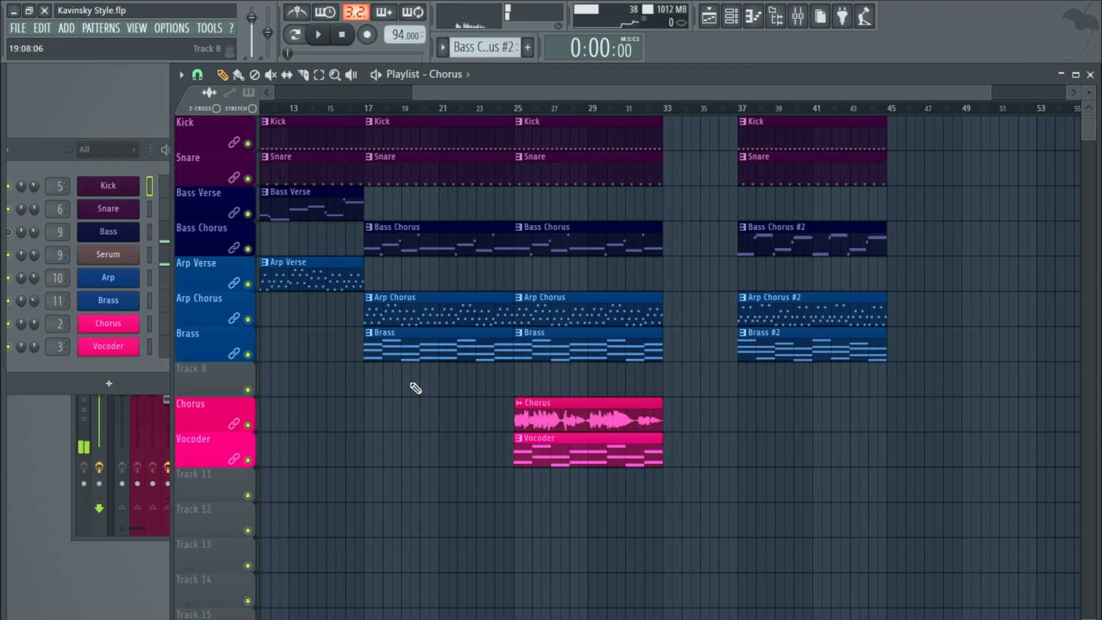
right_click(248, 424)
left_click(248, 459)
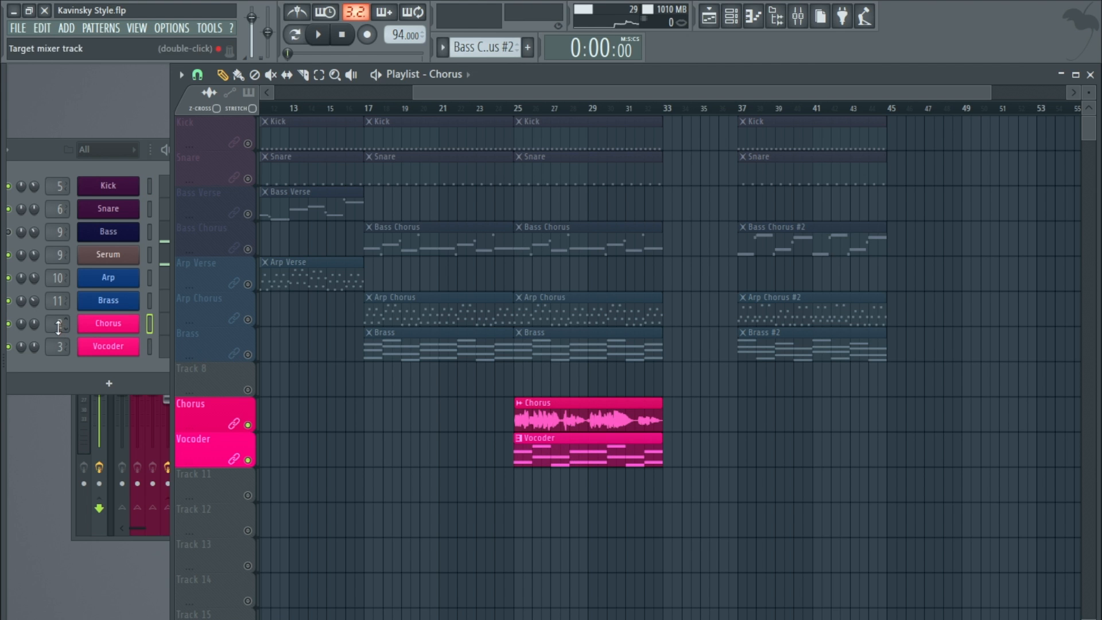
- Assign the Chorus channel to mixer track 20 and the Vocoder channel to track 21, and open the mixer and Chorus channel settings
left_click_drag(60, 325, 60, 310)
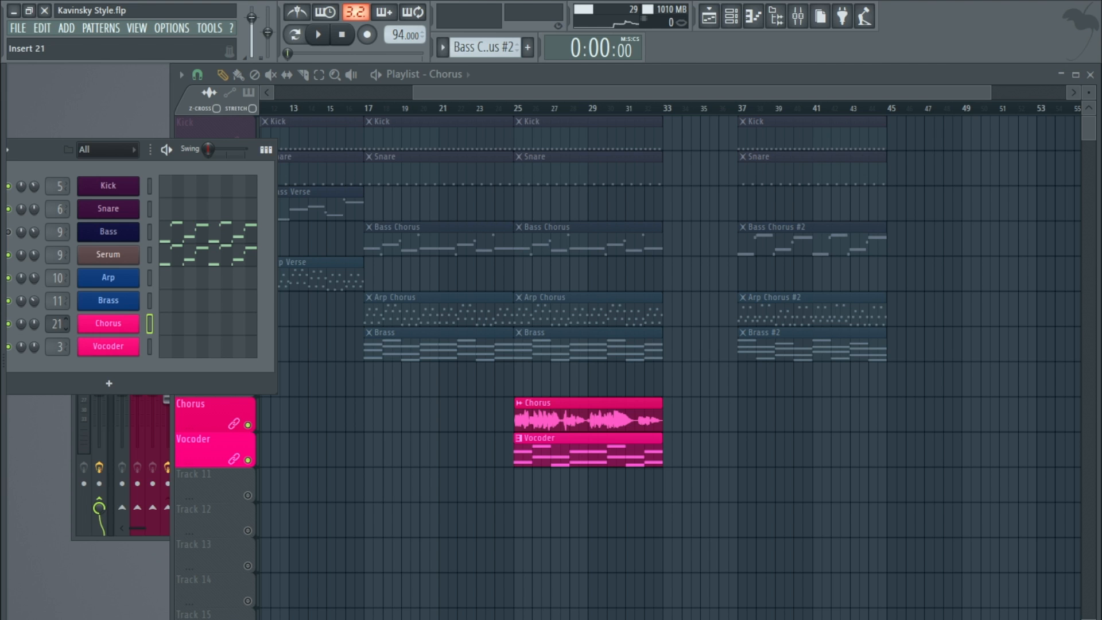
left_click_drag(58, 346, 57, 337)
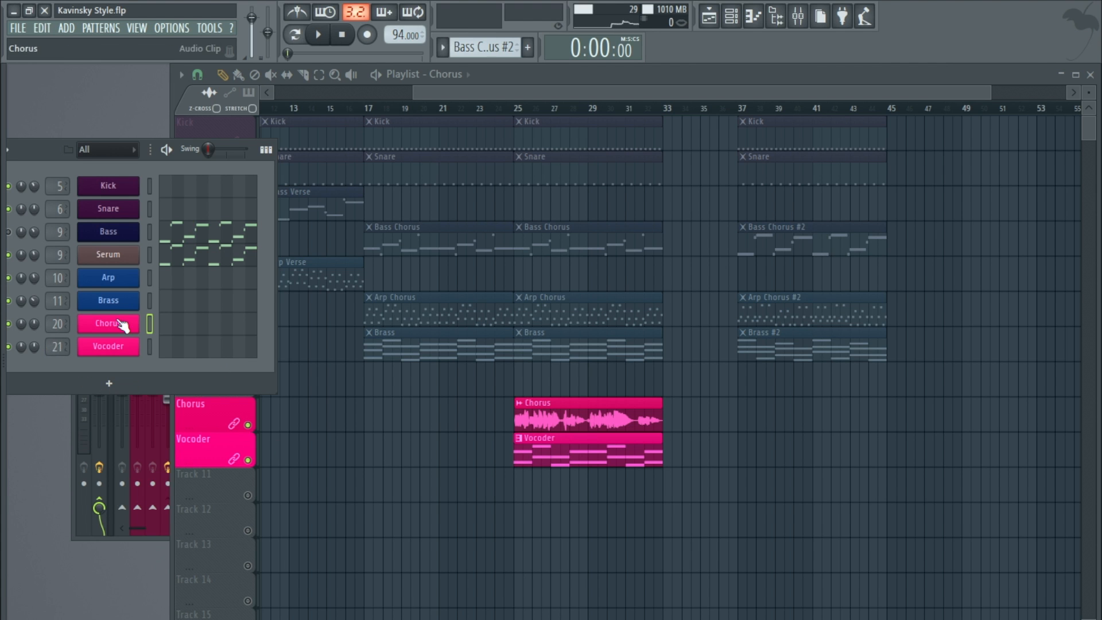
double_click(57, 323)
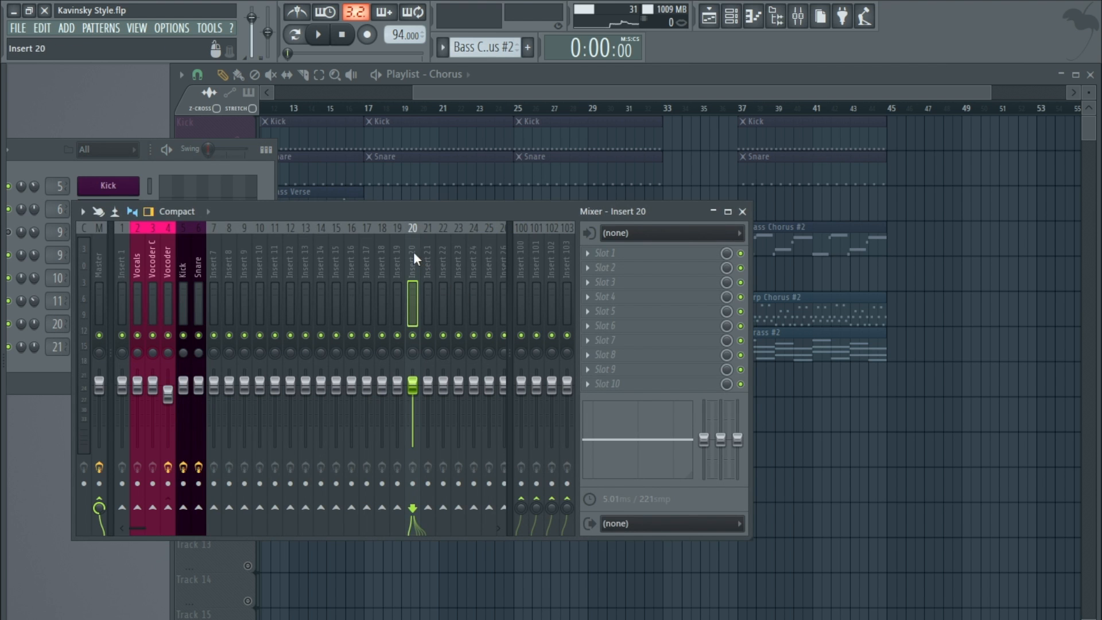
left_click_drag(449, 209, 614, 194)
left_click(122, 328)
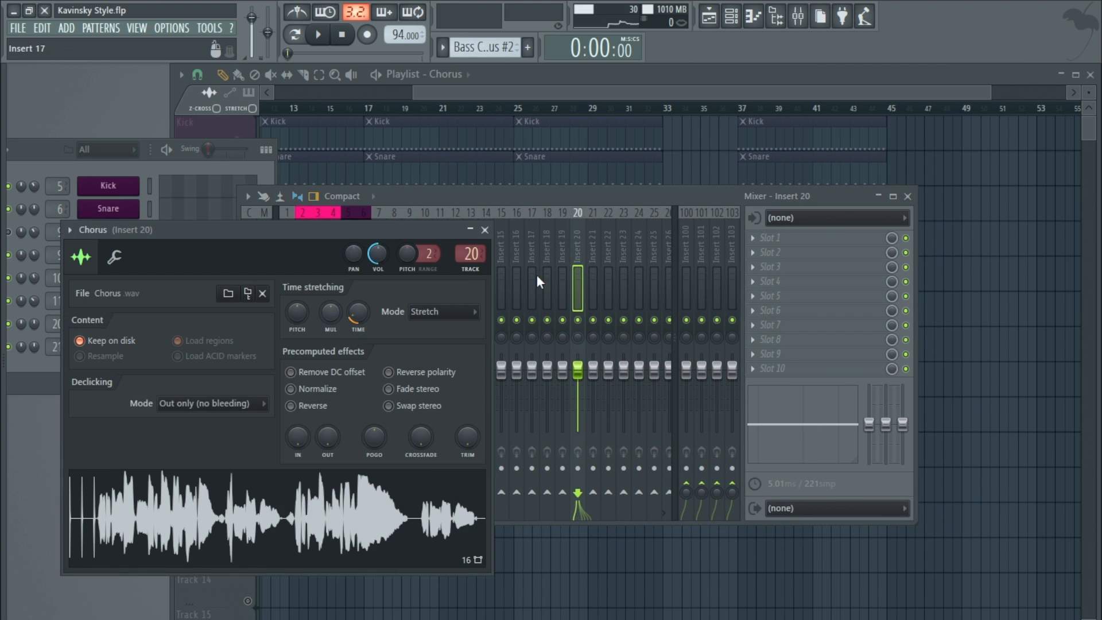
- Rename mixer insert 20 as Vox
right_click(575, 247)
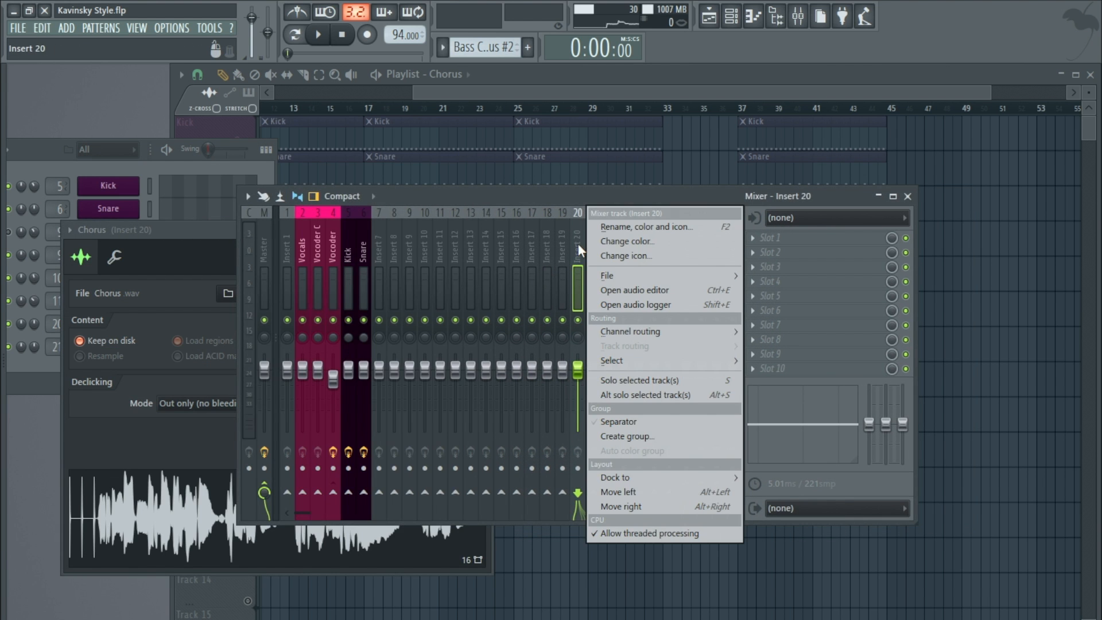
left_click(577, 195)
right_click(578, 226)
left_click(610, 226)
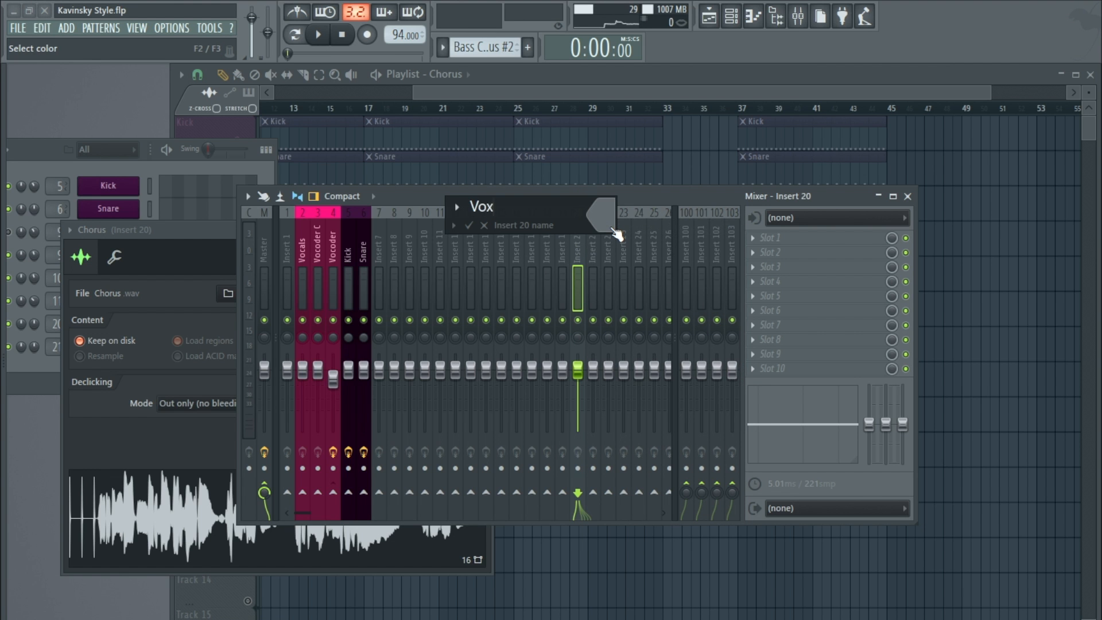
type("Vox")
key("Return")
- Rename mixer insert 21 as Carrier and close the mixer and the Chorus channel settings
right_click(595, 230)
left_click(610, 227)
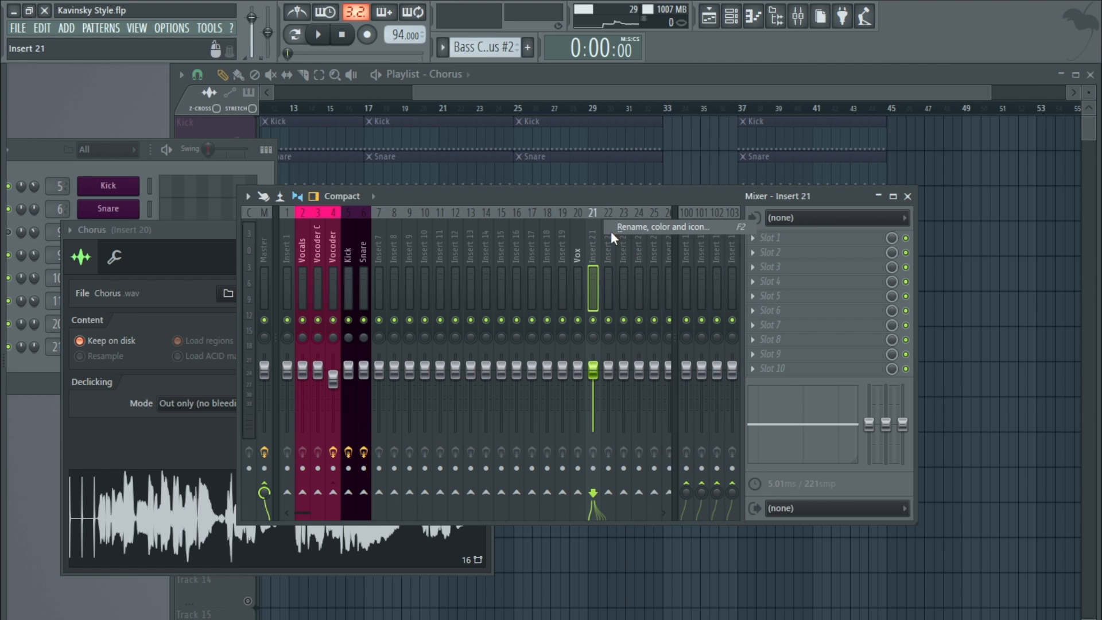
type("Carrier")
key("Return")
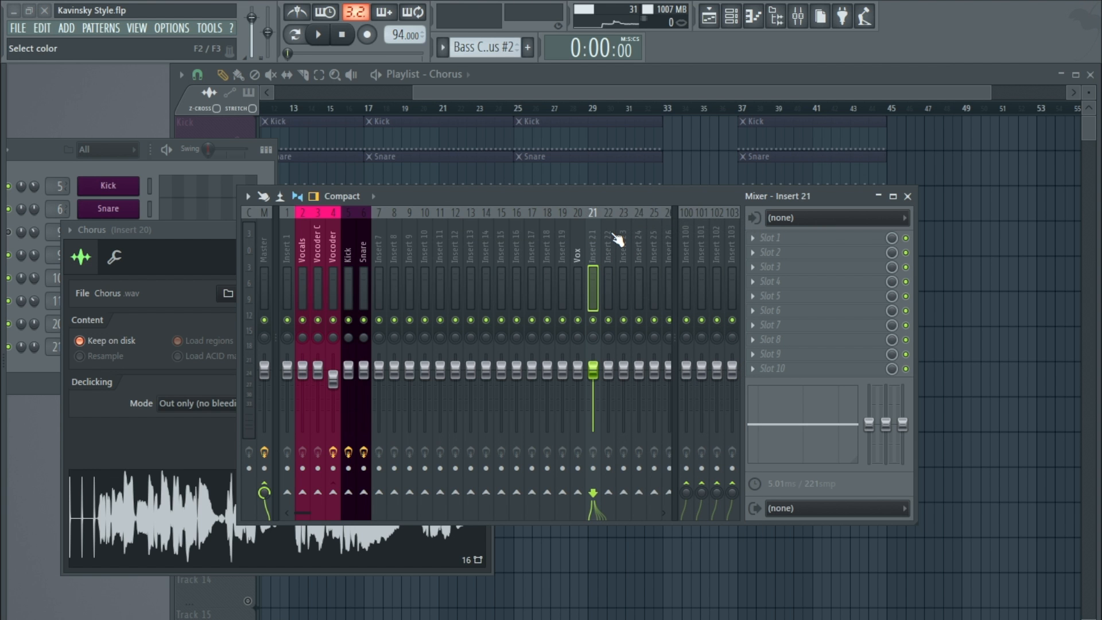
left_click(906, 196)
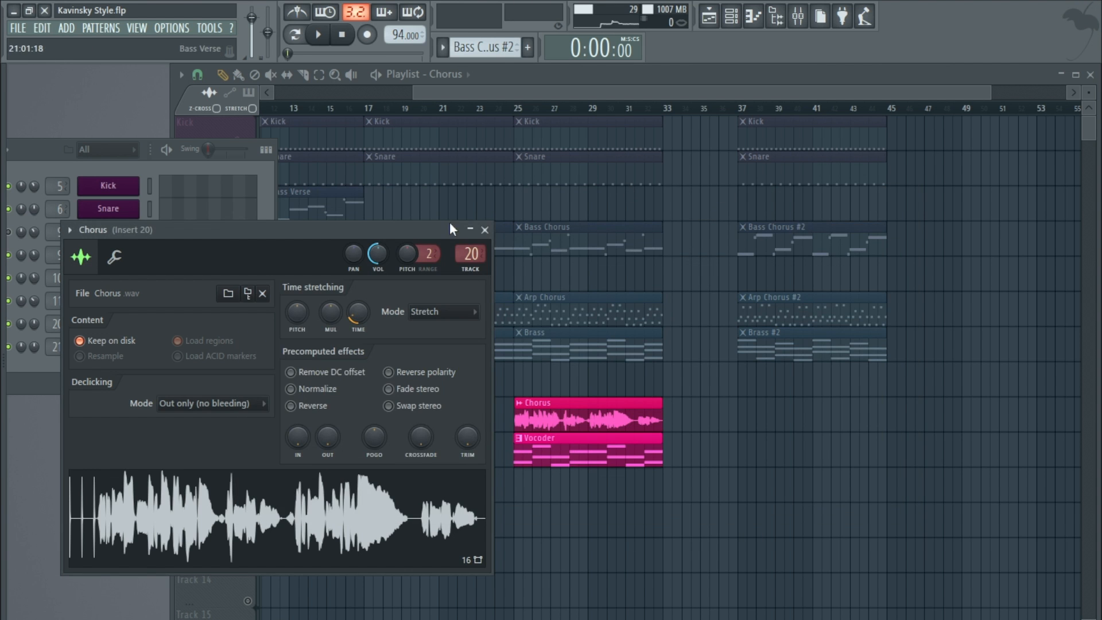
left_click(485, 229)
- Solo the Chorus playlist track, select bars 25 to 33 and listen briefly to the dry vocal
right_click(247, 424)
left_click_drag(523, 128, 658, 124)
key("space")
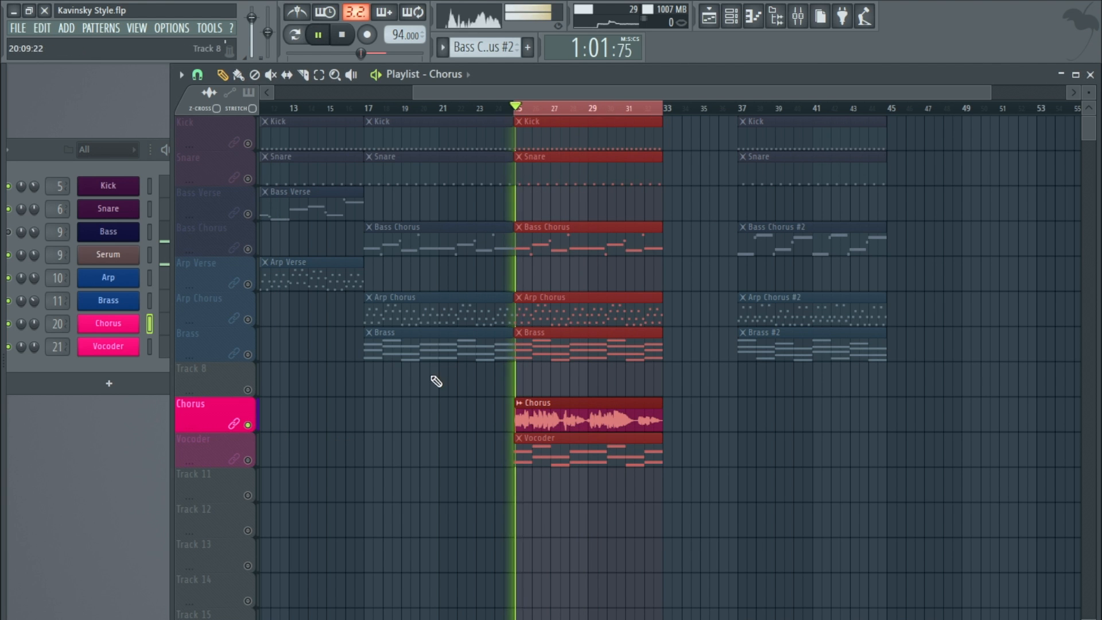
key("space")
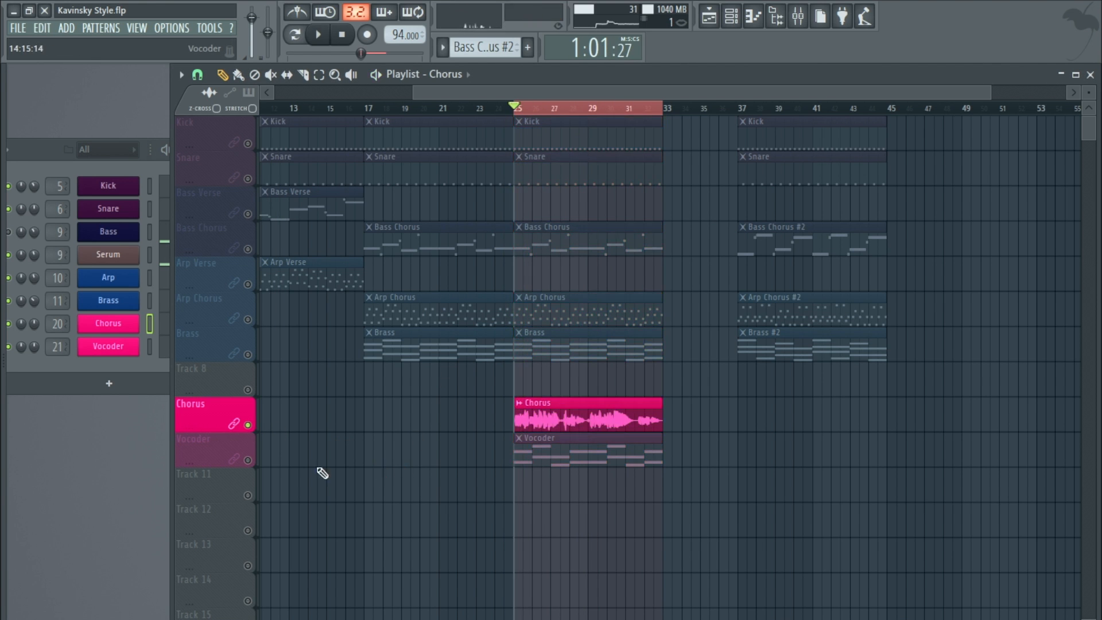
- Solo the Vocoder playlist track, select its pattern and listen twice to the synth chords from bar 25
right_click(247, 460)
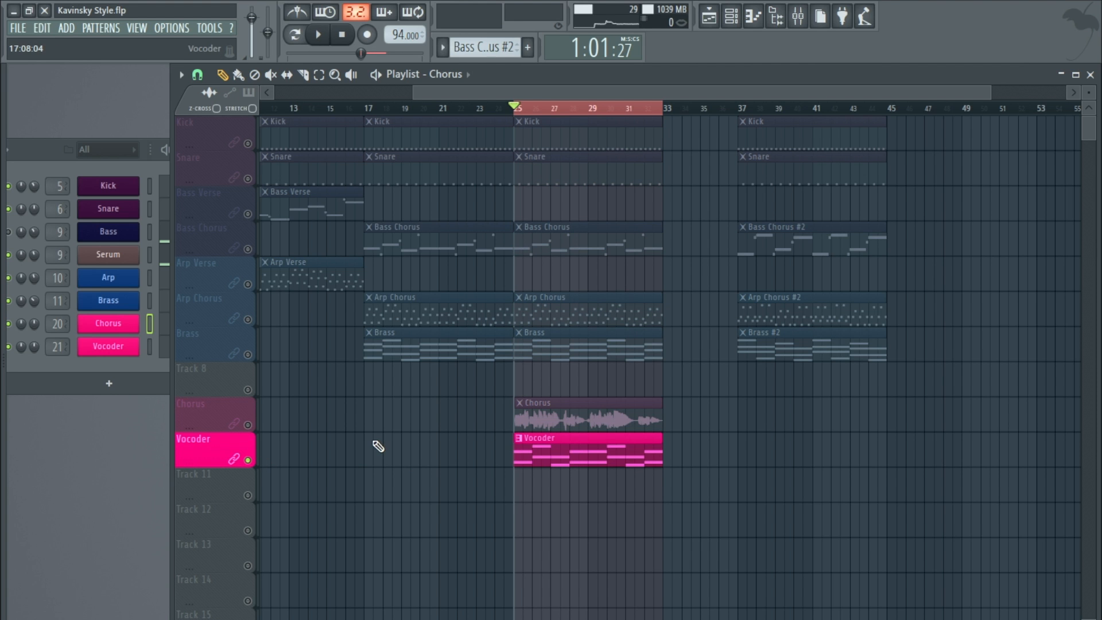
left_click(570, 452)
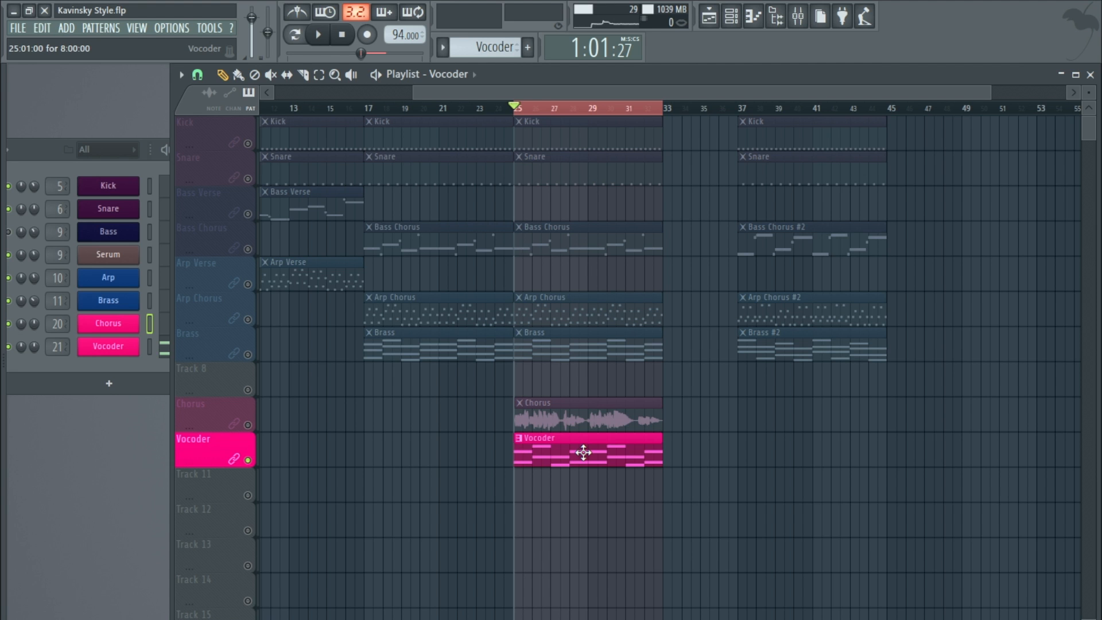
key("space")
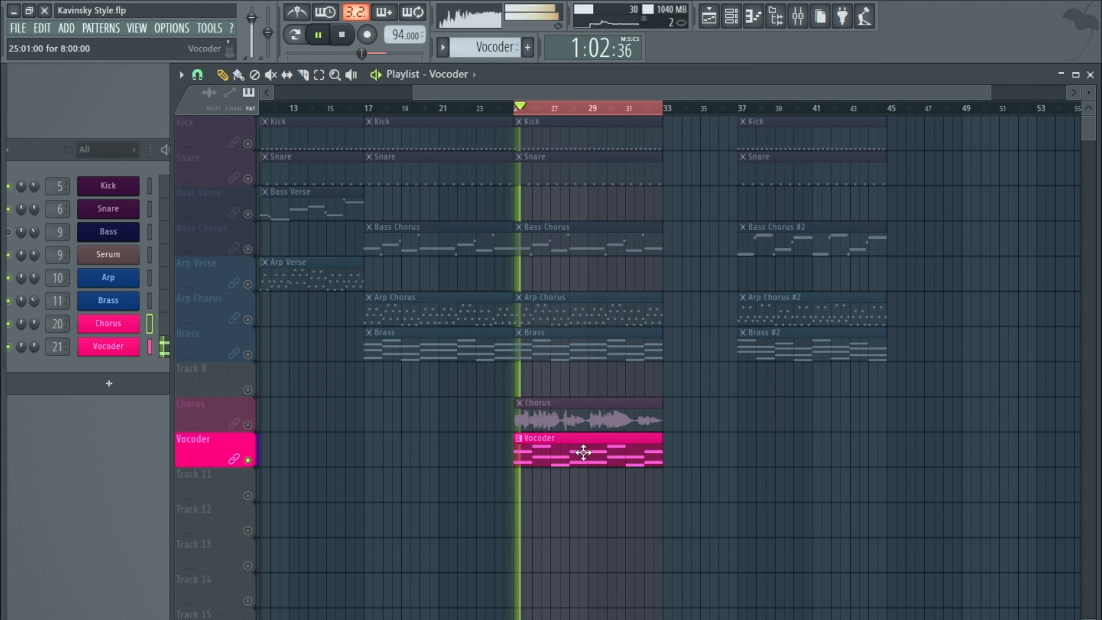
key("space")
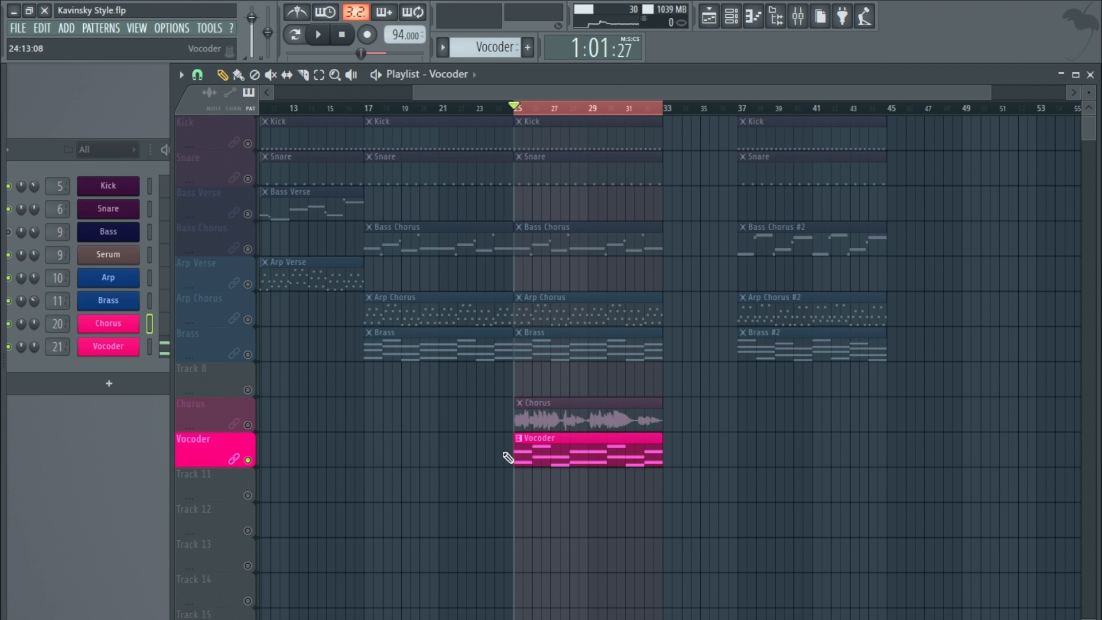
key("space")
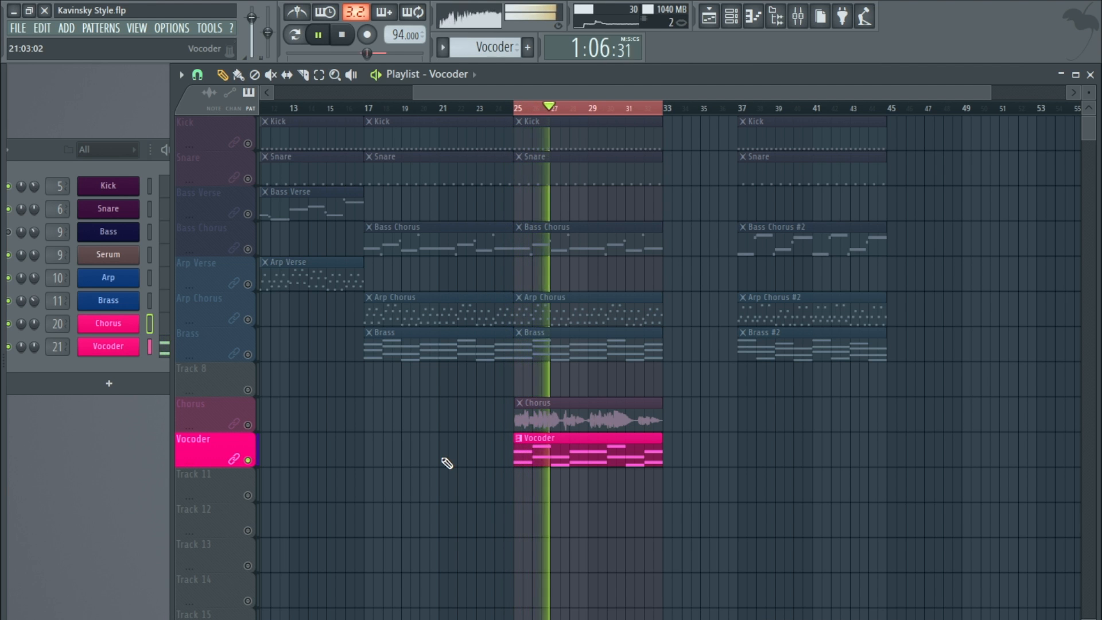
key("space")
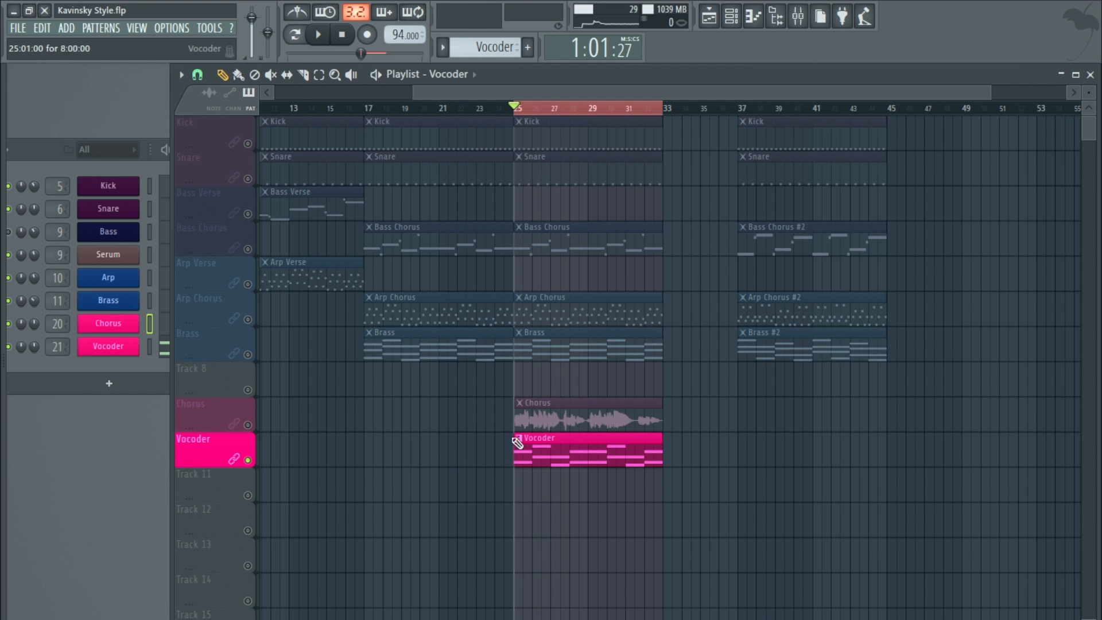
- Re-enable the Chorus playlist track and load Vocodex into slot 2 of mixer insert 22, closing its plugin window
left_click(248, 425)
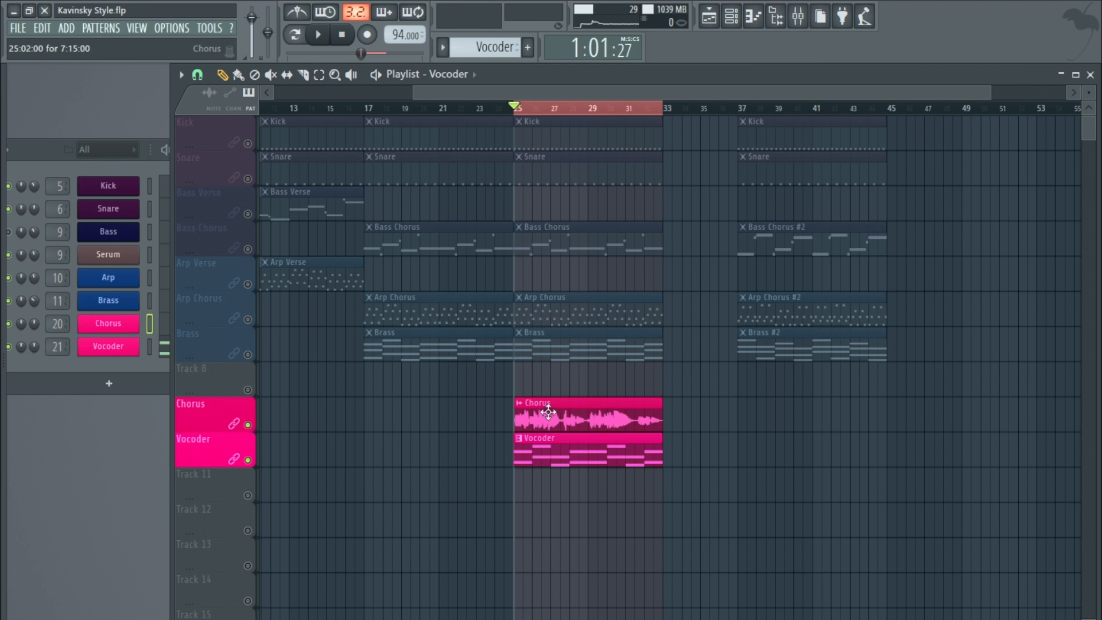
double_click(57, 323)
left_click(605, 235)
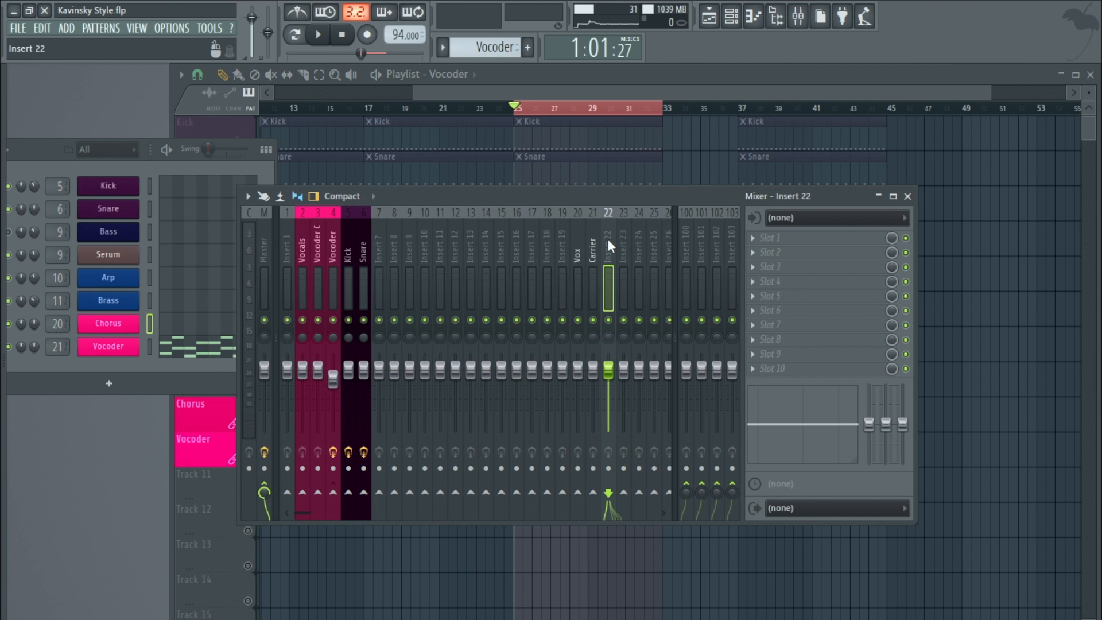
mouse_move(2, 255)
left_click(178, 90)
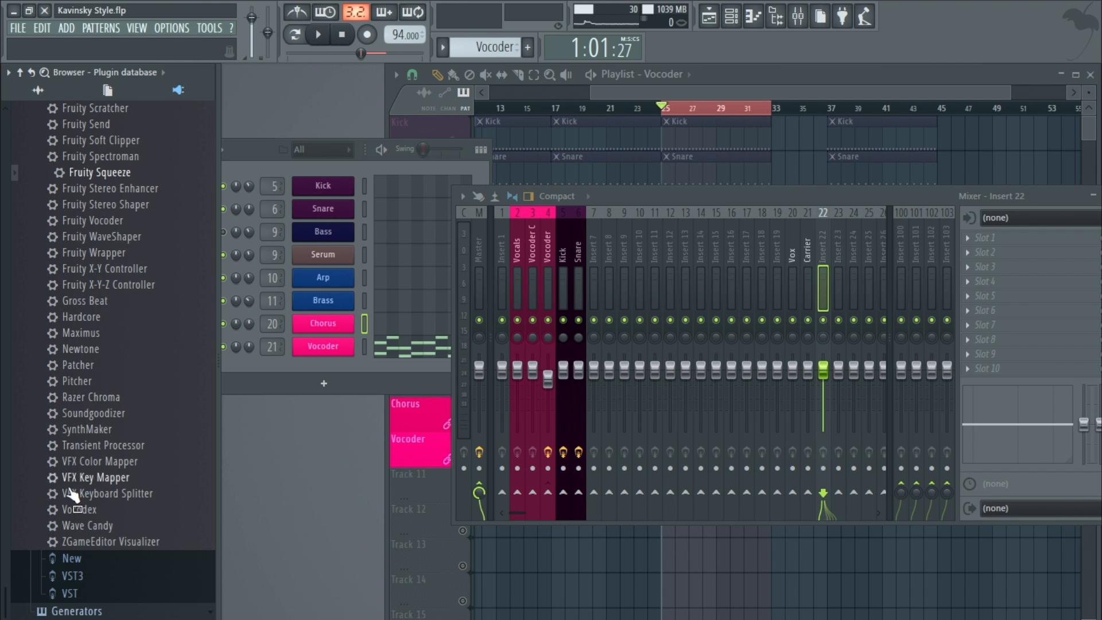
left_click_drag(70, 516, 801, 252)
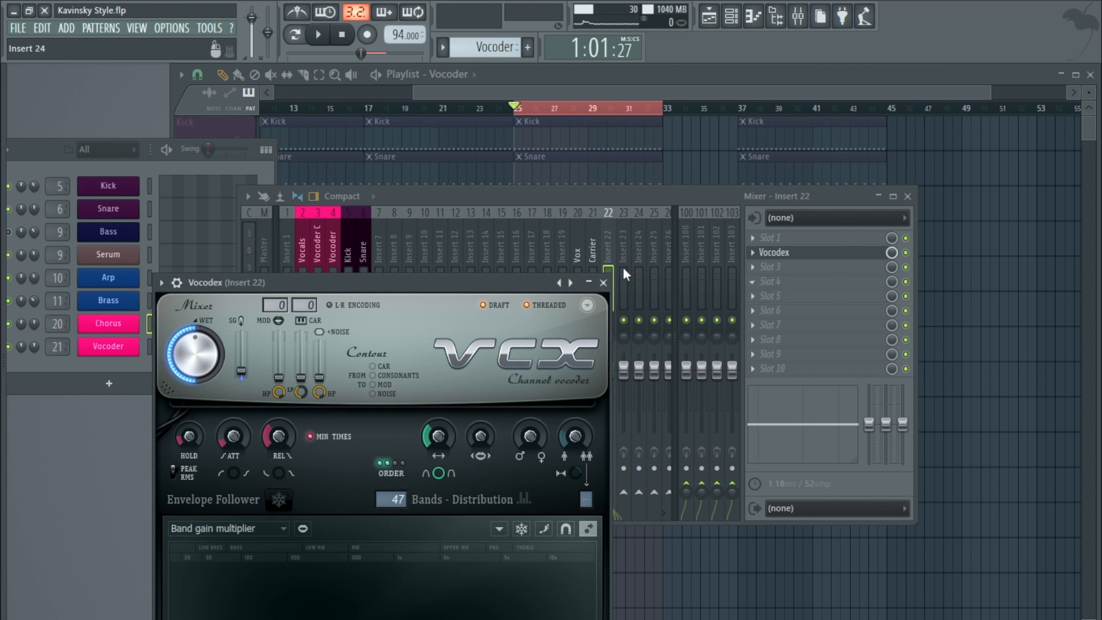
left_click(603, 282)
- Rename mixer insert 22 as Vocoder
left_click_drag(629, 196, 556, 158)
left_click(505, 196)
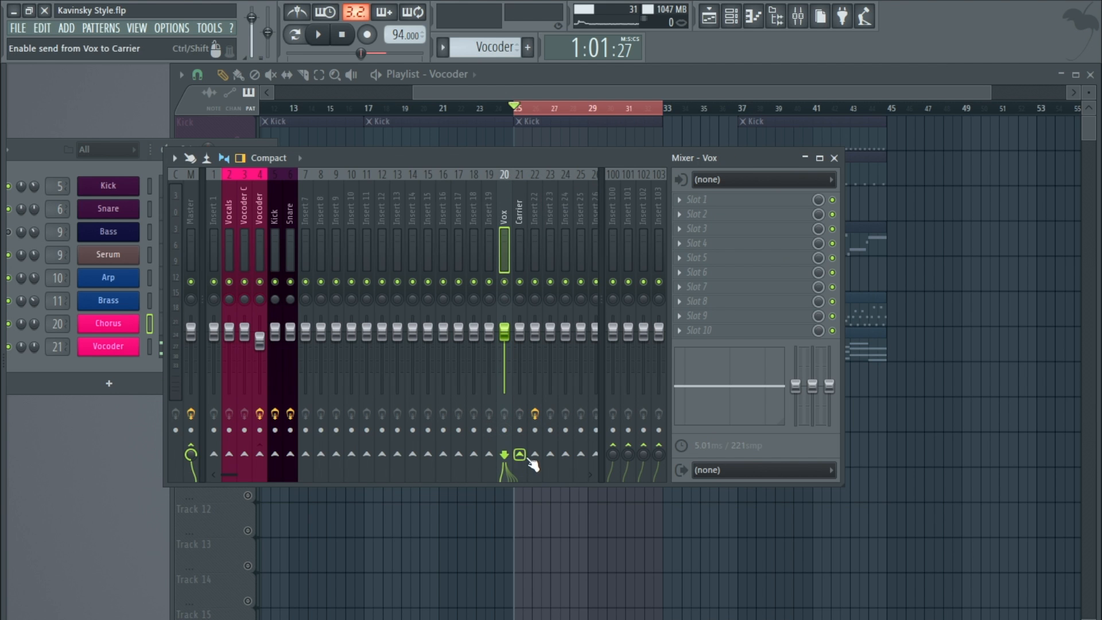
left_click(536, 200)
right_click(535, 199)
left_click(560, 188)
type("Vocoder")
key("Return")
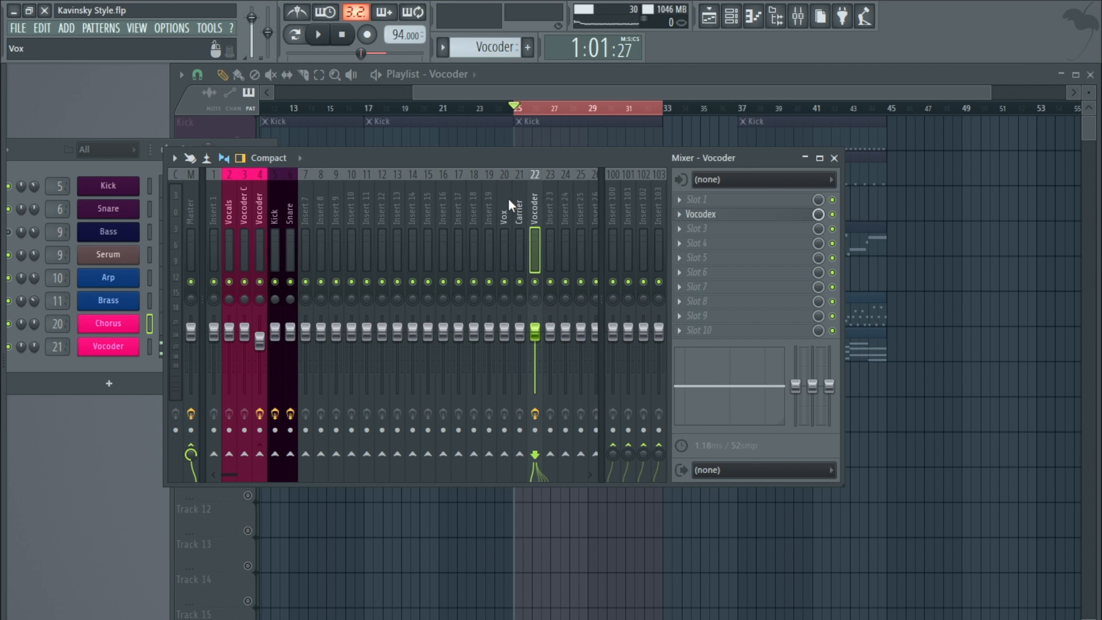
- Route the Vox mixer track to the new Vocoder track only
left_click(508, 198)
right_click(535, 453)
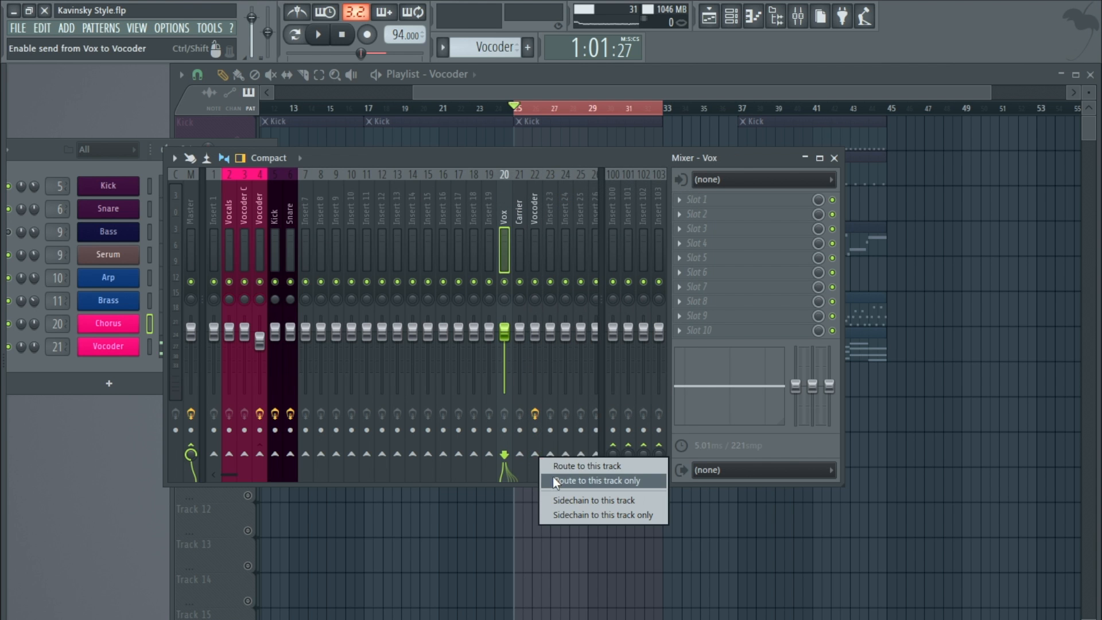
left_click(606, 480)
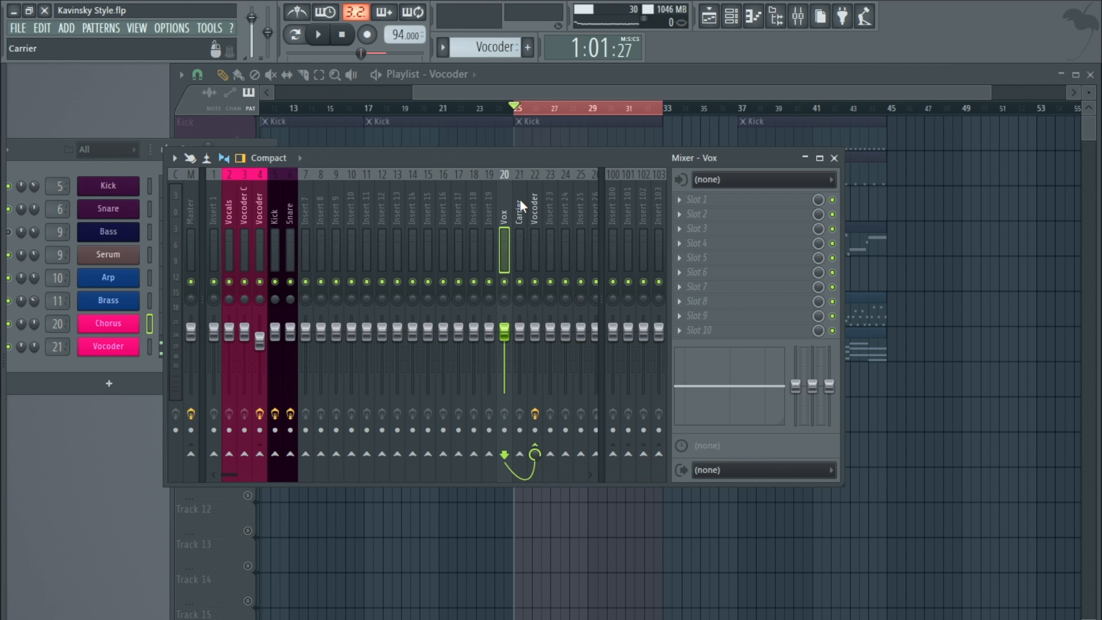
- Route the Carrier mixer track to the Vocoder track only
left_click(519, 199)
right_click(536, 454)
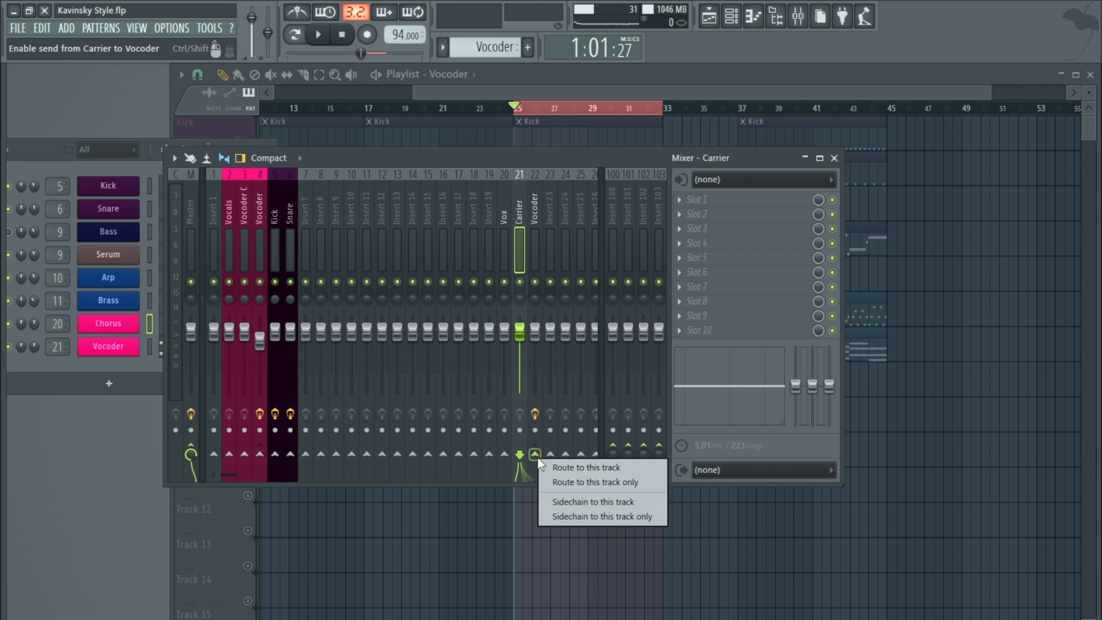
left_click(562, 484)
- Select the Vocoder mixer track and listen to the combined vocals and carrier with Vocodex disabled
left_click(536, 209)
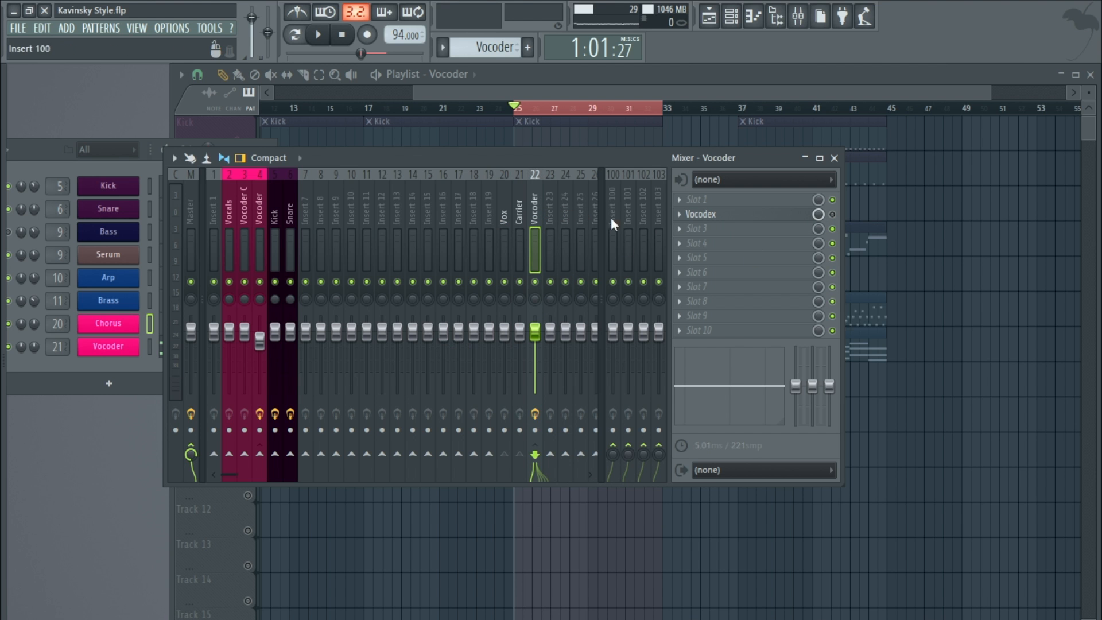
left_click_drag(484, 162, 724, 160)
left_click(317, 34)
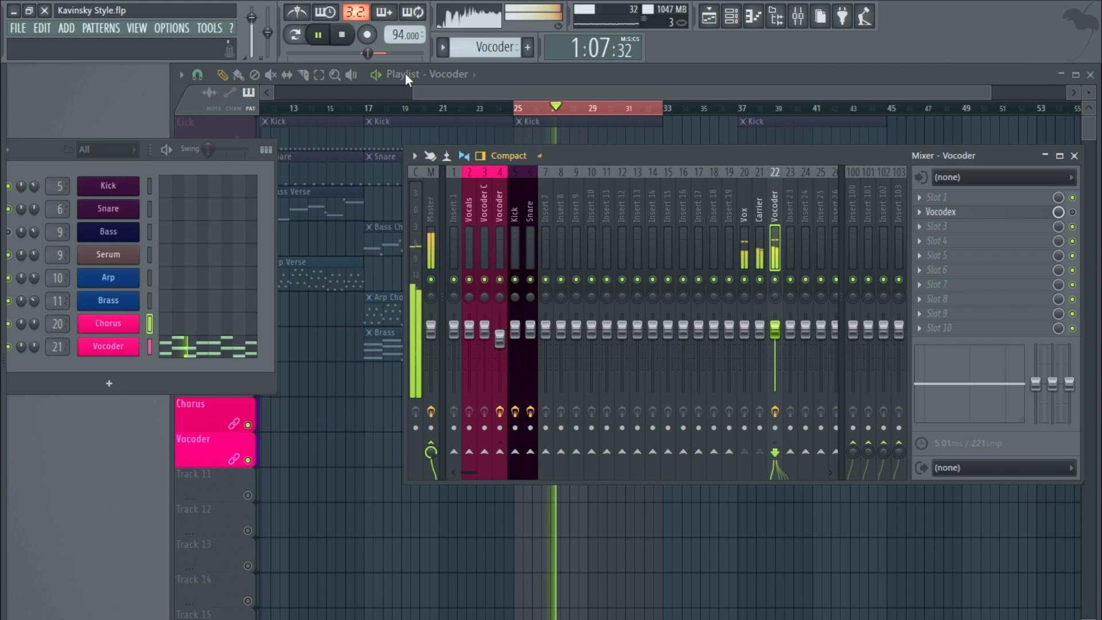
key("space")
left_click_drag(771, 153, 558, 175)
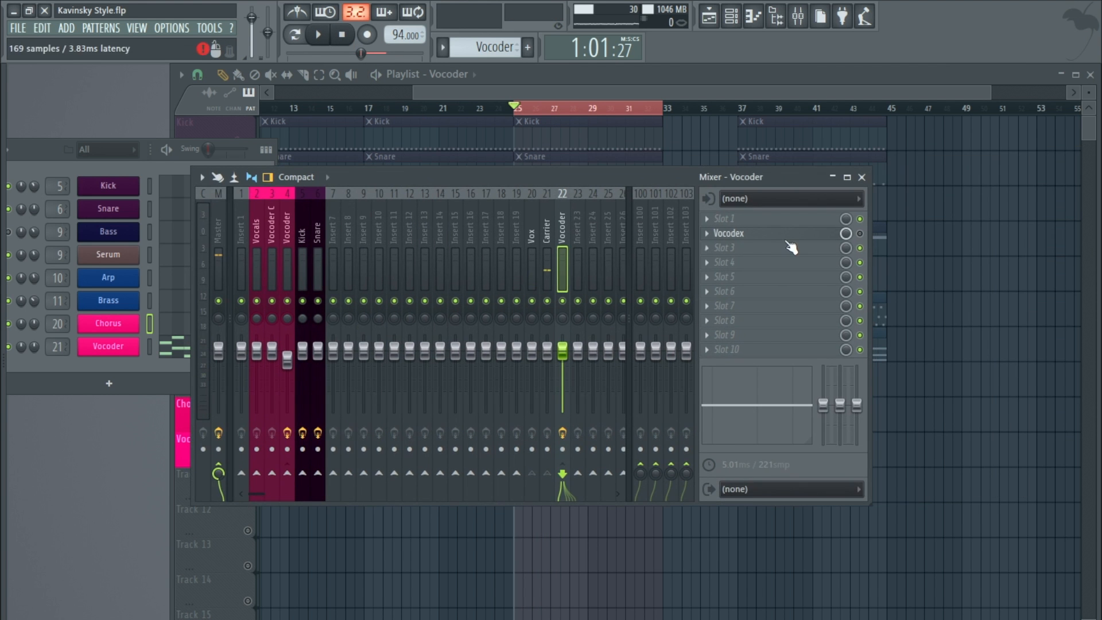
- Enable Vocodex on the Vocoder track, setting Vox as its modulator input and Carrier as its carrier input
left_click(771, 234)
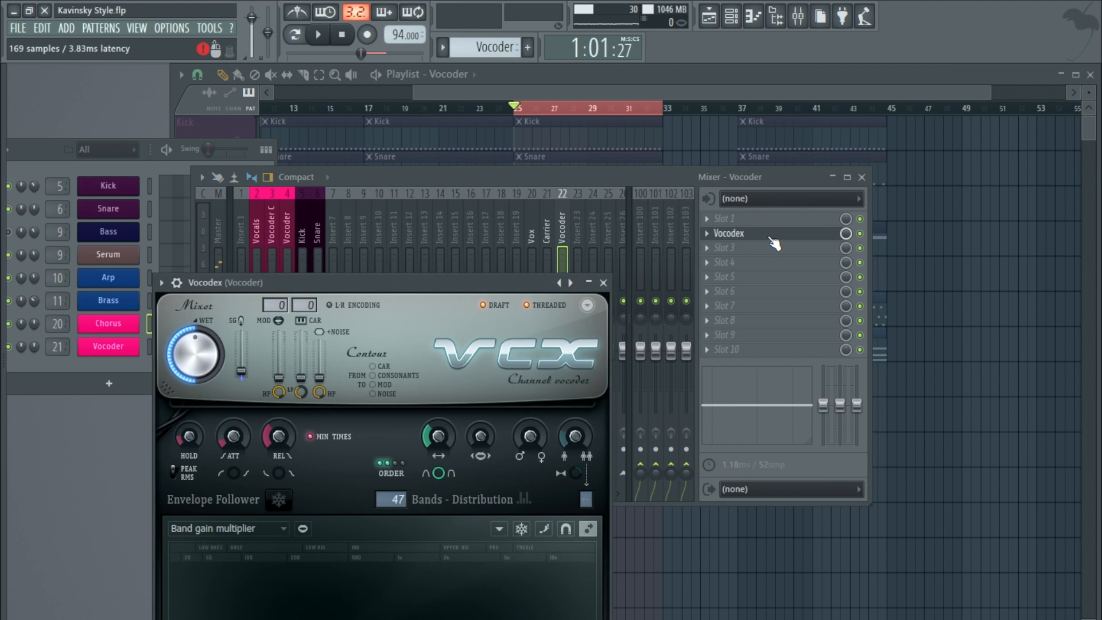
left_click_drag(425, 287, 572, 163)
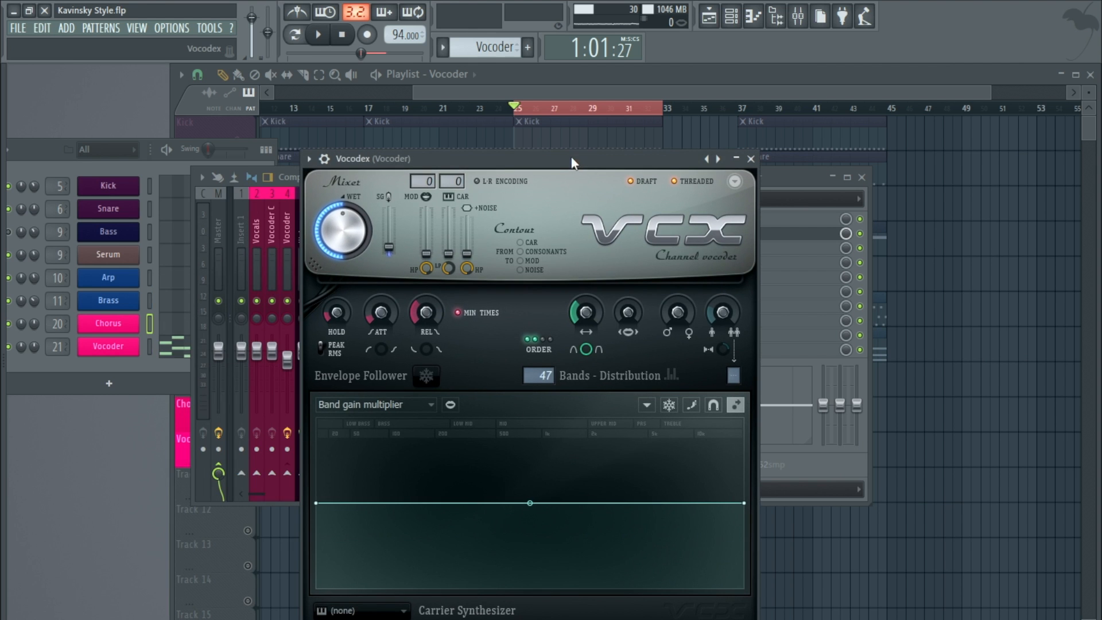
left_click(416, 182)
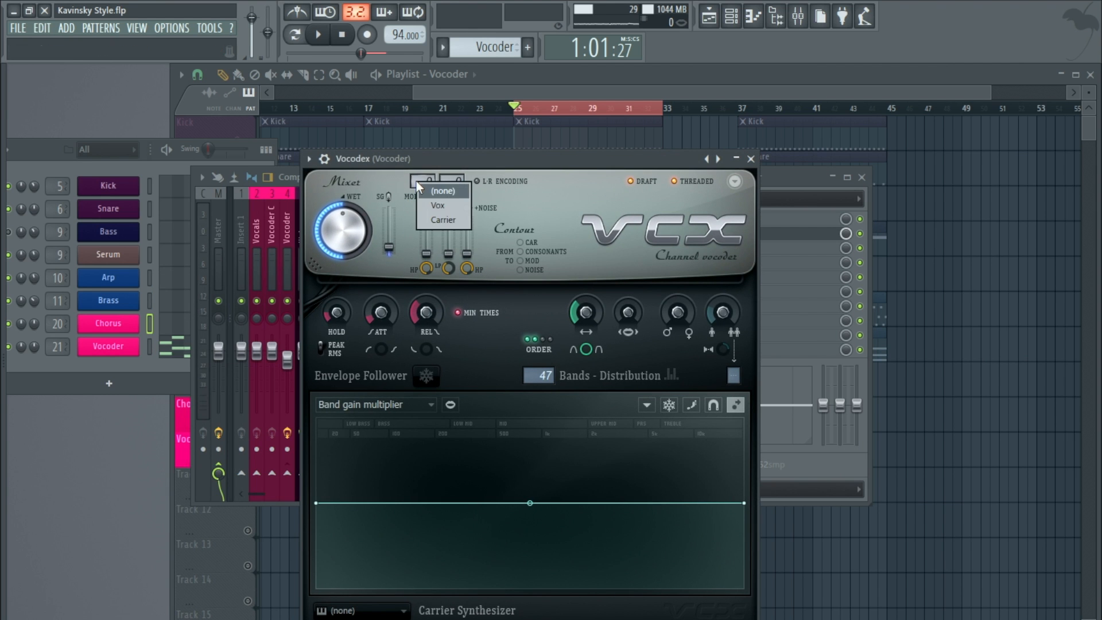
left_click(446, 205)
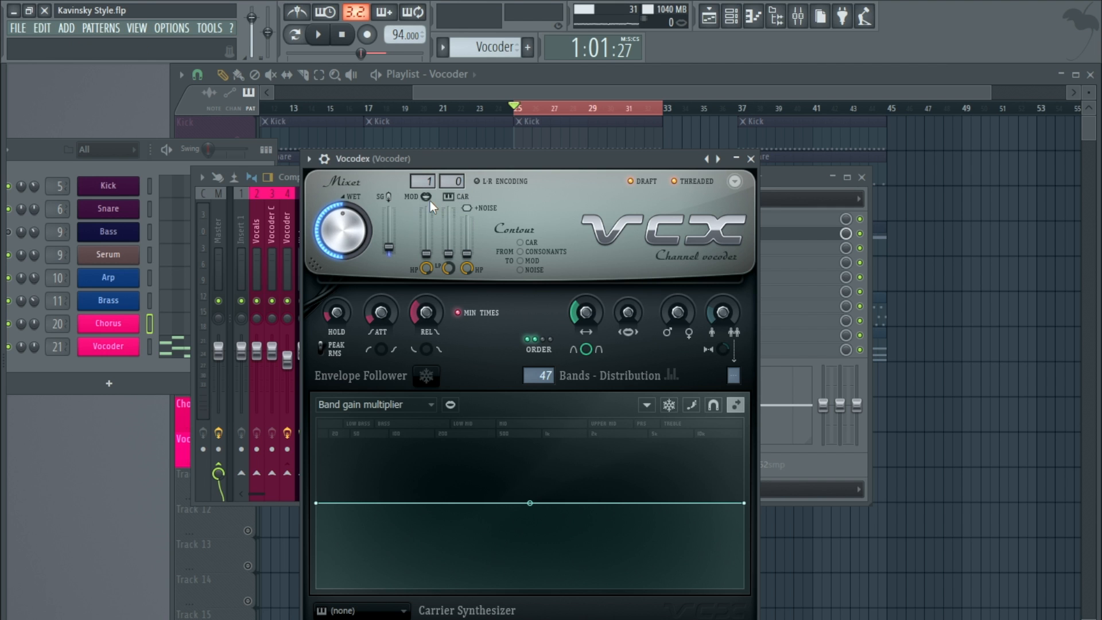
left_click(456, 181)
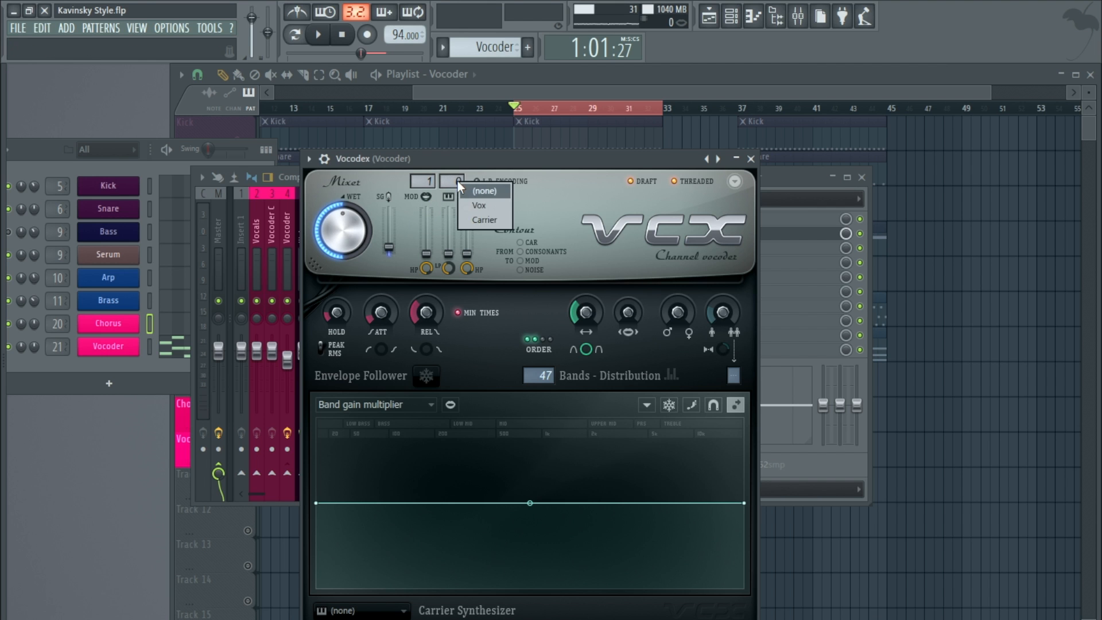
left_click(501, 218)
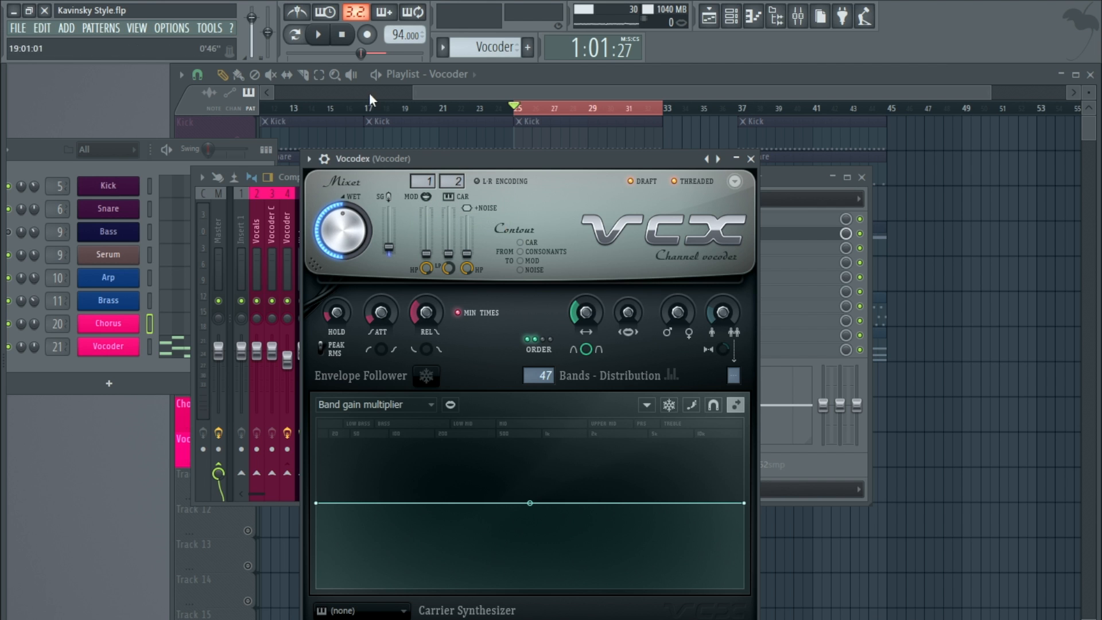
- Play the vocoded loop and compare the sound with Vocodex's SG level at 0% and at its original setting
left_click(319, 36)
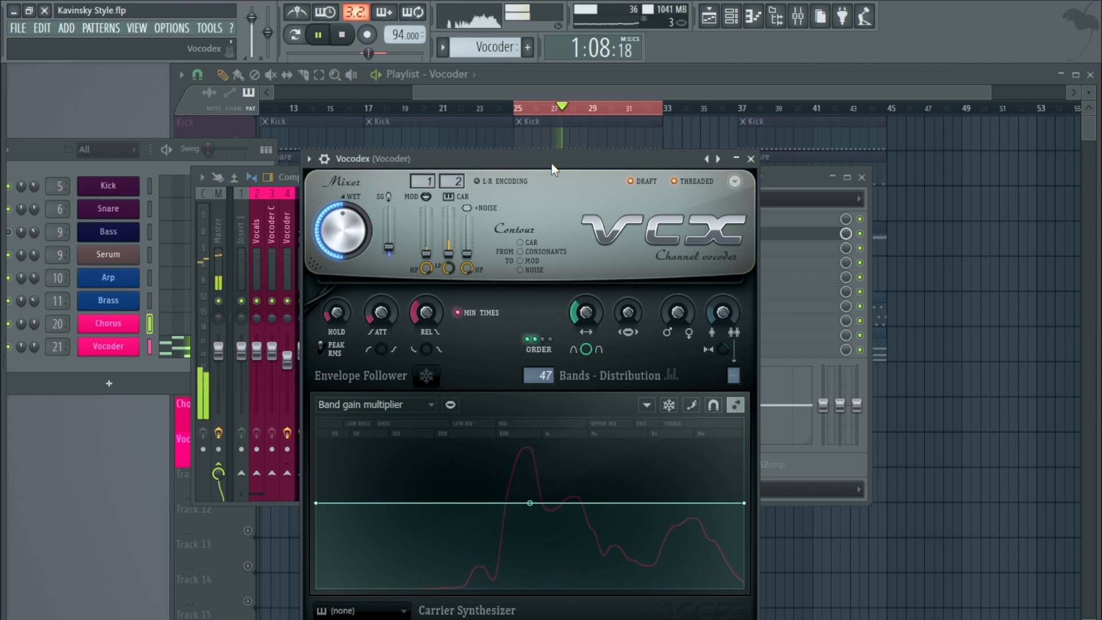
left_click_drag(388, 248, 391, 256)
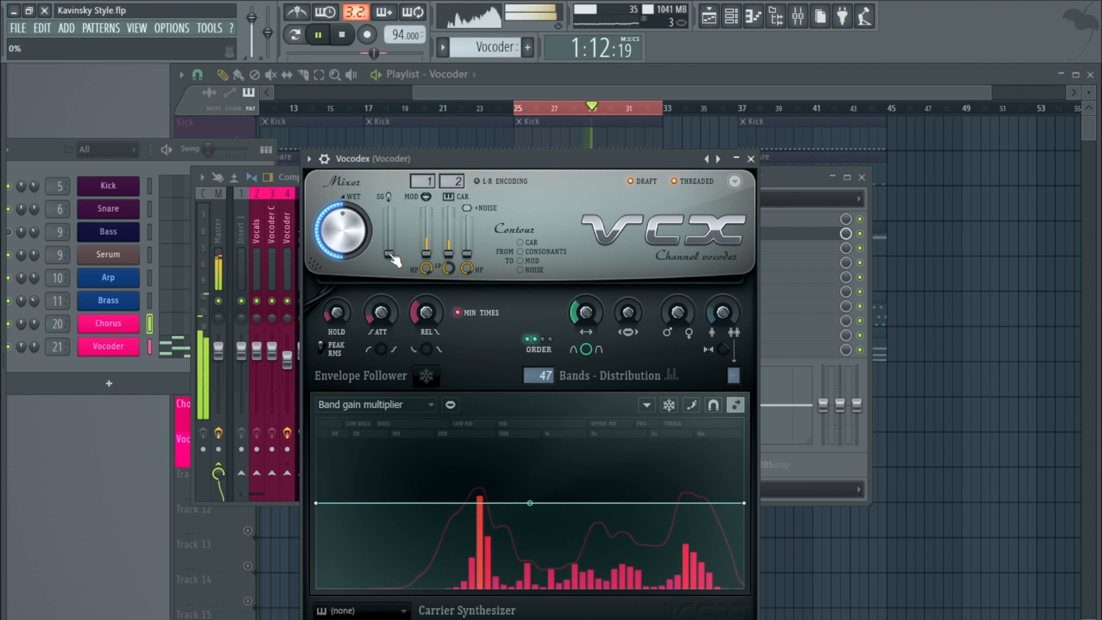
mouse_move(391, 256)
left_mouse_down()
mouse_move(388, 208)
mouse_move(388, 247)
left_mouse_up()
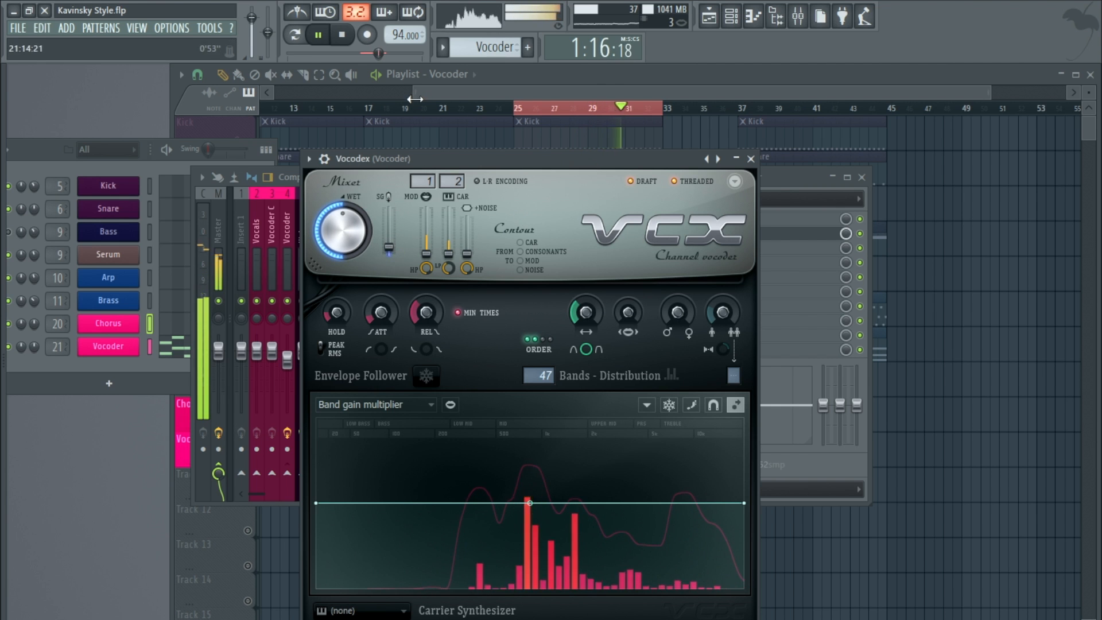
left_click(347, 36)
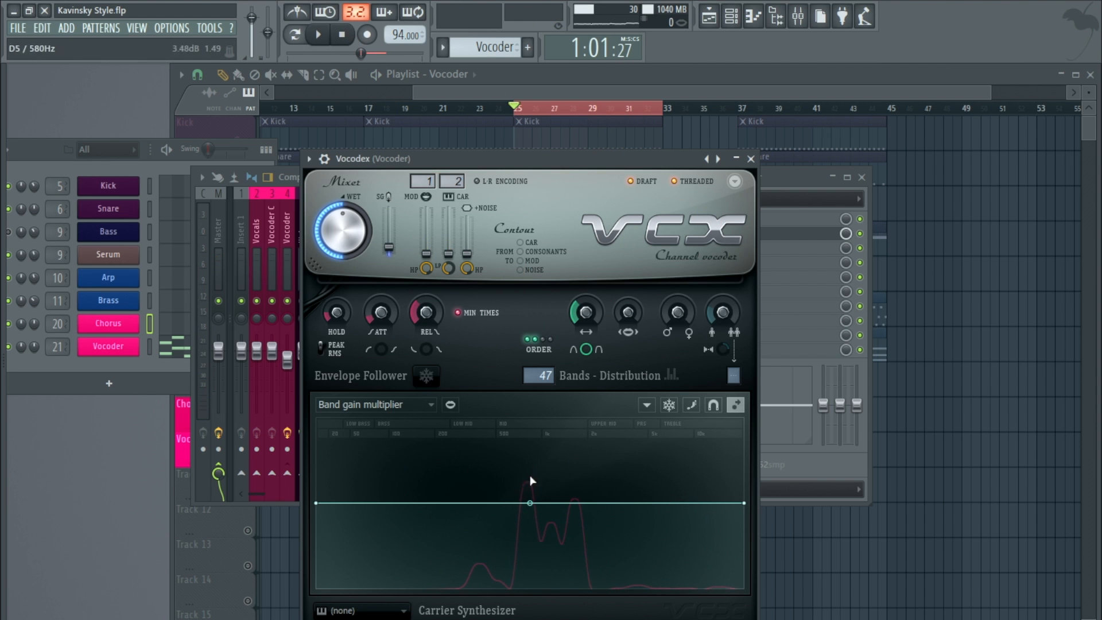
- Look through the Vocodex presets around Sidechained modulator, and close the plugin and mixer windows
left_click(308, 159)
mouse_move(338, 205)
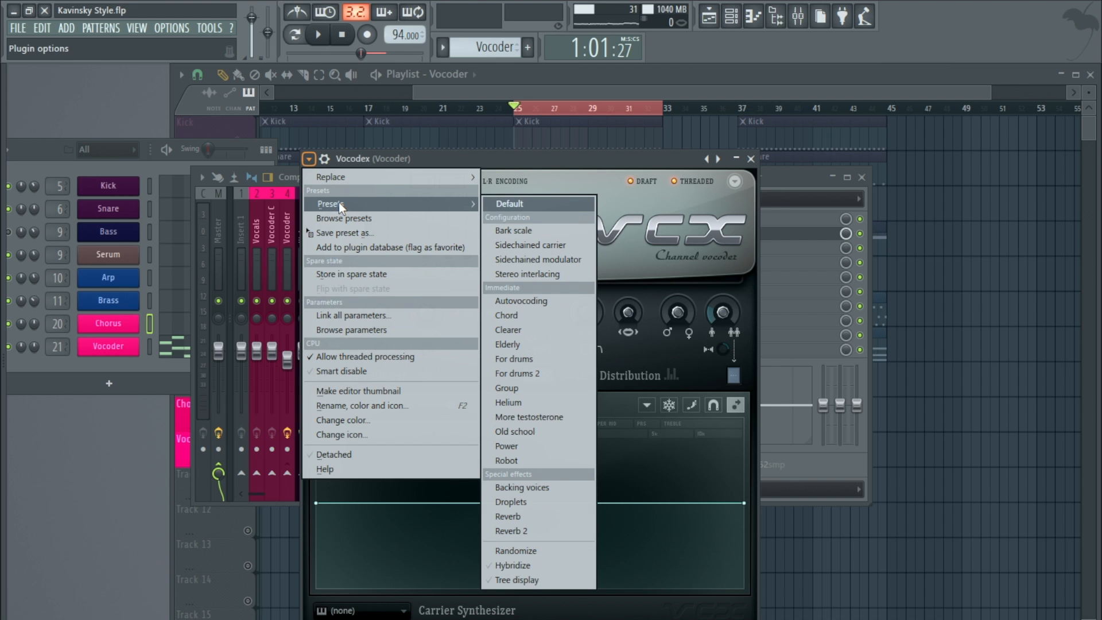
left_click(537, 259)
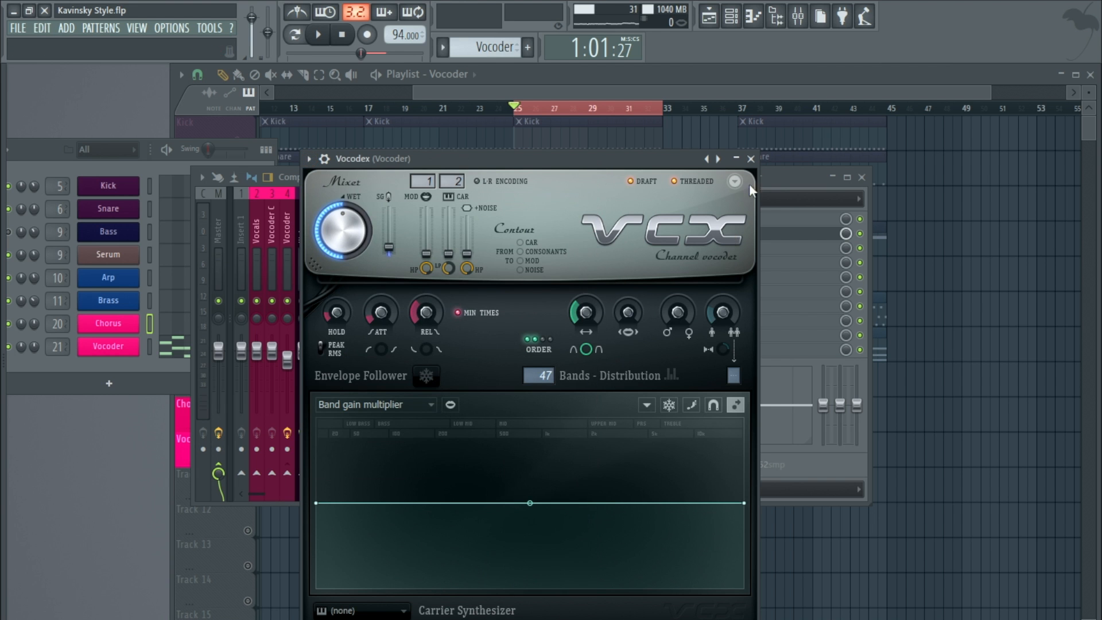
left_click(751, 159)
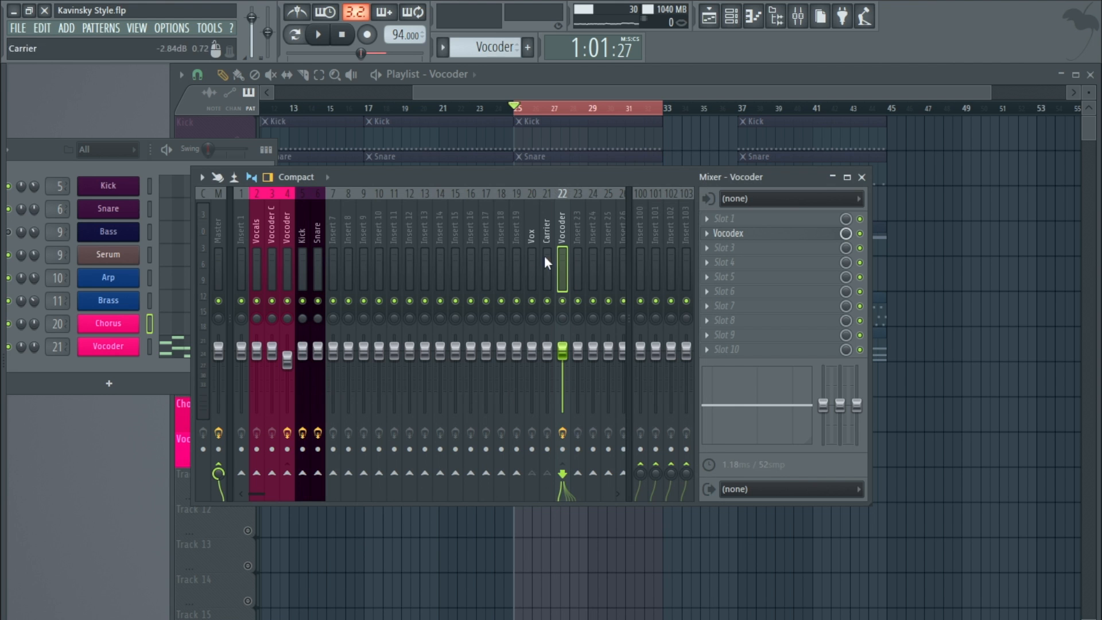
left_click(864, 177)
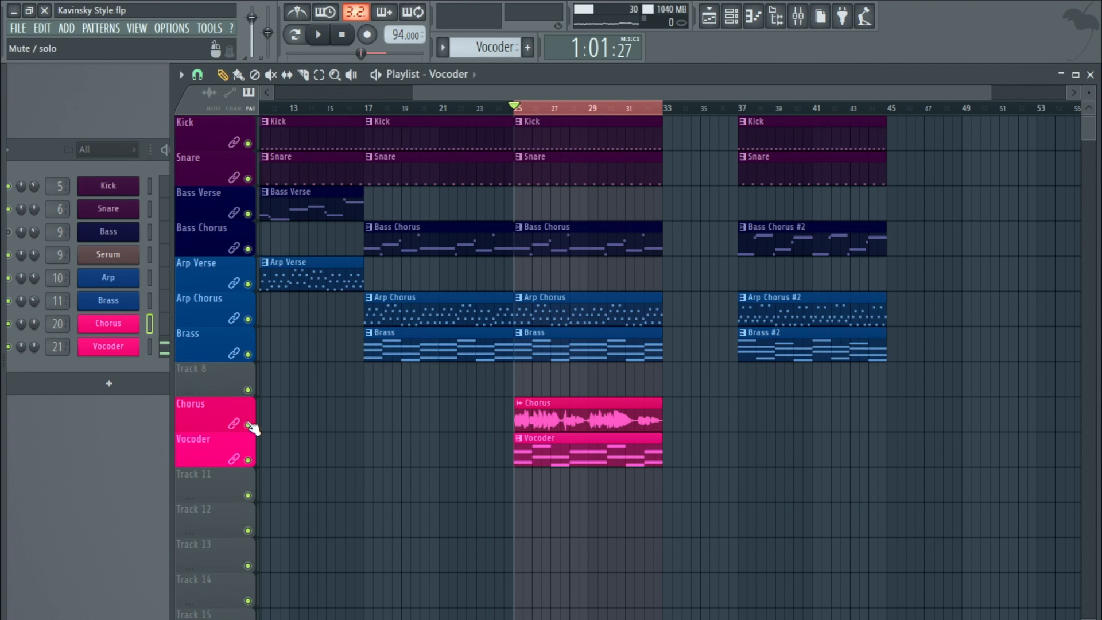
- Play the loop with all playlist tracks active and lower the Vocoder mixer track's volume slightly to balance it
left_click(317, 34)
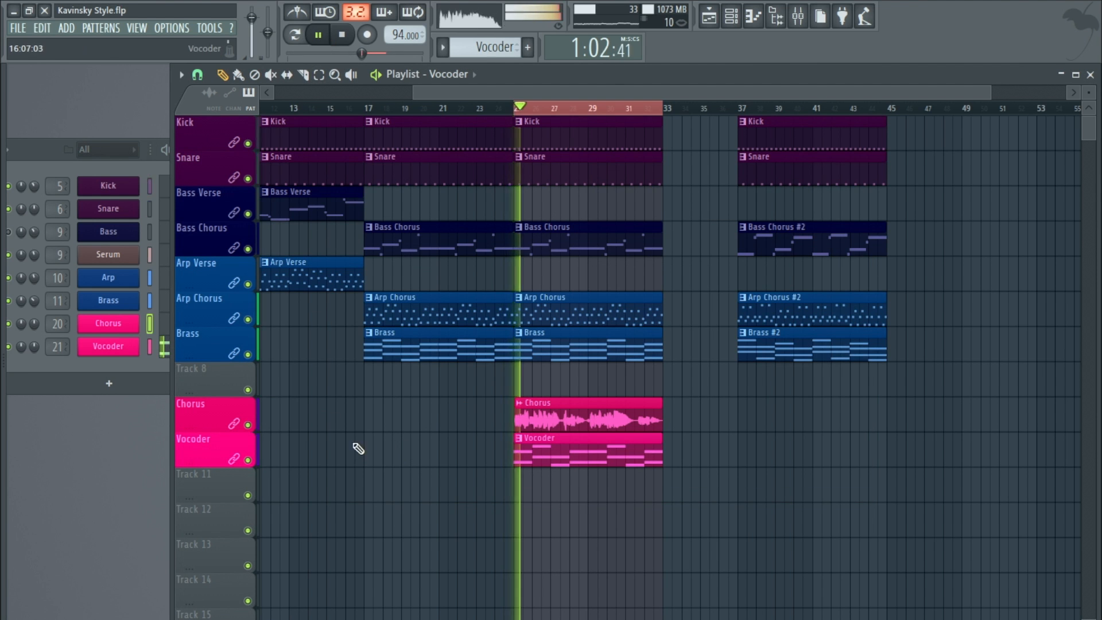
double_click(57, 323)
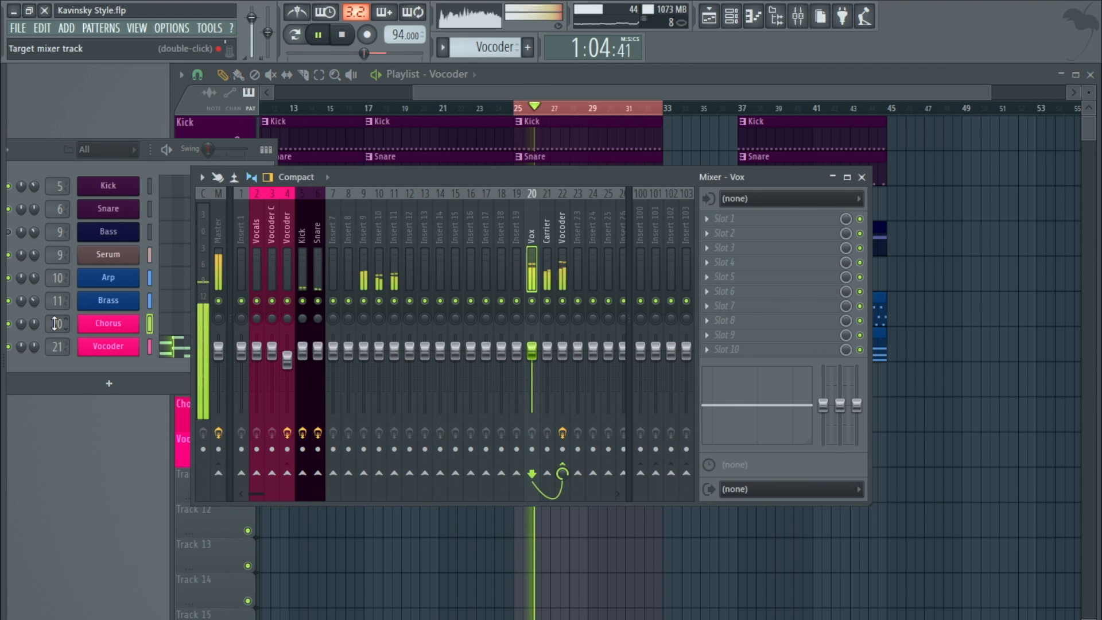
left_click(562, 352)
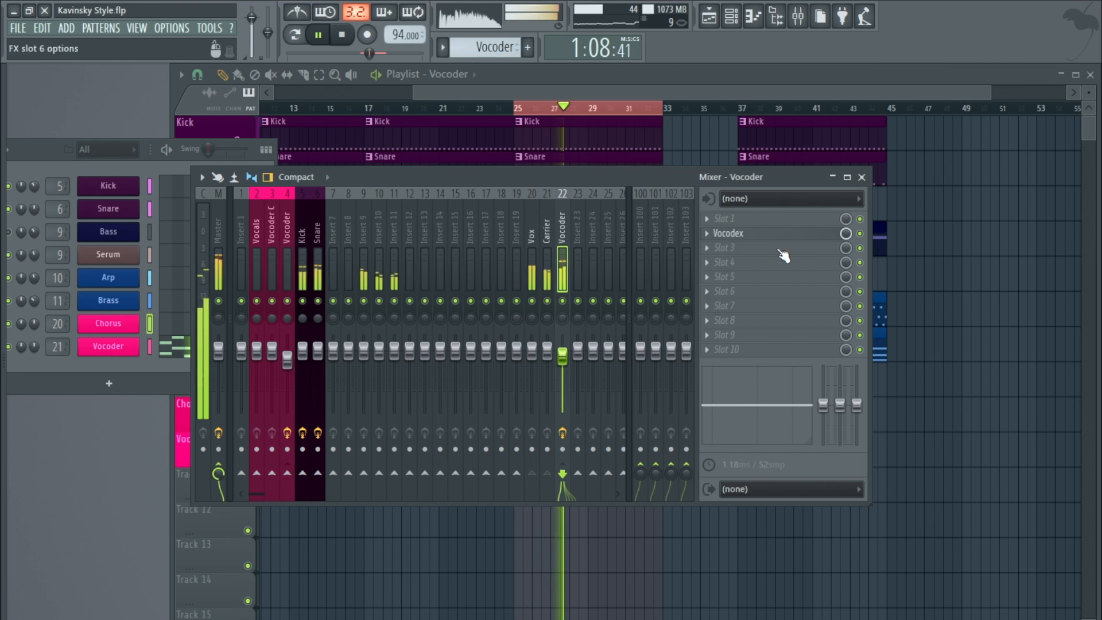
left_click(861, 178)
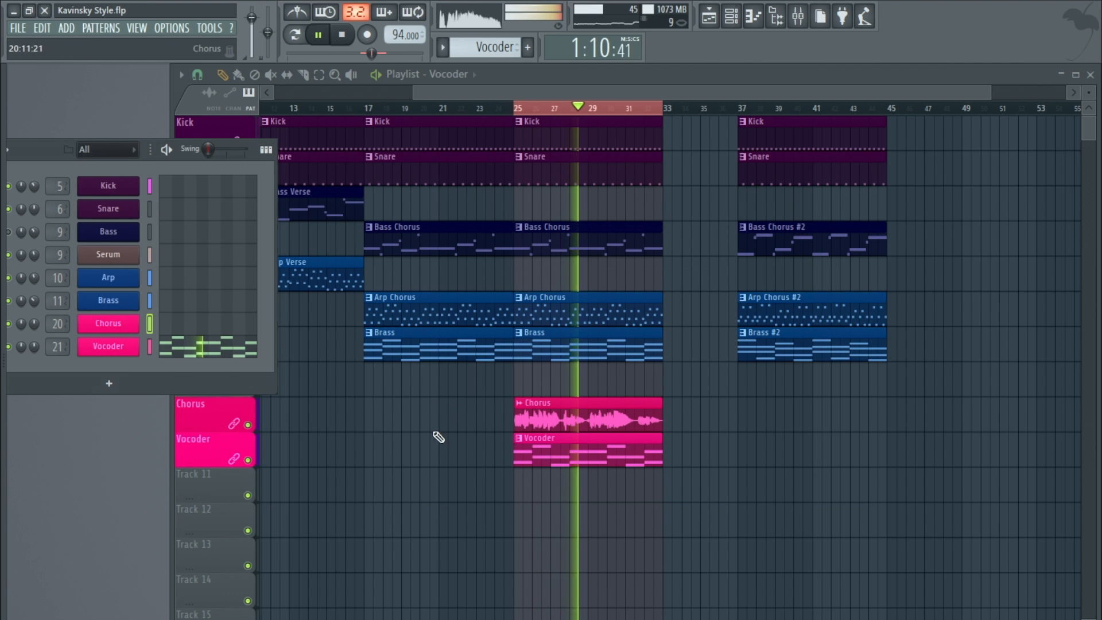
- Solo the Chorus and Vocoder playlist tracks together and stop playback
left_click(240, 437)
right_click(248, 425)
left_click(248, 460)
key("space")
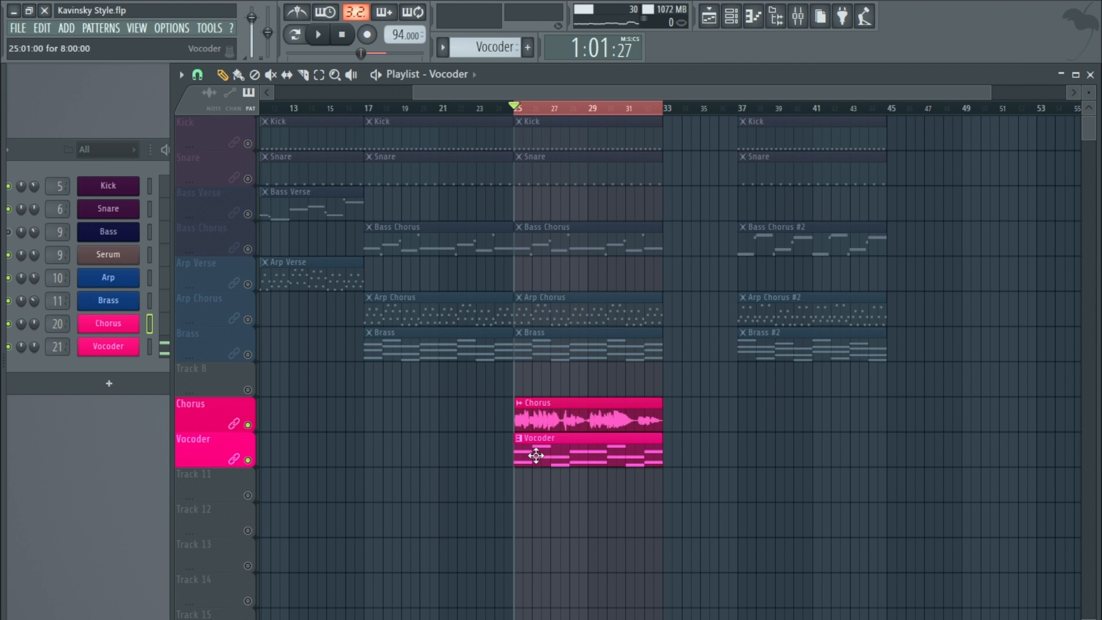
- Move the Chorus and Vocoder clips to bar 37 and set the playback range to bars 37 to 45
left_click_drag(631, 498, 768, 406)
left_click(1003, 287)
scroll(1003, 288, "up", 4)
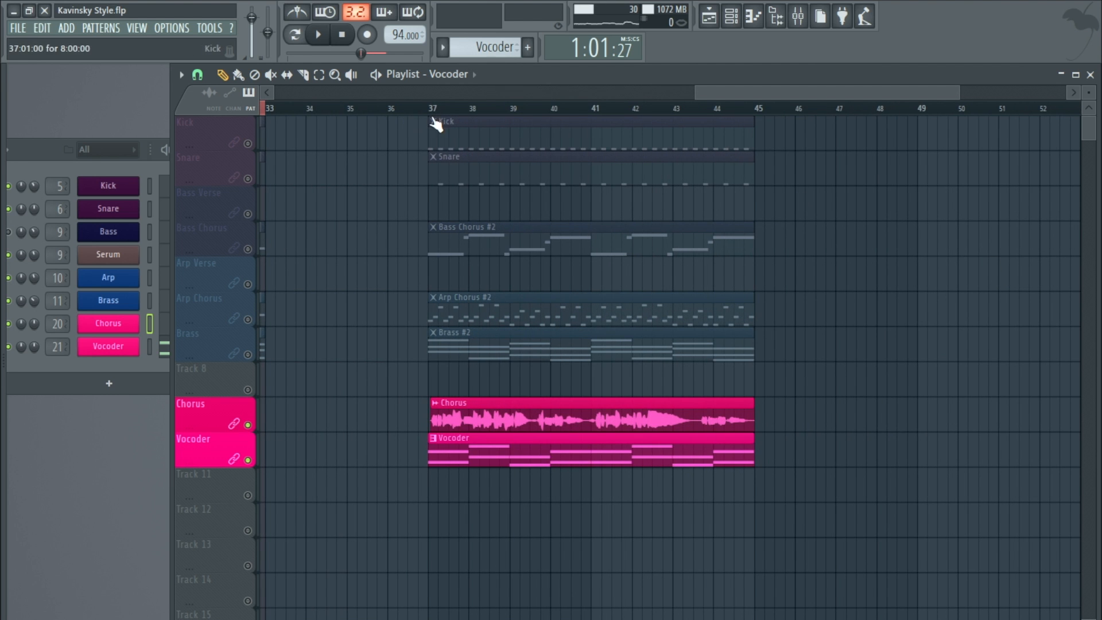
left_click_drag(436, 118, 755, 113)
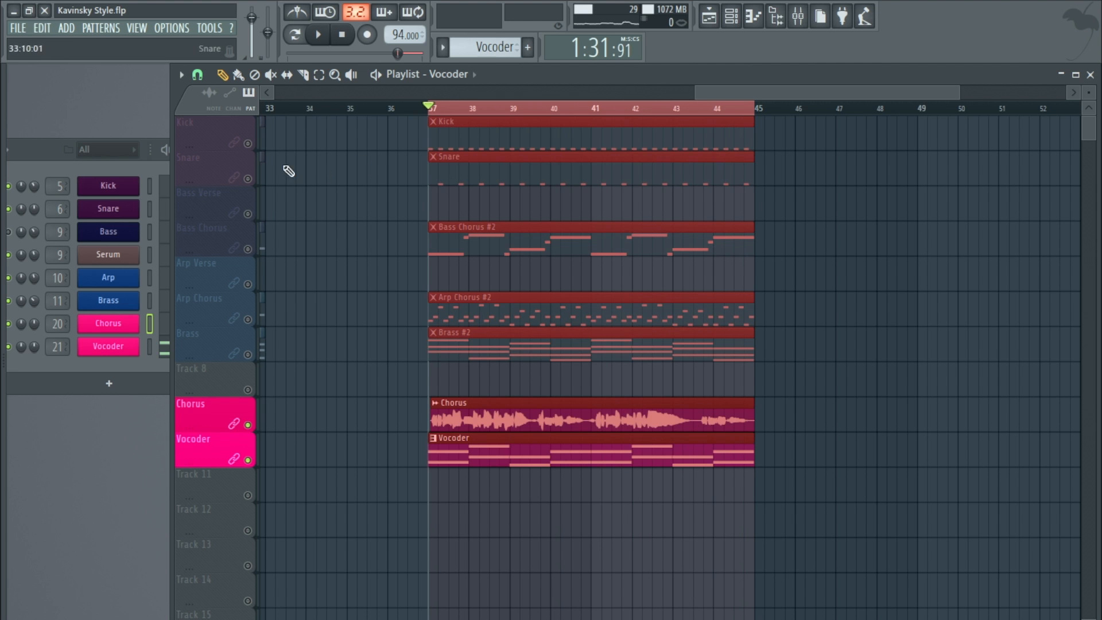
- Re-enable all playlist tracks and listen to the section from bar 37
right_click(249, 144)
right_click(249, 144)
key("space")
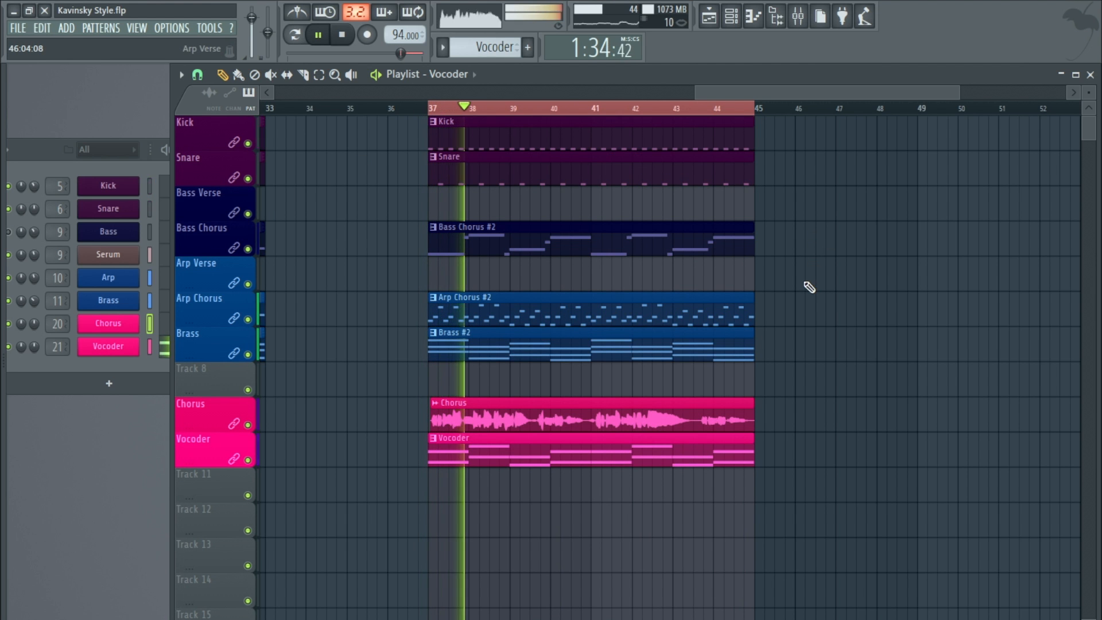
key("space")
- Copy all the chord notes of the Brass #2 pattern
double_click(594, 343)
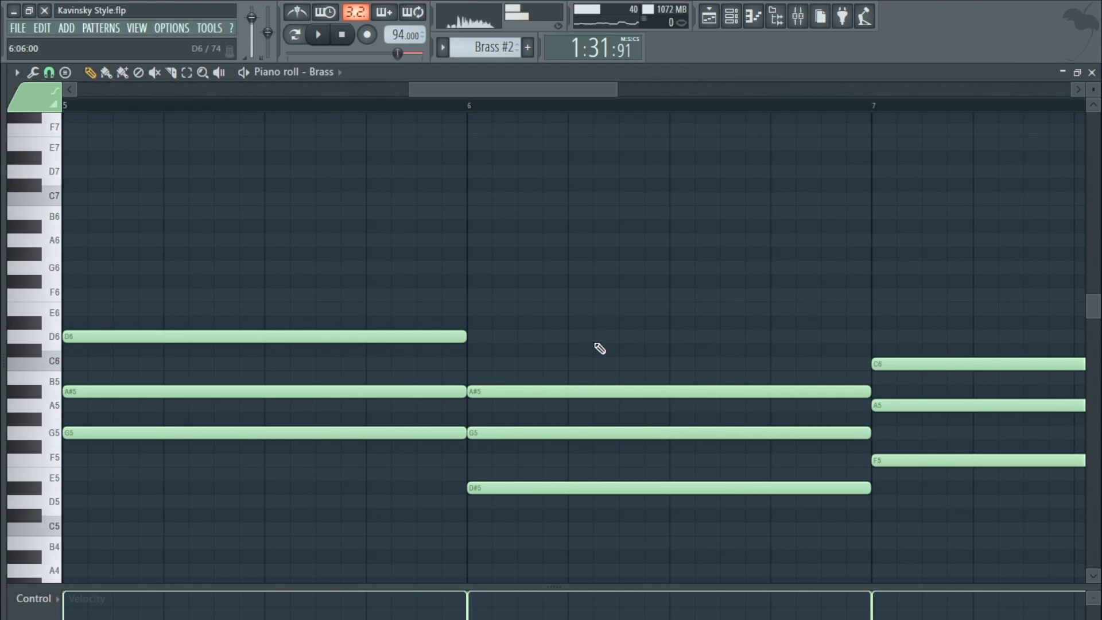
key("ctrl+a")
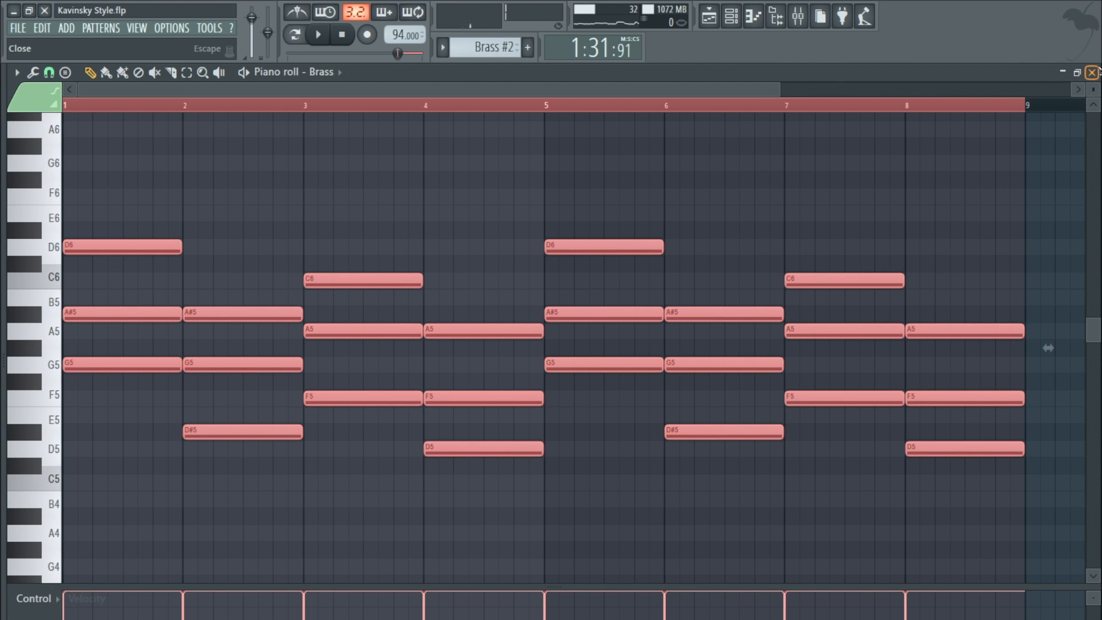
left_click(1092, 72)
- Replace all notes in the Vocoder pattern with the copied Brass #2 chords and play the result
double_click(586, 407)
key("ctrl+a")
key("Delete")
key("ctrl+v")
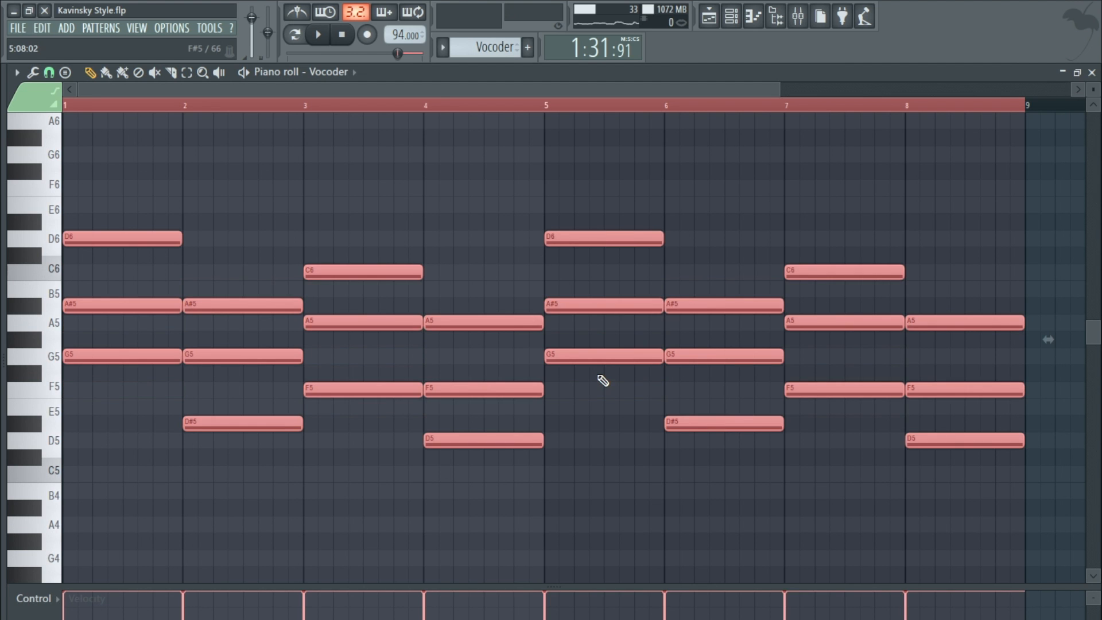
left_click(1091, 72)
left_click(318, 34)
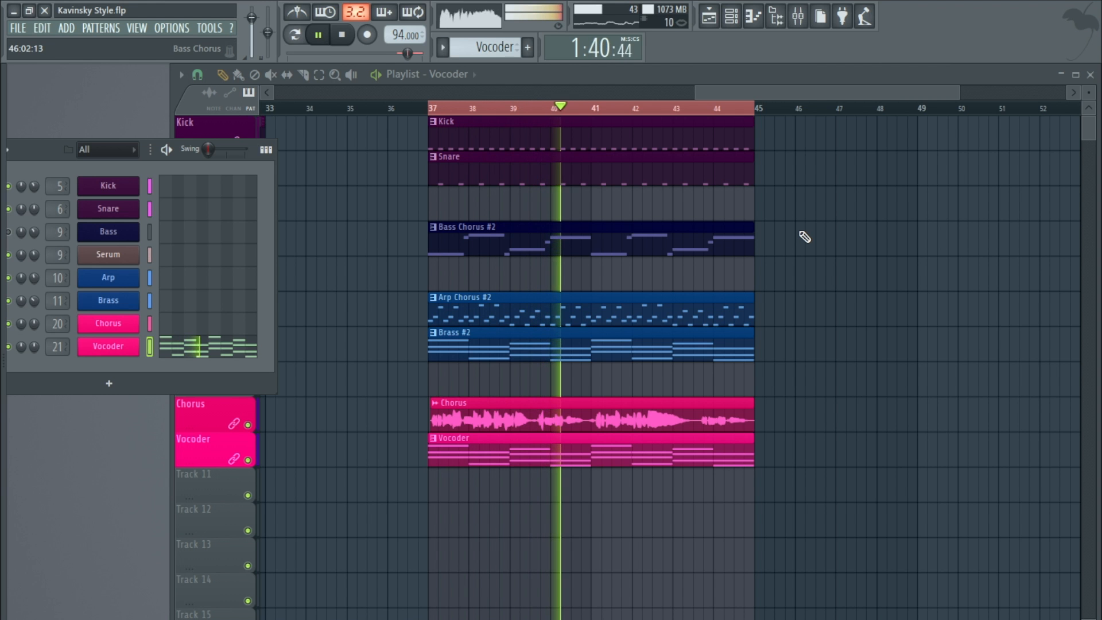
key("space")
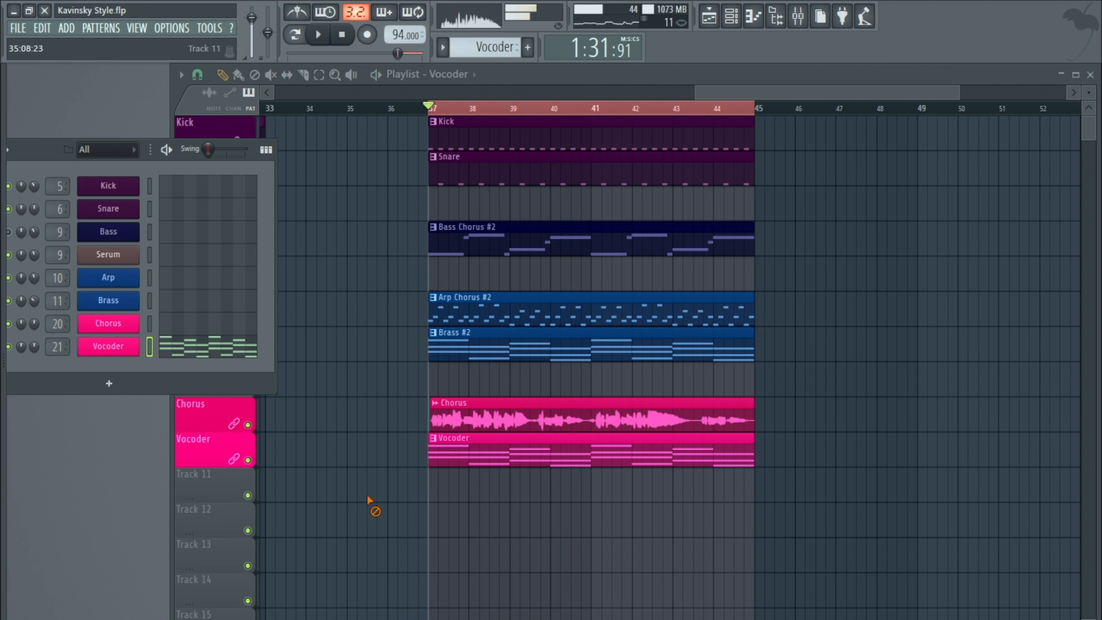
- Replace the first bar's chord in the Vocoder pattern with four rising quarter notes: G5, A#5, C6 and D6
left_click(458, 453)
double_click(457, 454)
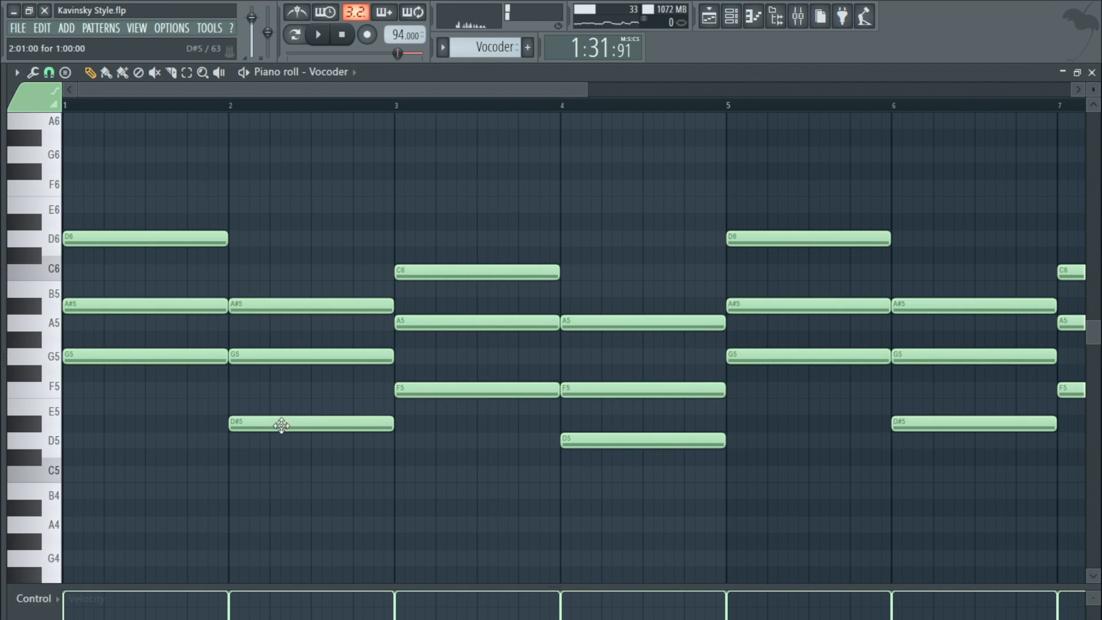
right_click(72, 356)
left_click(72, 356)
right_click(88, 308)
left_click(87, 308)
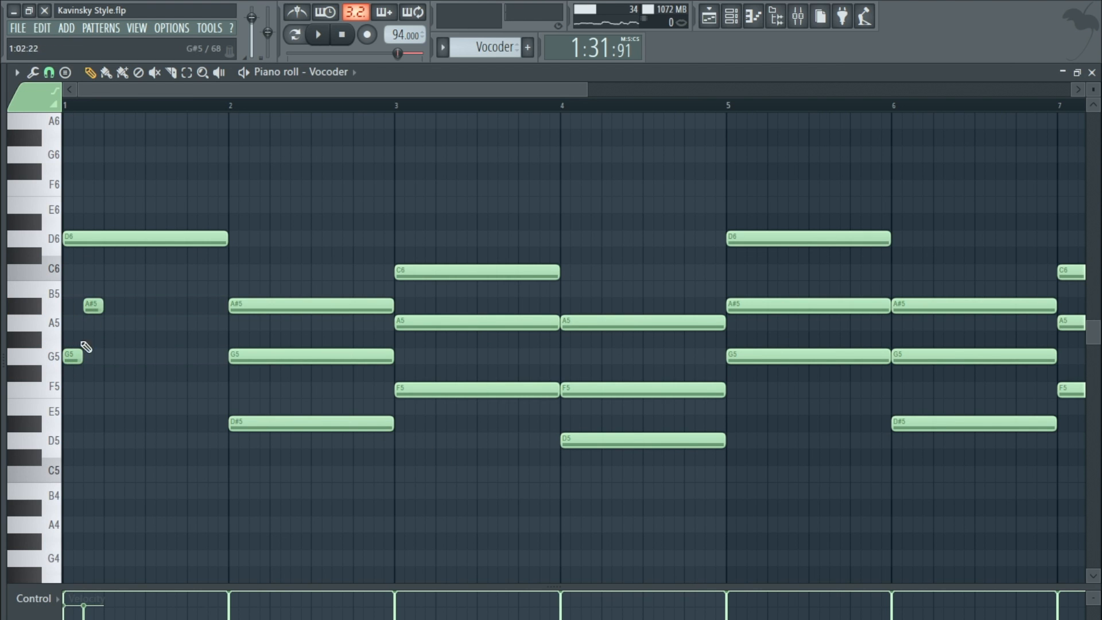
right_click(93, 305)
left_click(107, 307)
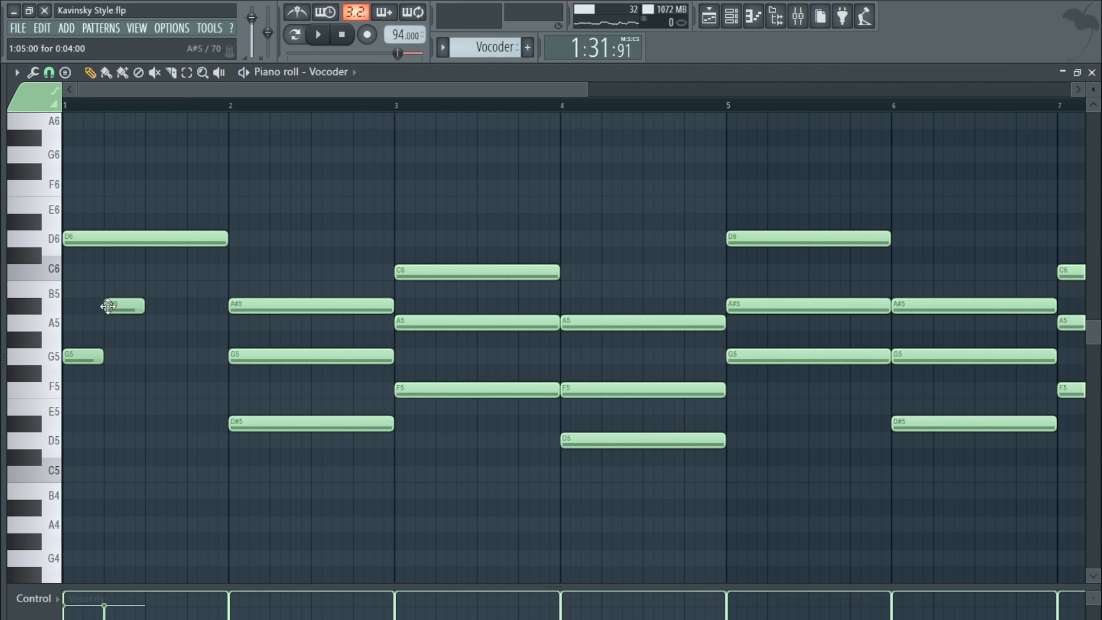
left_click(155, 272)
right_click(189, 239)
left_click(195, 239)
- Clear the chords from bars 2 to 4 of the Vocoder pattern and repeat the rising four-note figure through bar 4
right_click(291, 306)
right_click(476, 322)
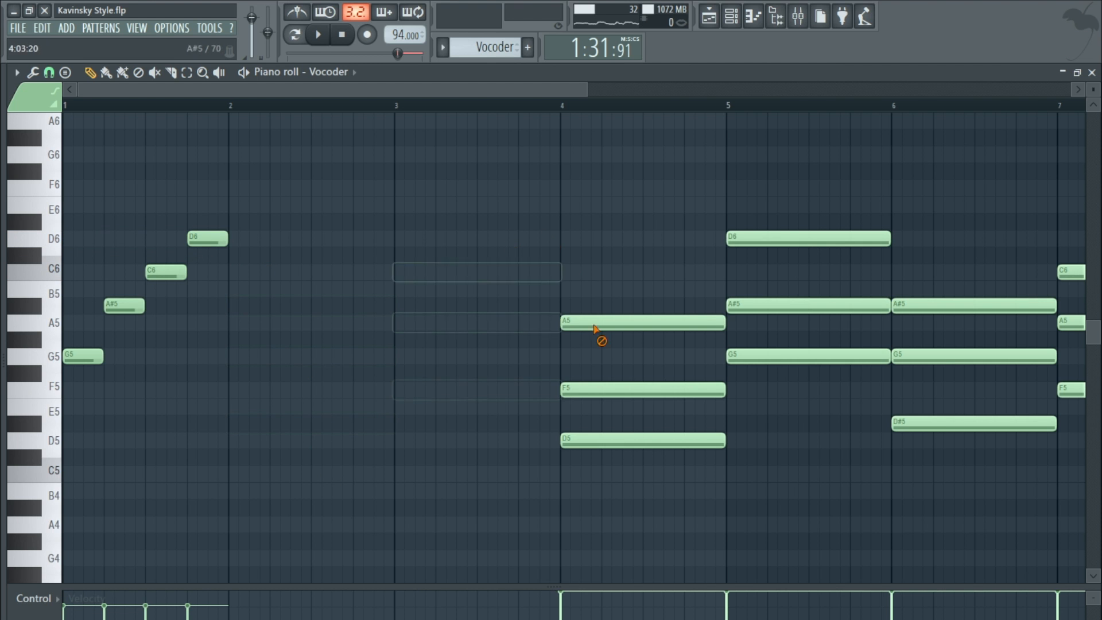
right_click(597, 322)
key("ctrl+a")
mouse_move(82, 354)
left_mouse_down()
mouse_move(246, 347)
mouse_move(177, 361)
mouse_move(416, 356)
left_mouse_up()
key("ctrl+a")
scroll(494, 396, "down", 5)
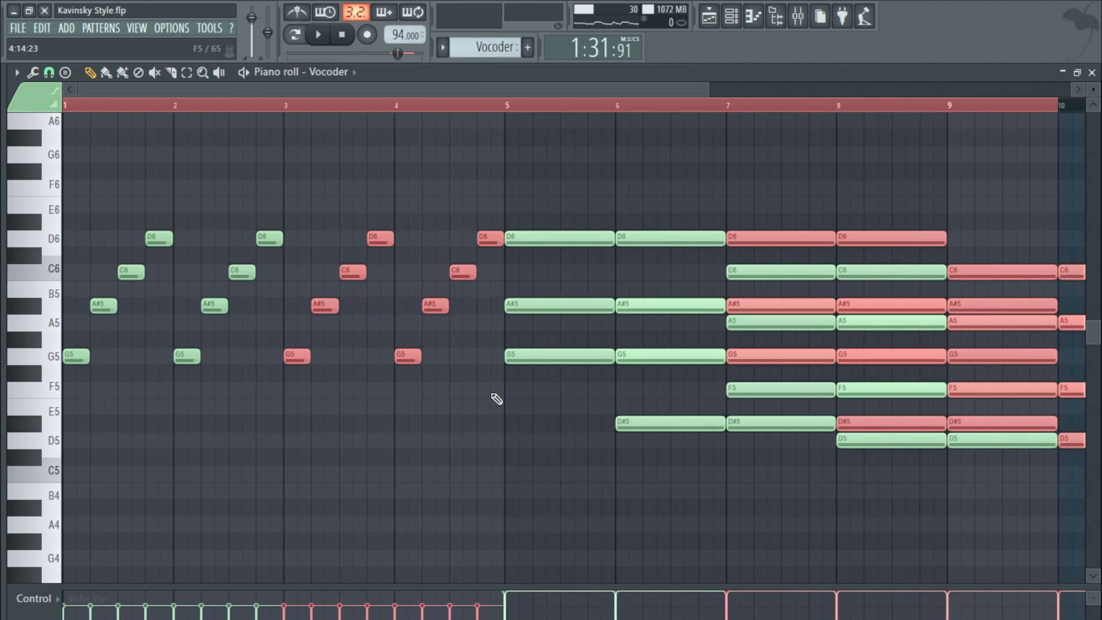
- Delete all the leftover chords from bar 5 onward in the Vocoder pattern and return to the playlist
left_click_drag(920, 517, 460, 182)
key("Delete")
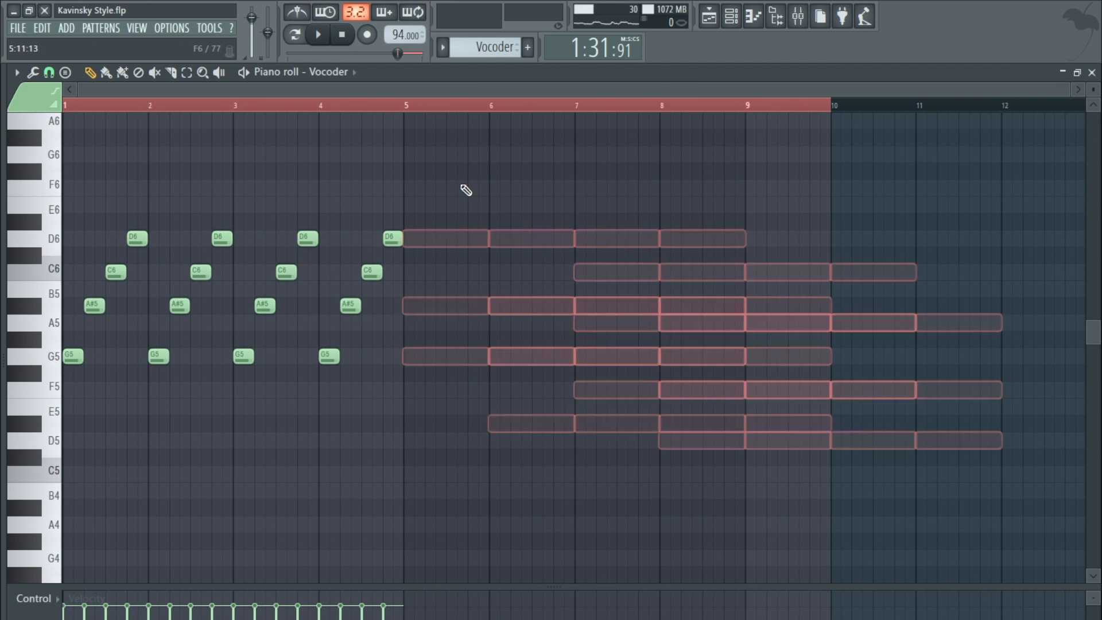
left_click(1091, 73)
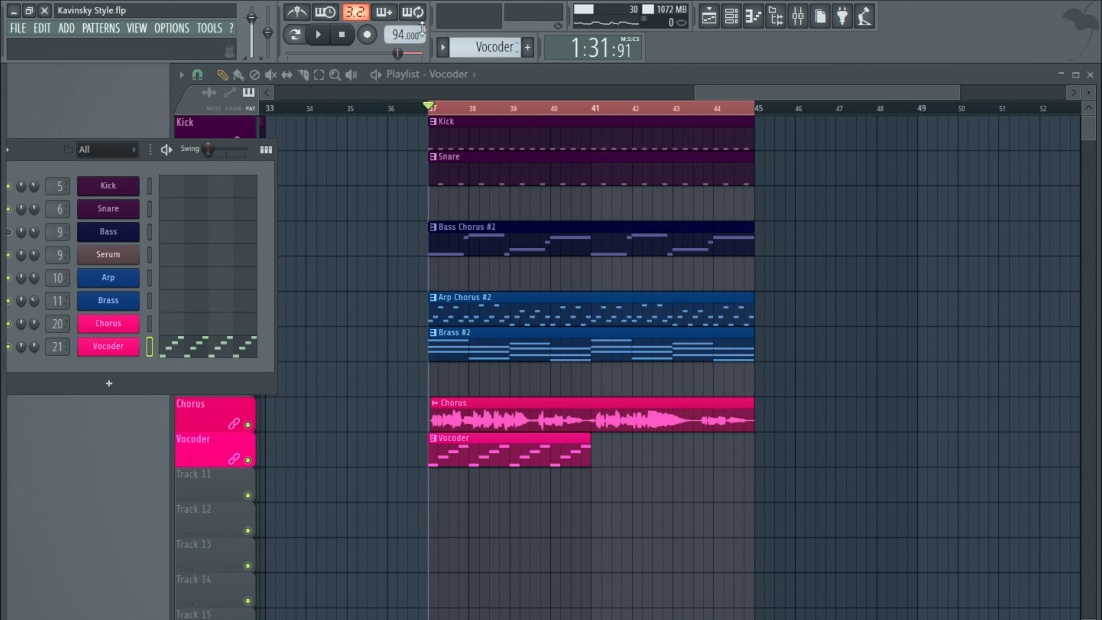
- Play the section from bar 37 and listen to the Chorus and Vocoder tracks on their own
left_click(319, 35)
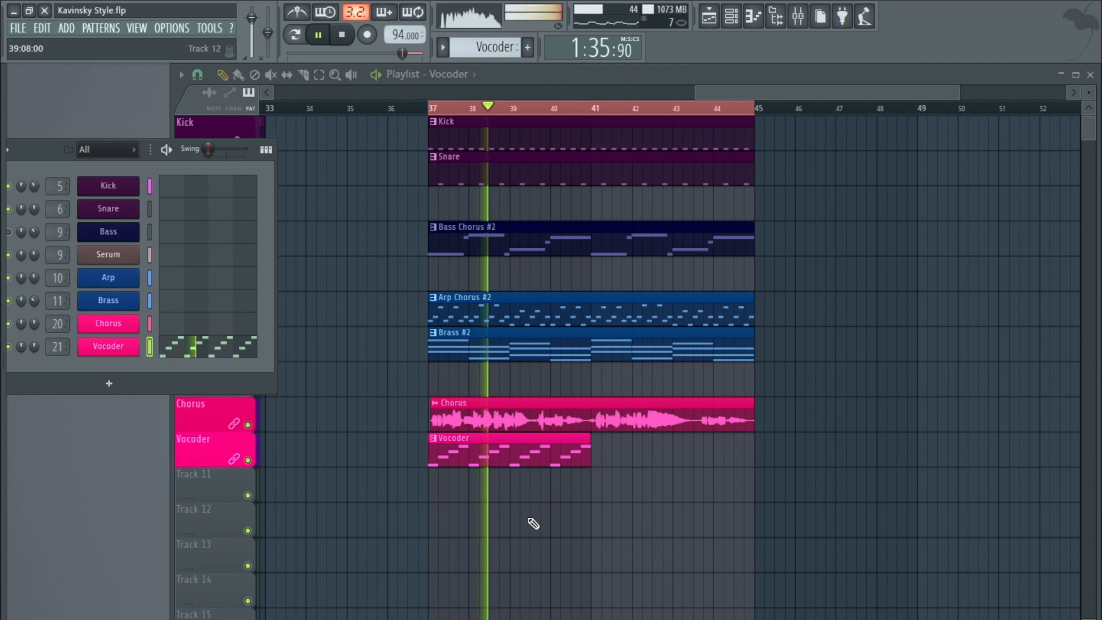
right_click(248, 425)
left_click(248, 459)
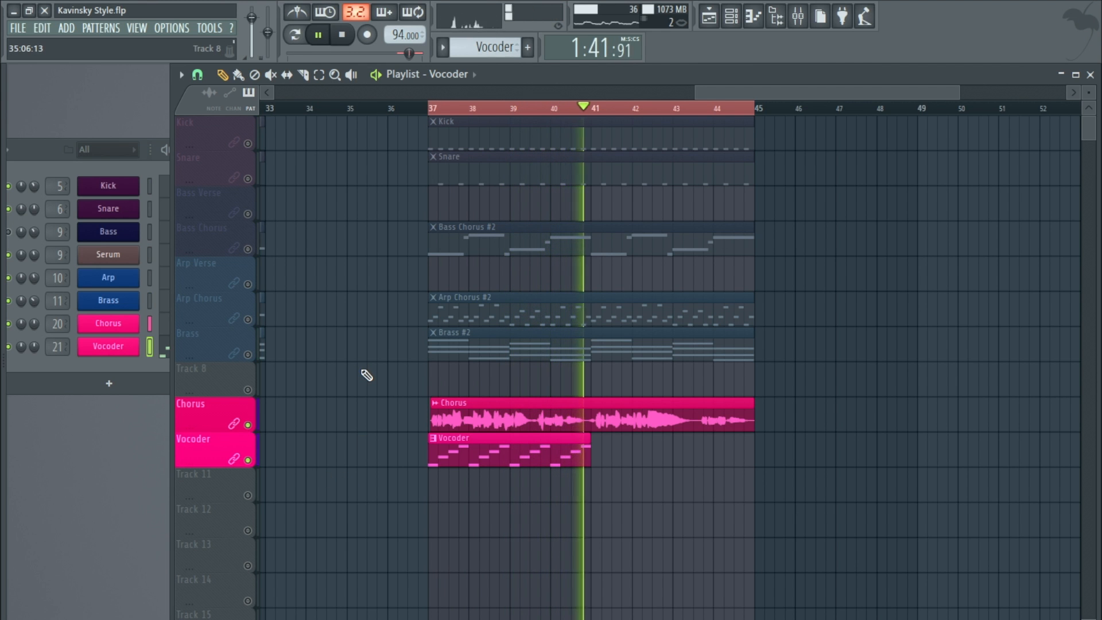
key("space")
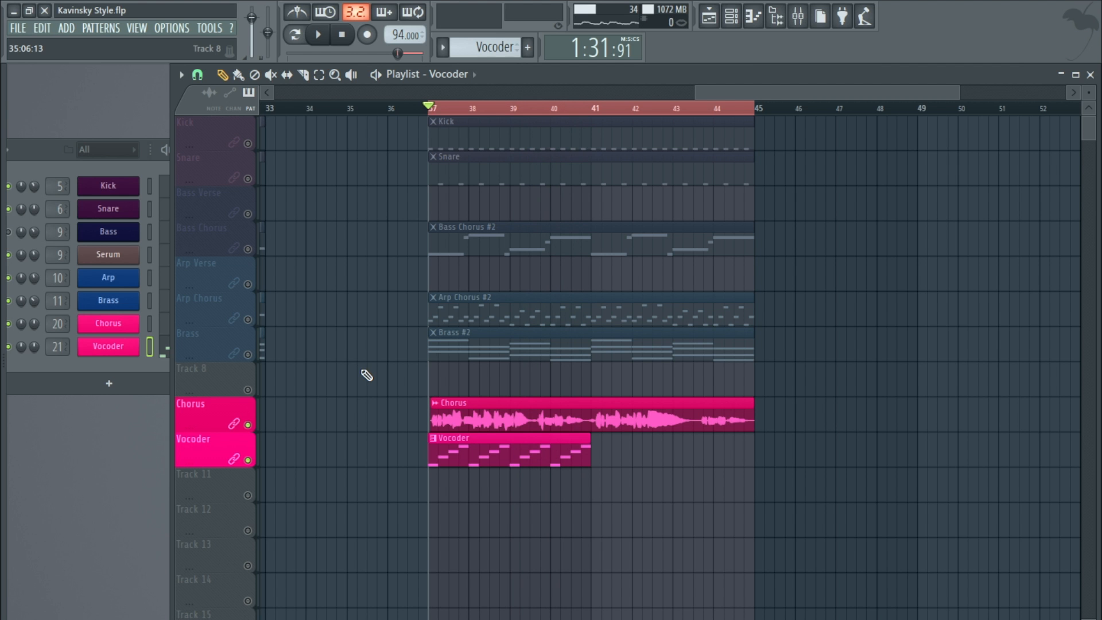
- Delete the Chorus and Vocoder clips at bar 37 and re-enable all playlist tracks
scroll(425, 434, "down", 3)
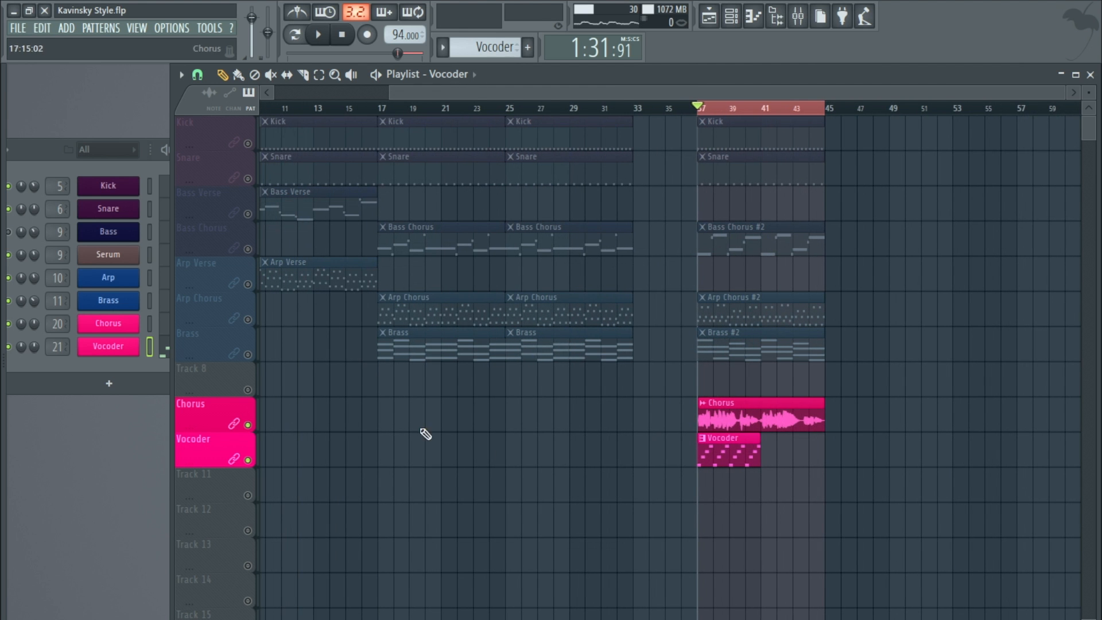
right_click(732, 421)
right_click(723, 451)
scroll(506, 427, "down", 2)
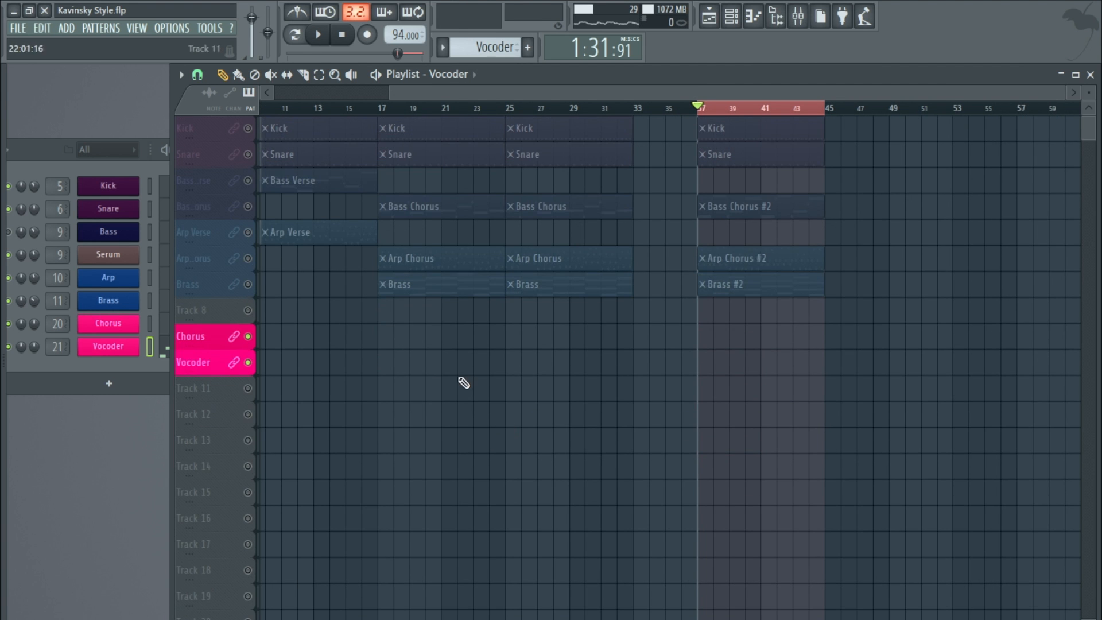
scroll(464, 383, "up", 2)
left_click(247, 148)
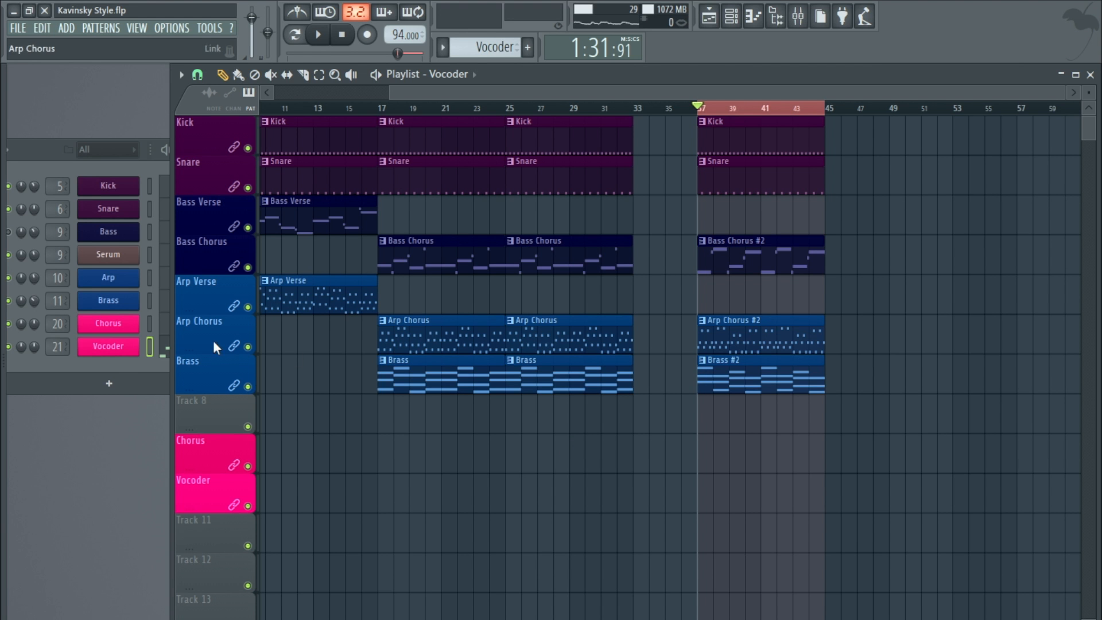
- Route the Vocoder channel to mixer track 24 and delete all notes in its pattern
left_click(109, 346)
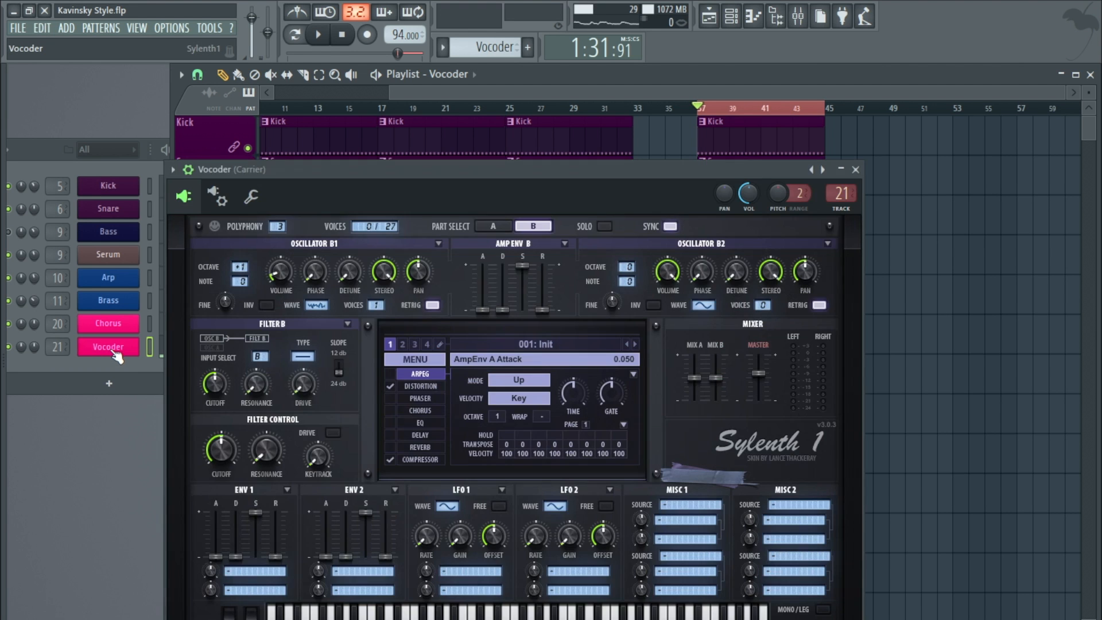
left_click_drag(51, 352, 50, 346)
right_click(108, 348)
left_click(171, 343)
key("ctrl+a")
key("Delete")
- Draw four consecutive one-bar notes in the Vocoder pattern: A5, G5, A5 and C6
left_click_drag(78, 328, 179, 325)
left_click(186, 356)
left_click(317, 323)
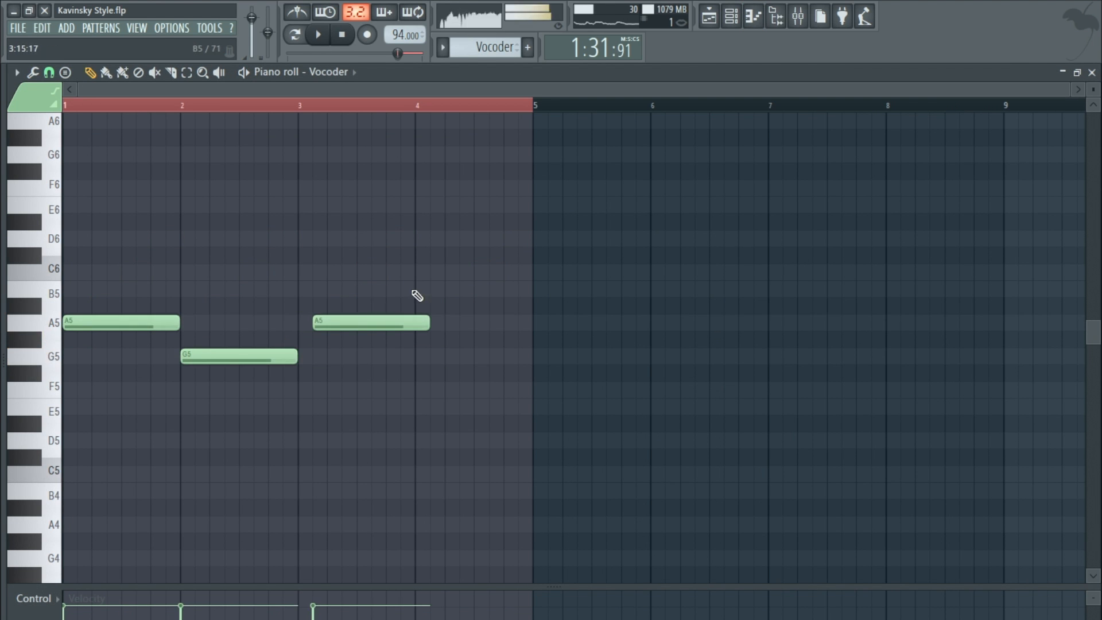
left_click(421, 272)
left_click_drag(381, 321, 367, 321)
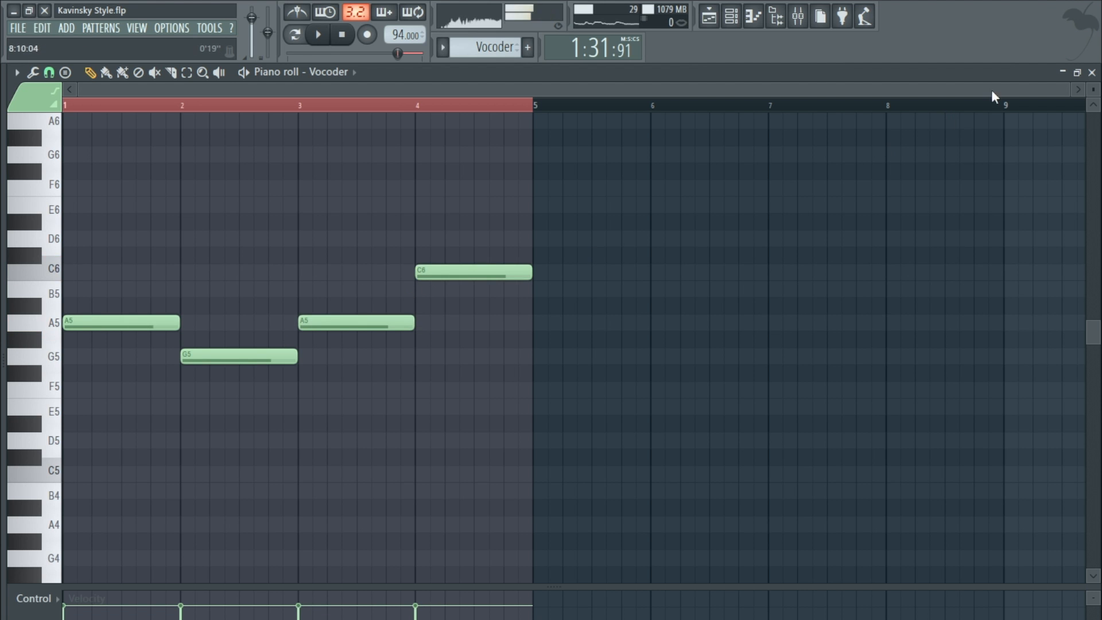
left_click(1091, 72)
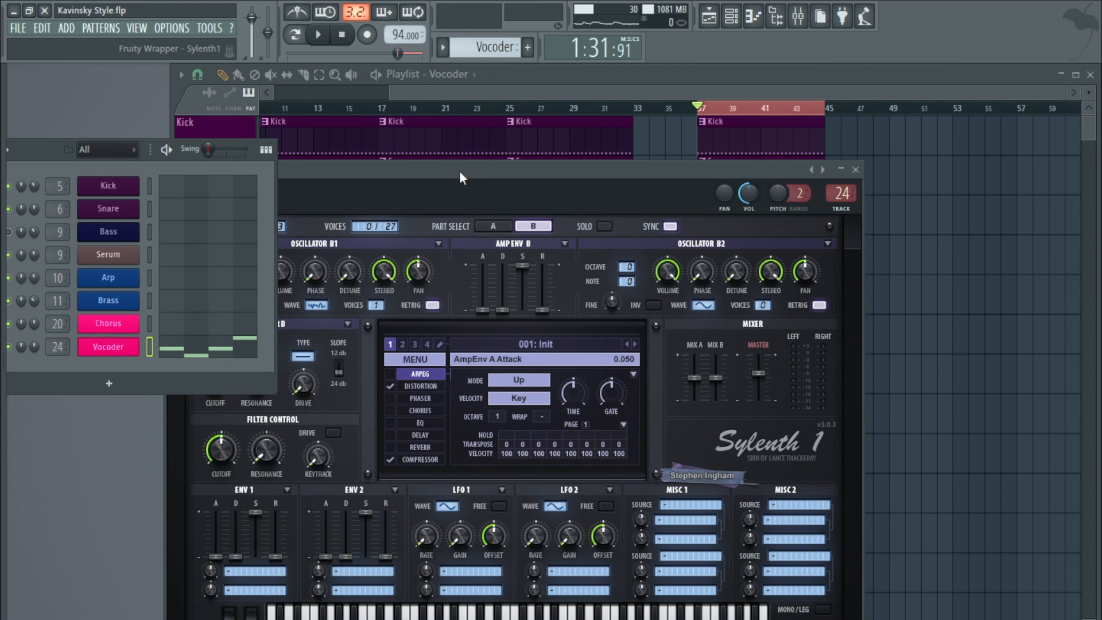
- Switch playback from song to pattern mode and play the Vocoder pattern
left_click_drag(459, 171, 480, 170)
left_click(320, 38)
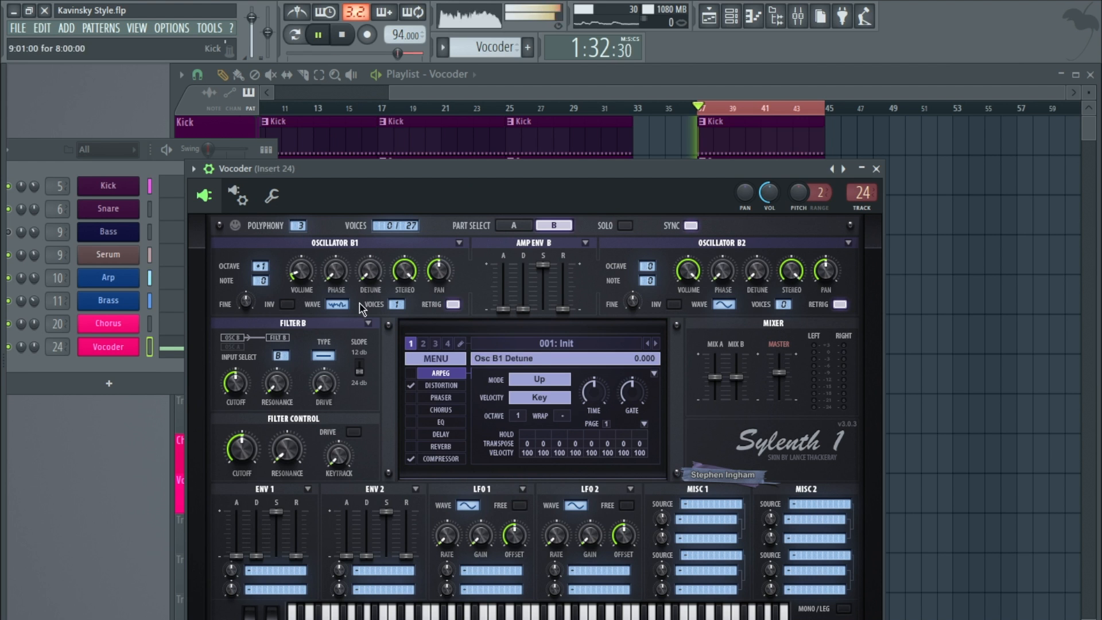
key("space")
left_click(295, 35)
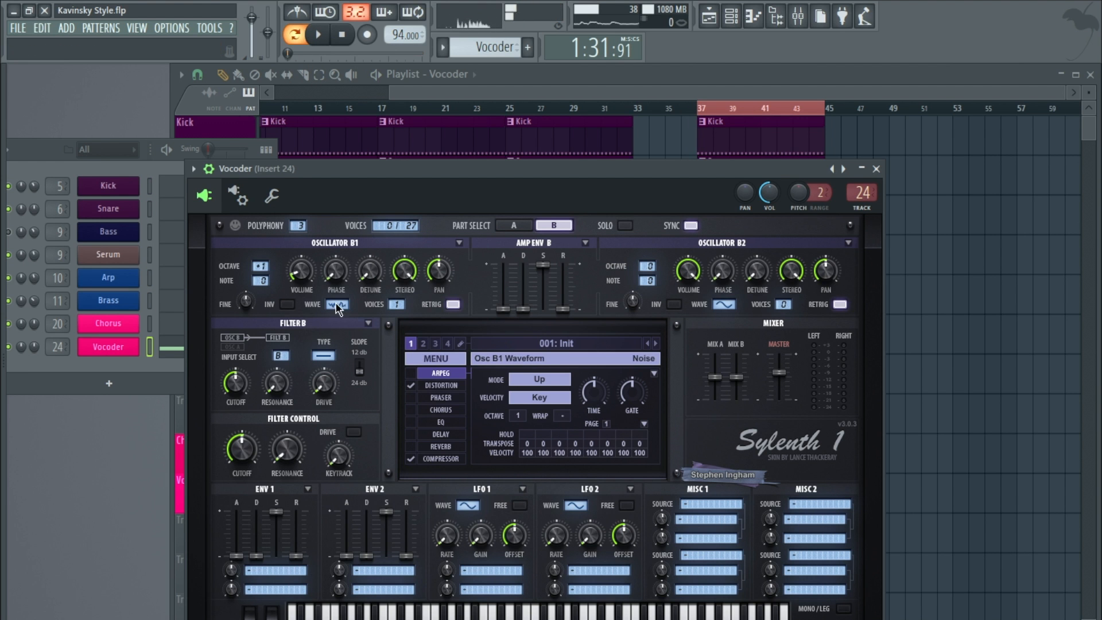
left_click(322, 38)
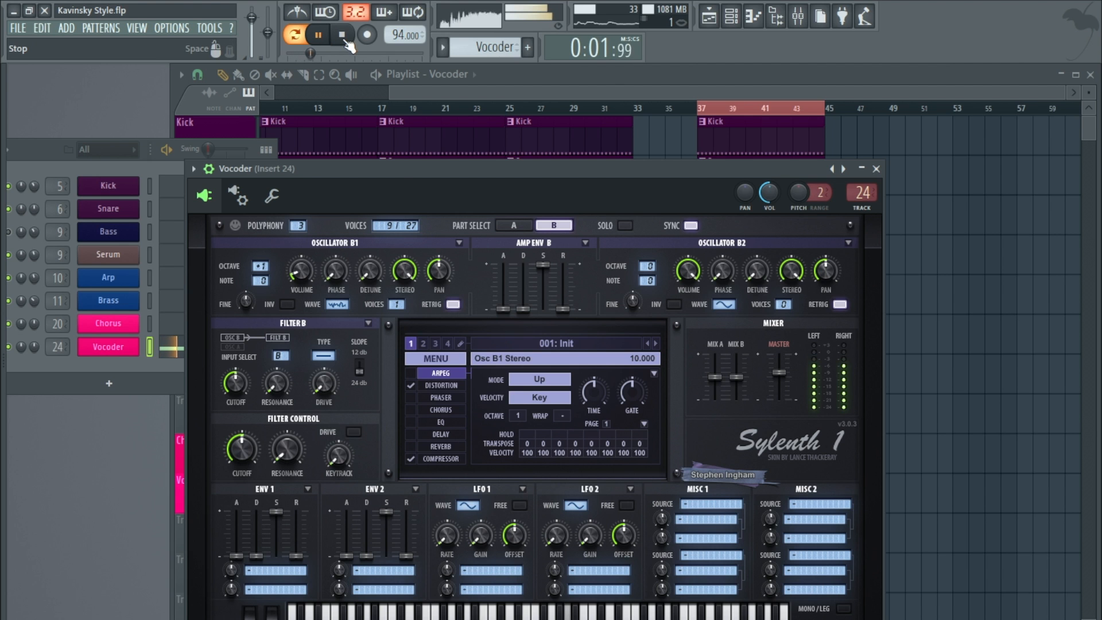
- View the part A oscillator settings of the Vocoder's Sylenth1 synth, then close it and stop playback
left_click(513, 225)
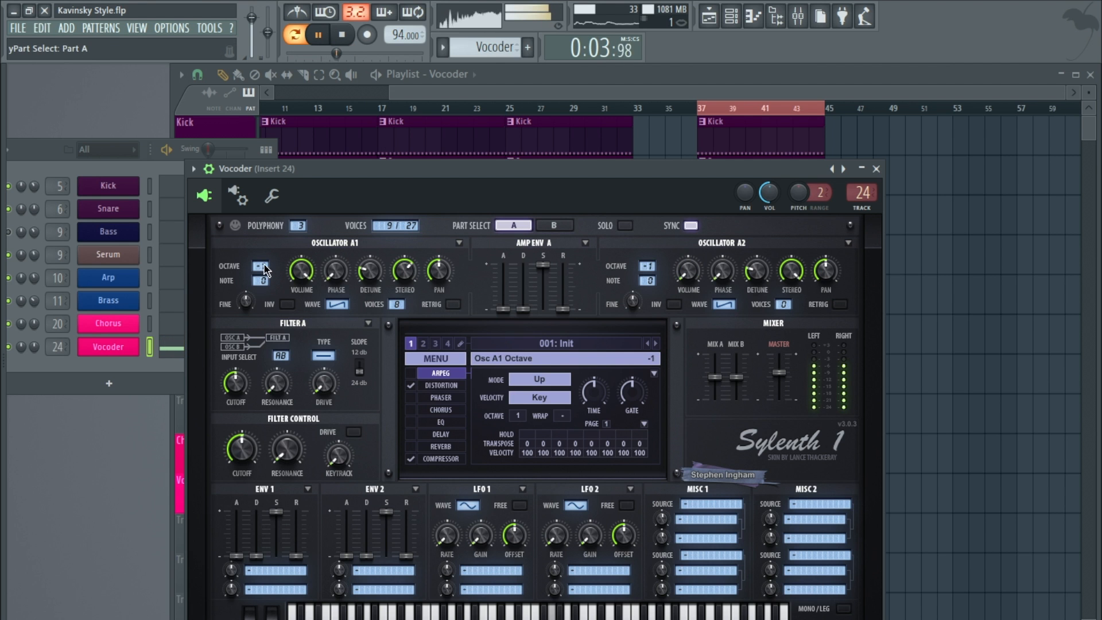
left_click(875, 168)
key("space")
- Try placing a Vocoder pattern clip at bar 17 on the Chorus track
right_click(663, 444)
scroll(602, 424, "down", 2)
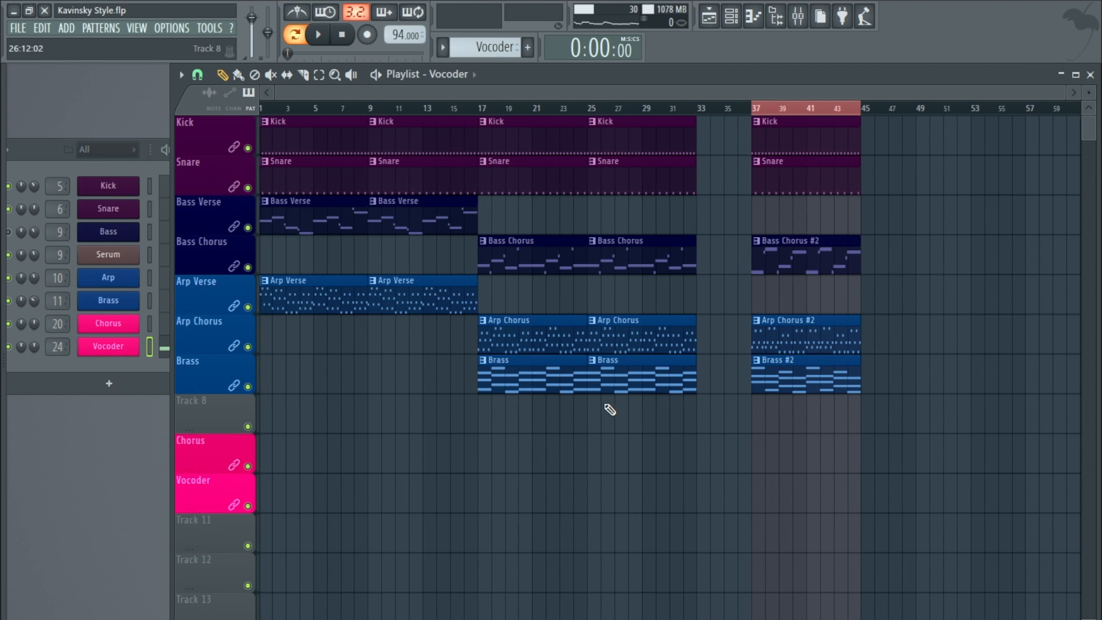
left_click(483, 445)
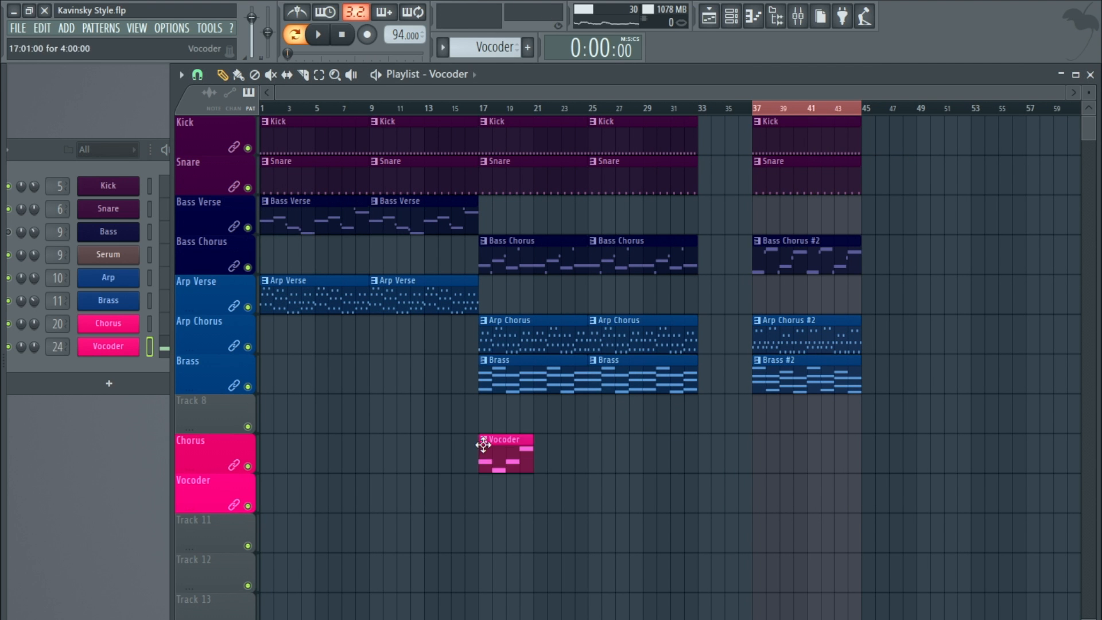
right_click(508, 460)
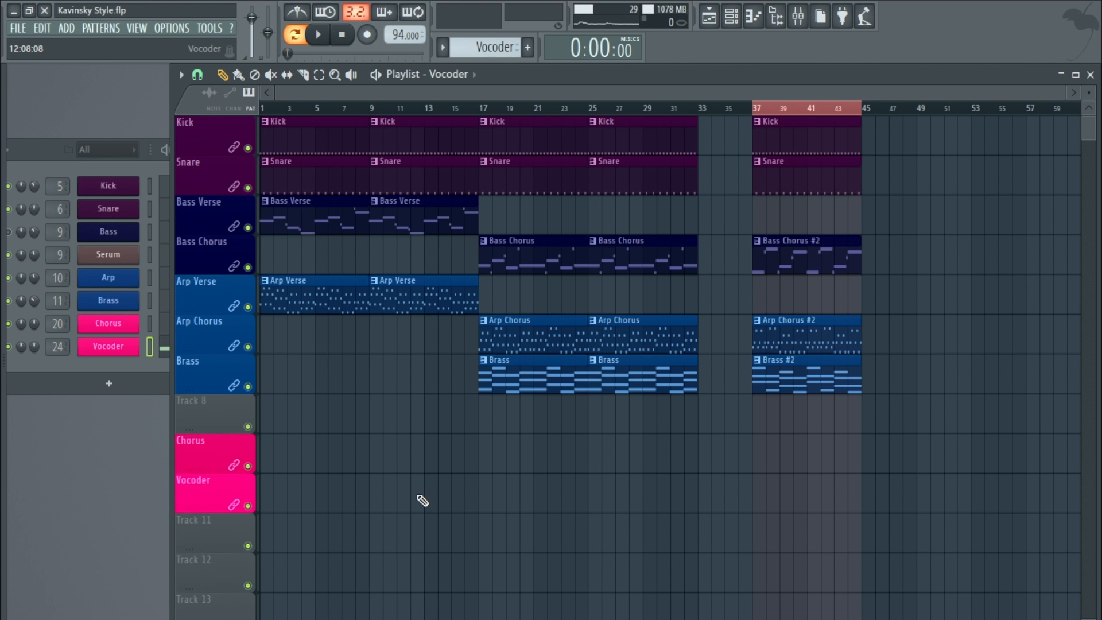
- Select the Arp Verse pattern, solo the Arp Verse track and listen to it
left_click(438, 303)
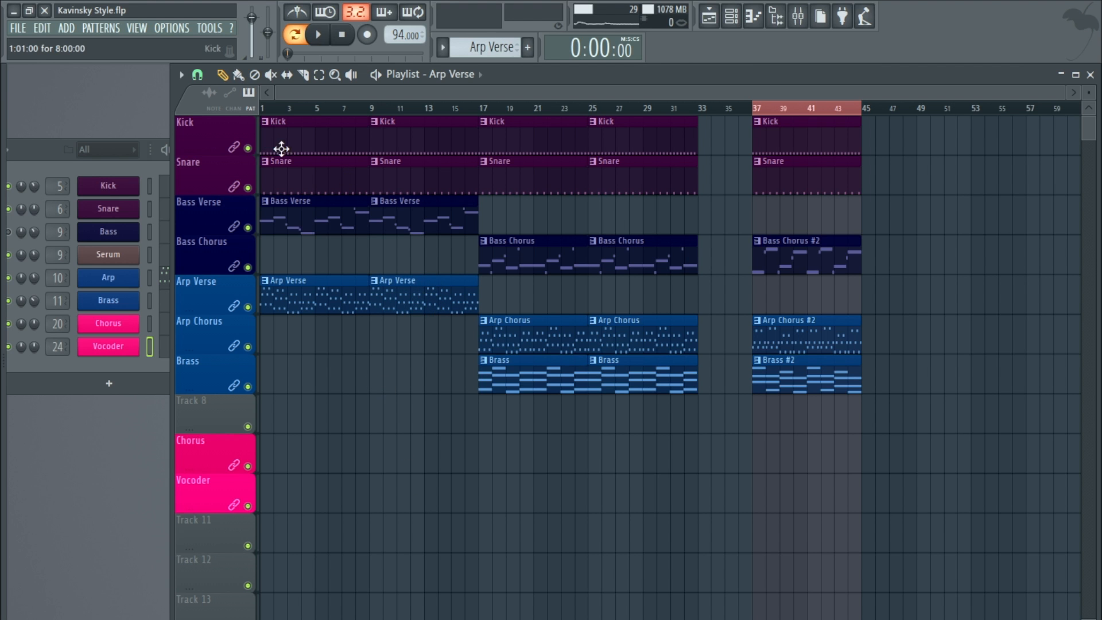
left_click(318, 35)
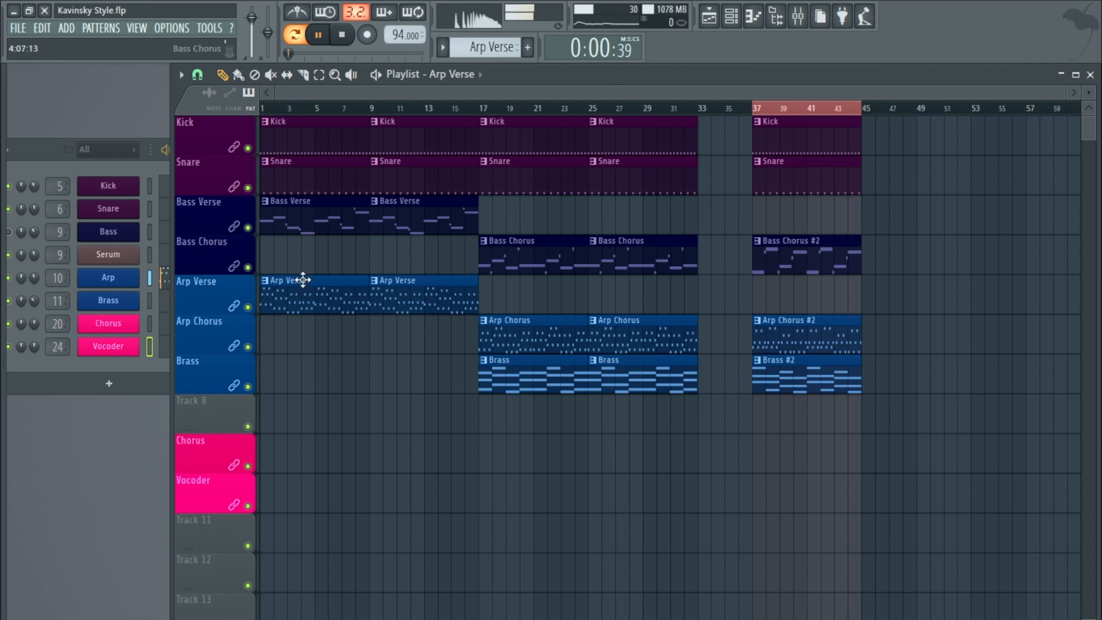
right_click(249, 307)
double_click(574, 76)
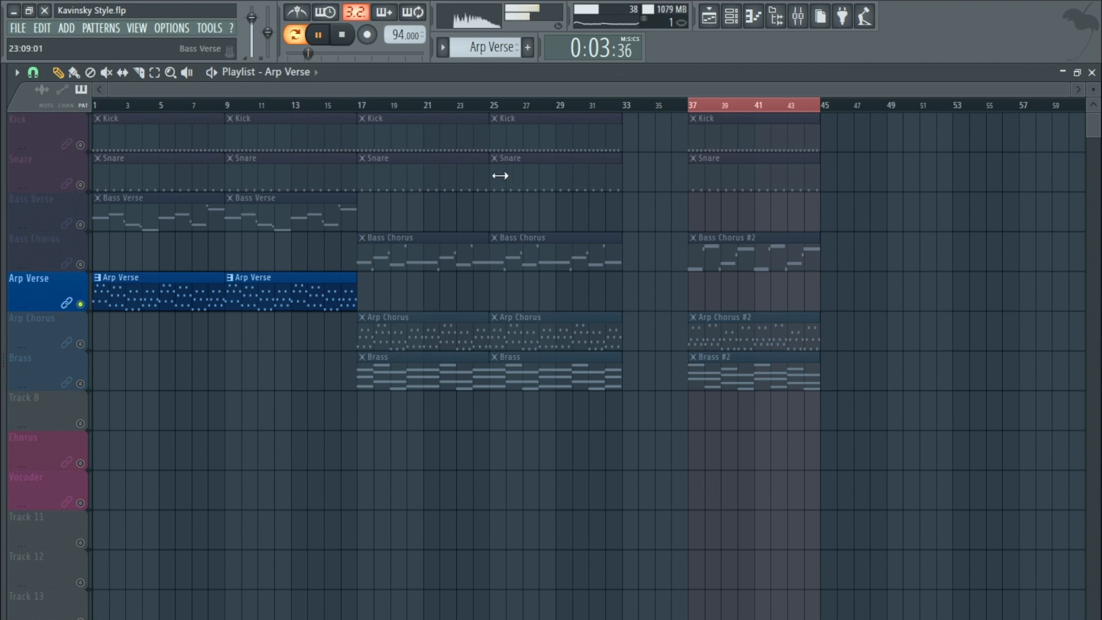
double_click(657, 75)
key("space")
- Open the Arp channel's Spire synth alongside the mixer and play the Arp Verse pattern
double_click(57, 278)
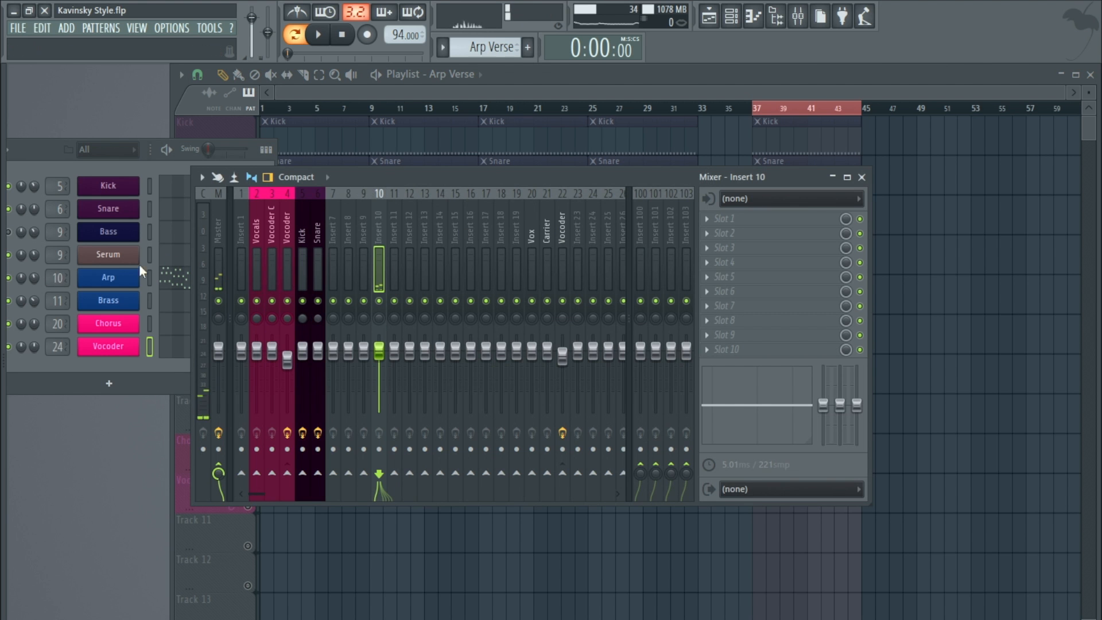
left_click(119, 278)
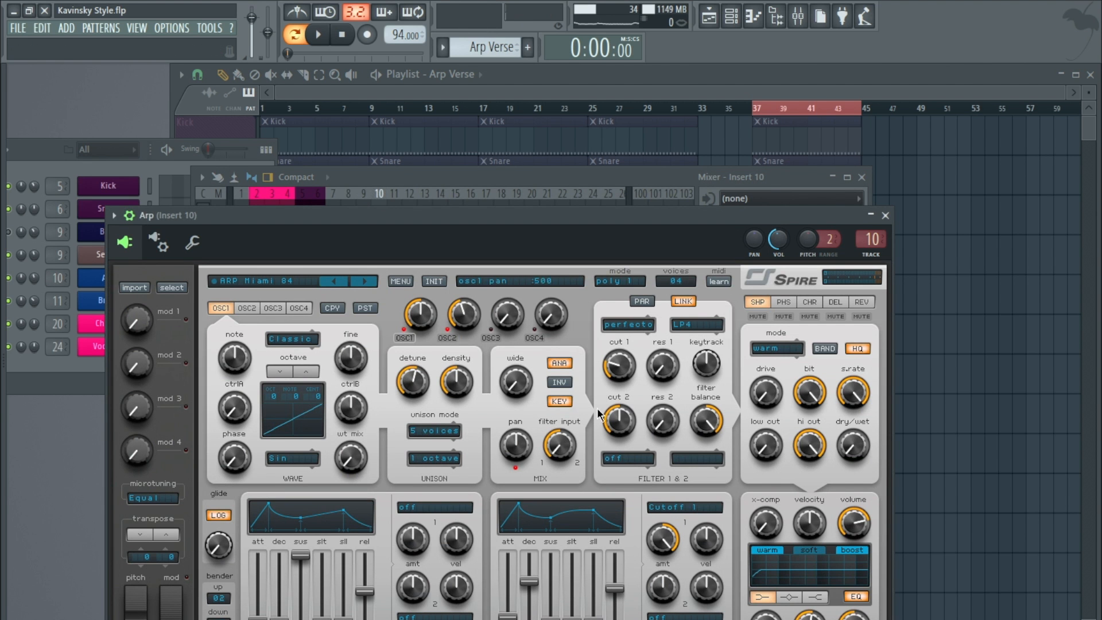
key("space")
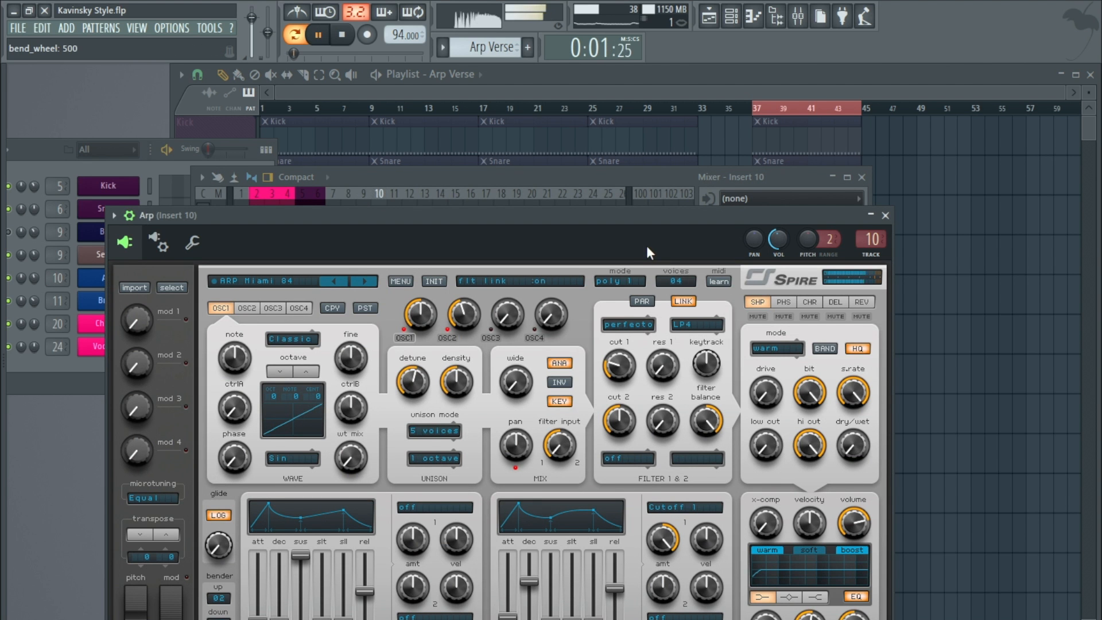
key("space")
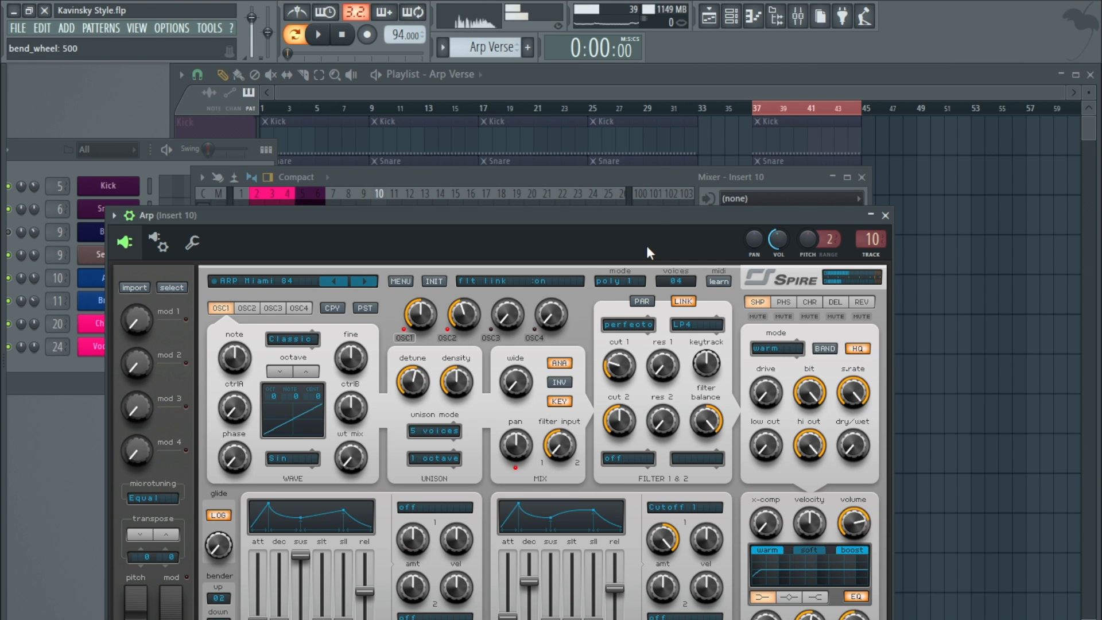
- Examine the delay and reverb settings of the Arp's Spire preset, listen again and close the synth
left_click_drag(654, 226, 664, 129)
left_click(850, 206)
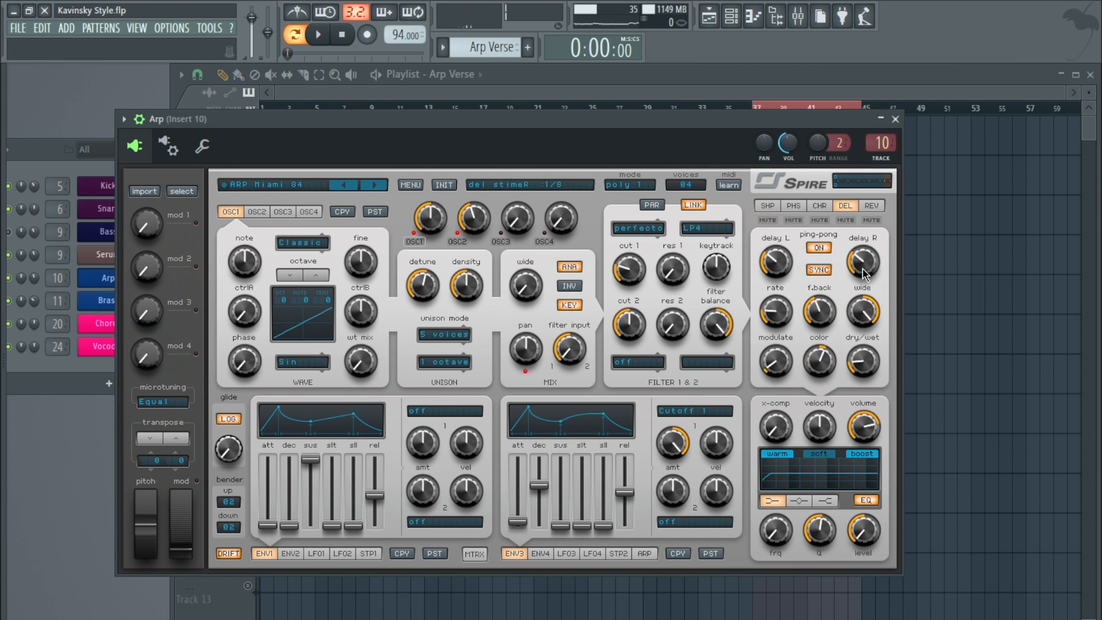
left_click(872, 207)
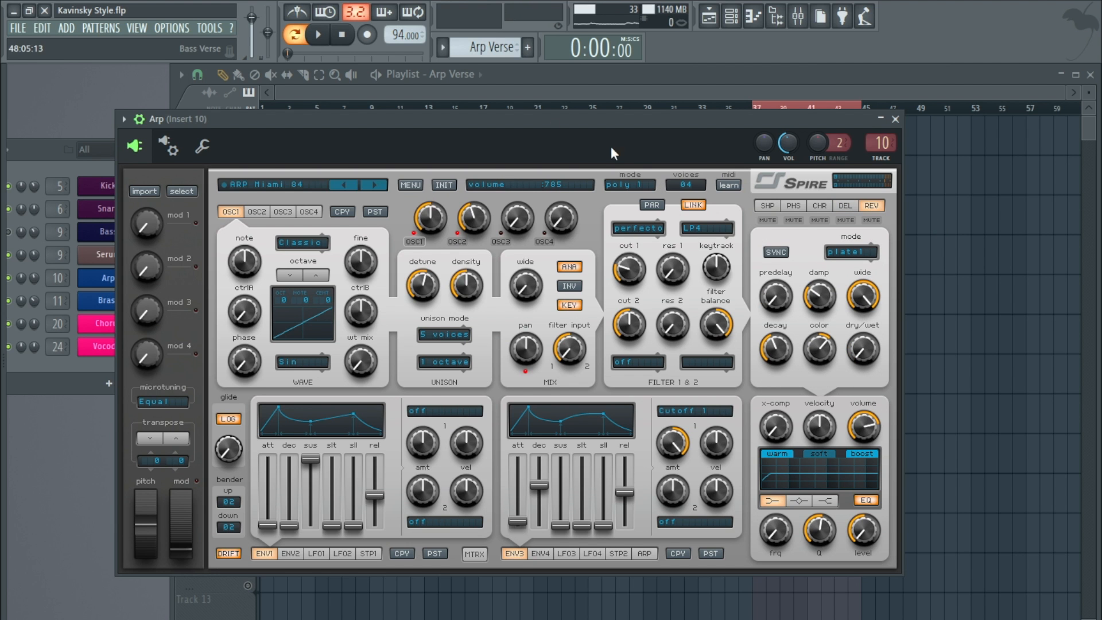
key("space")
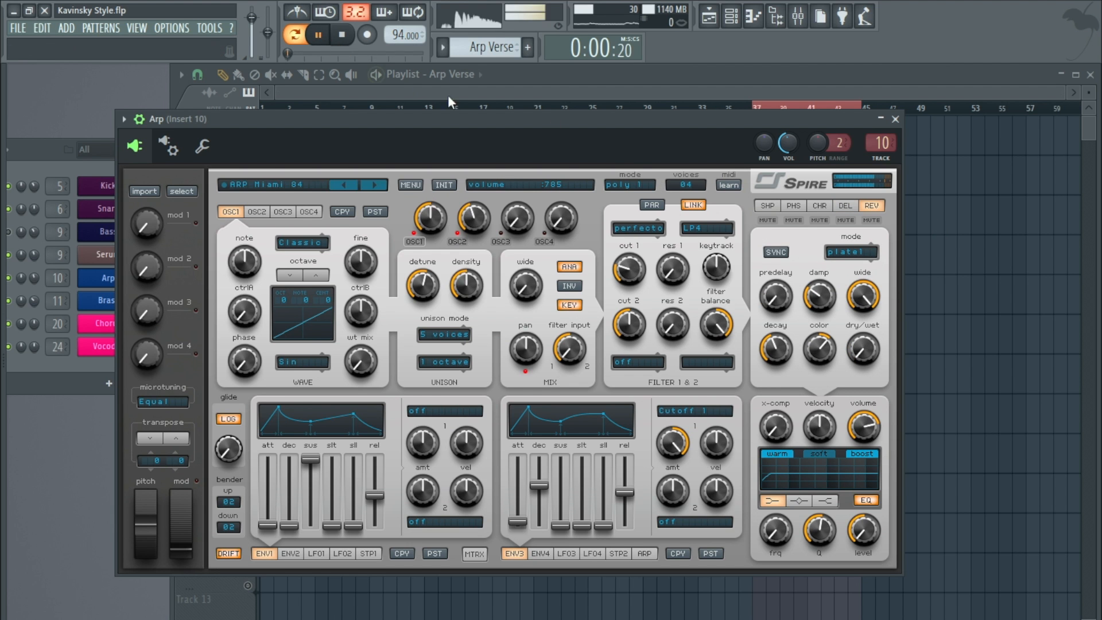
left_click(895, 119)
key("space")
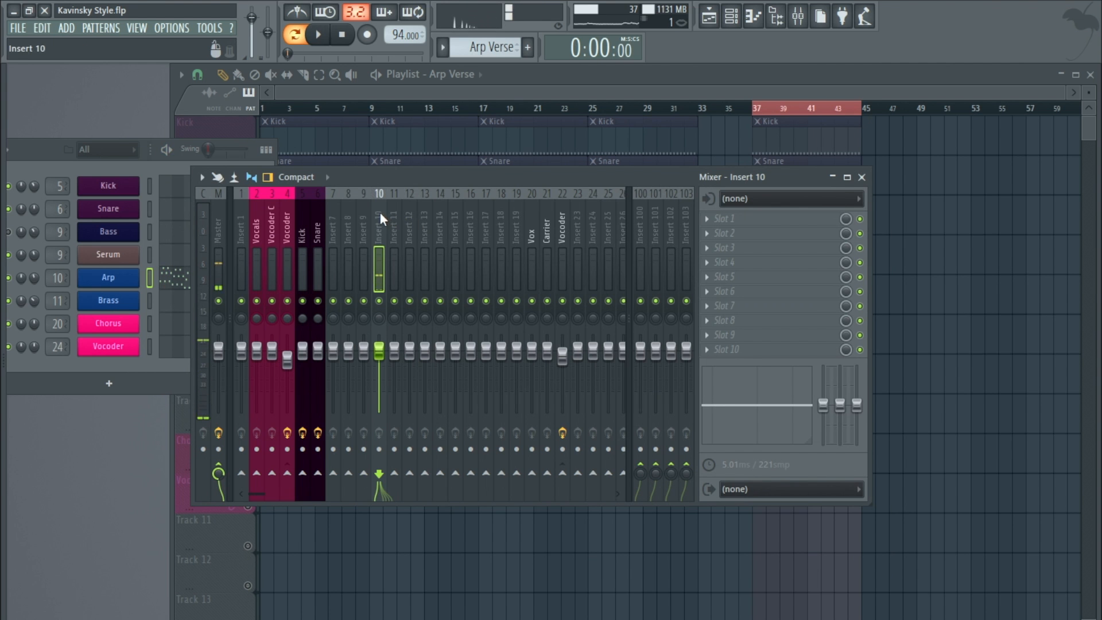
- Add Fruity Squeeze to slot 3 of mixer Insert 10, switch off its filter and play the Arp Verse pattern
key("alt+F8")
left_click_drag(92, 172, 756, 245)
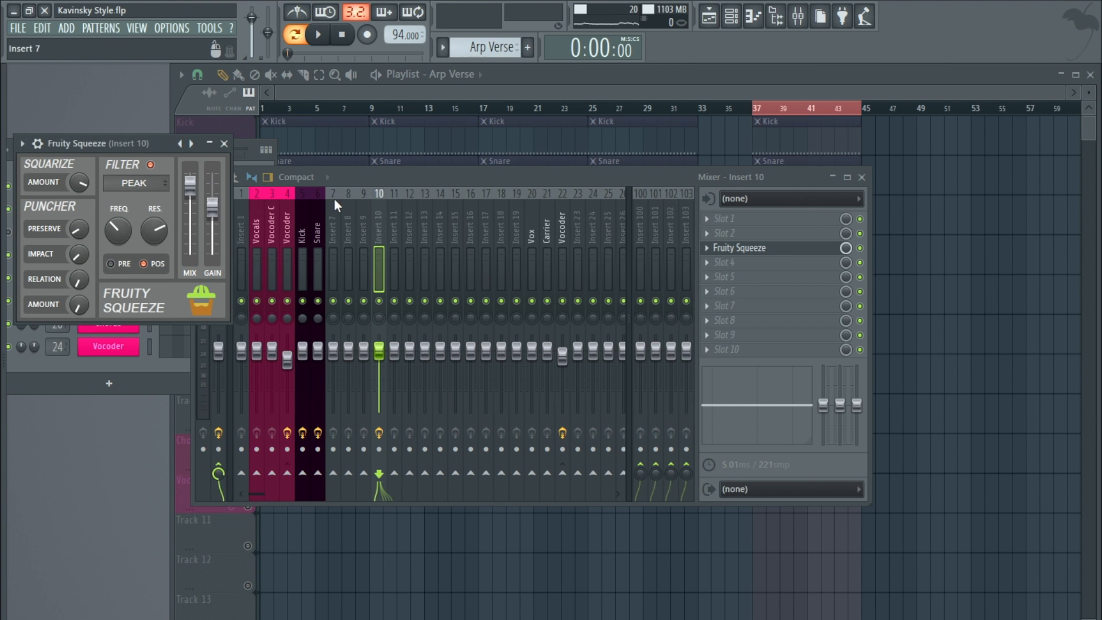
left_click_drag(138, 144, 486, 156)
left_click(498, 177)
left_click(499, 178)
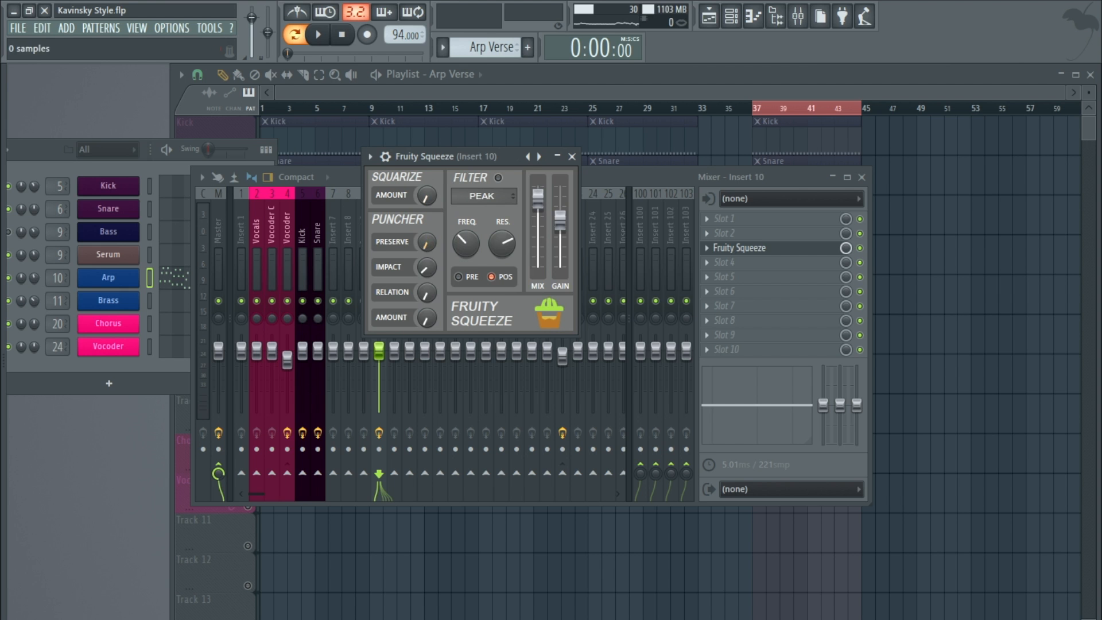
key("space")
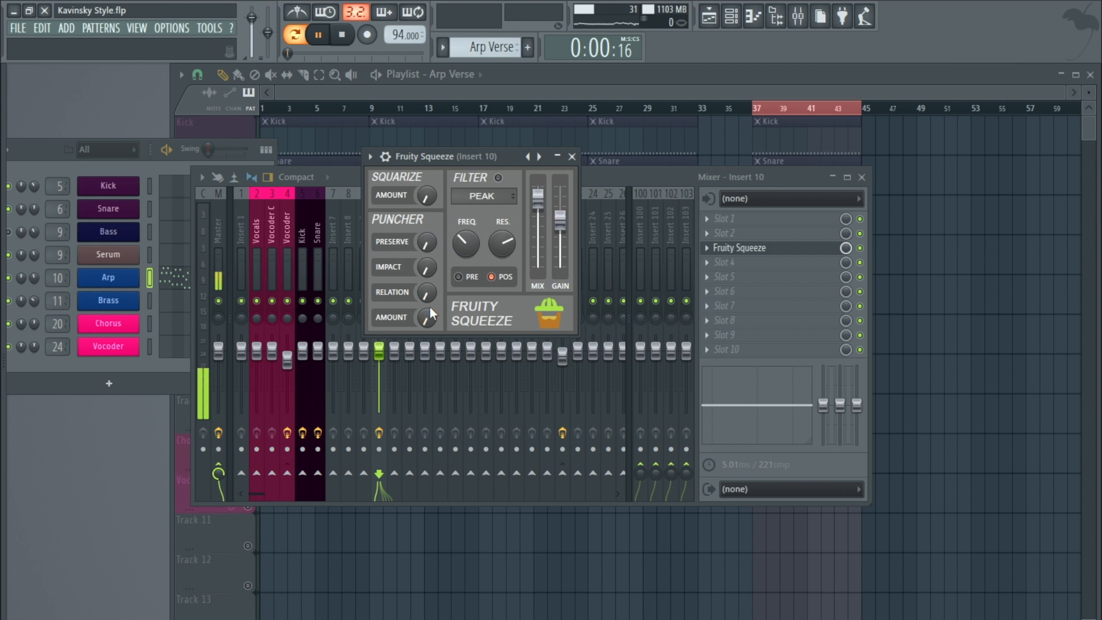
- Raise the Squarize amount in Fruity Squeeze, comparing different settings while the Arp Verse pattern plays
left_click_drag(425, 195, 425, 137)
mouse_move(425, 195)
left_mouse_down()
mouse_move(426, 161)
mouse_move(442, 207)
left_mouse_up()
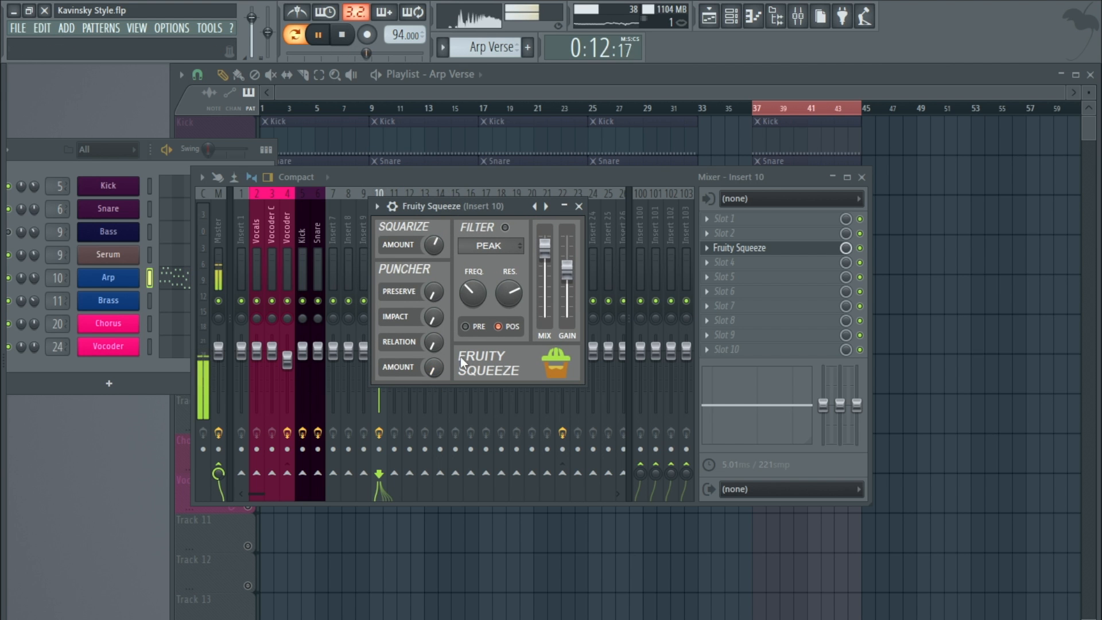
key("space")
left_click_drag(431, 246, 432, 229)
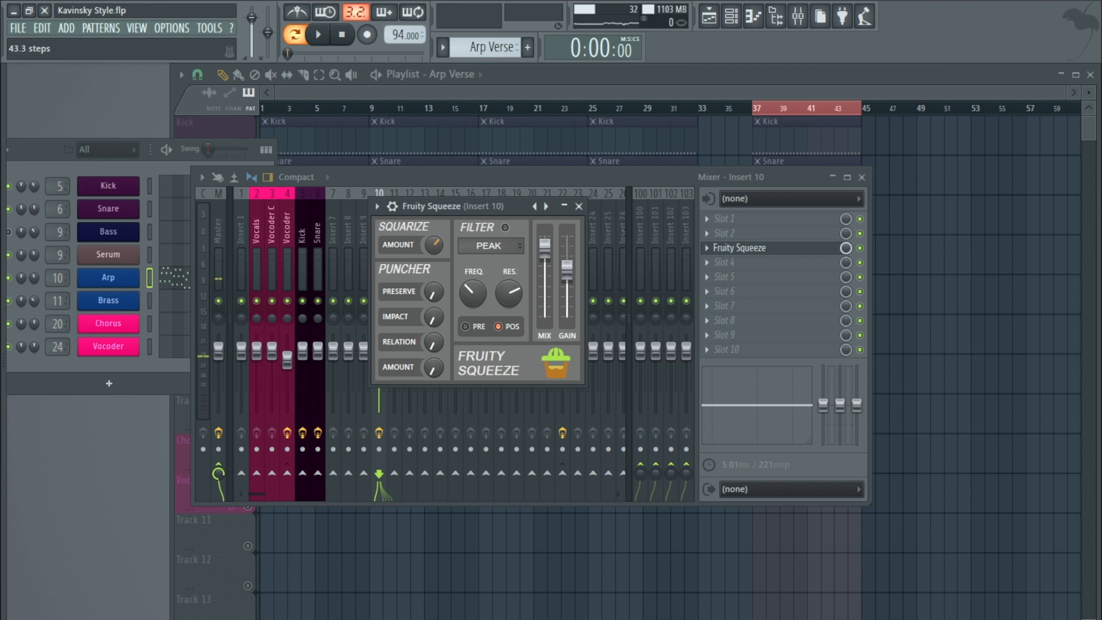
key("space")
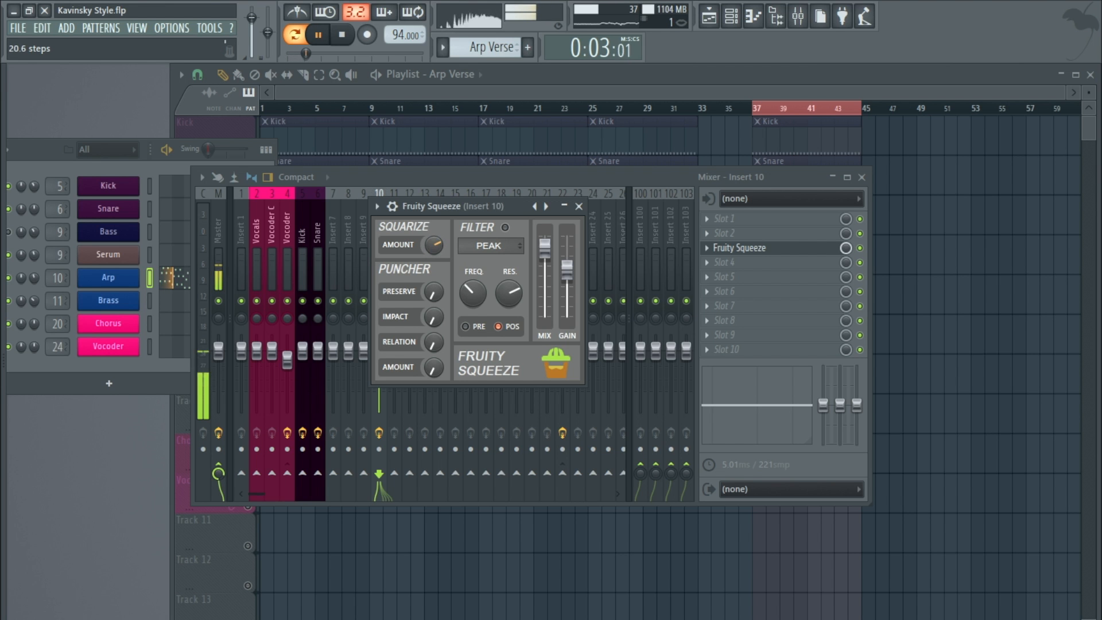
left_click_drag(430, 245, 430, 257)
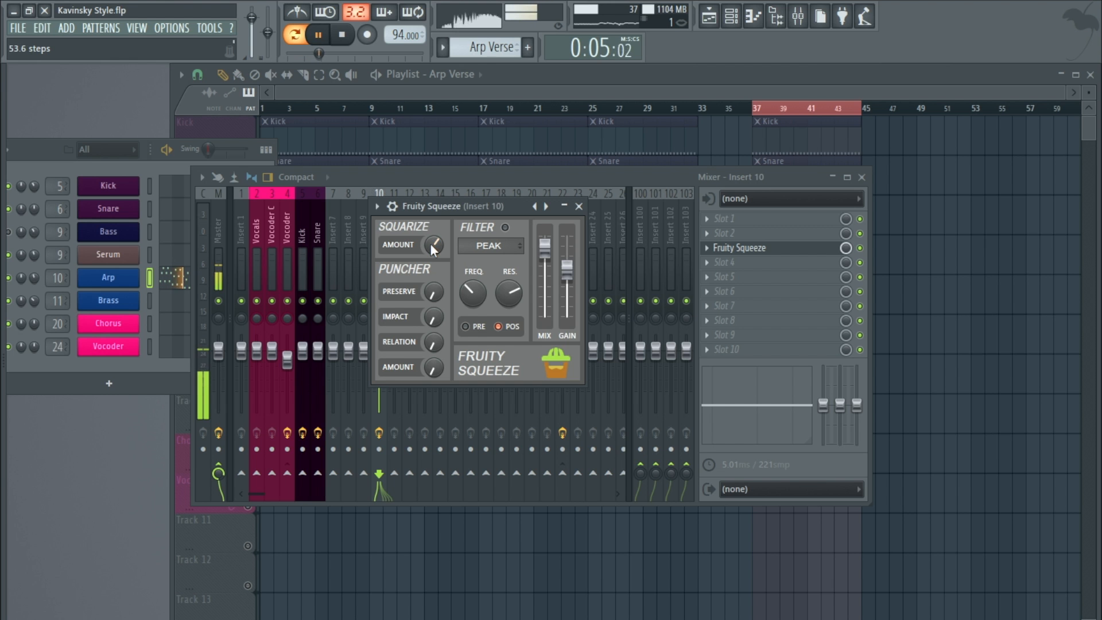
key("space")
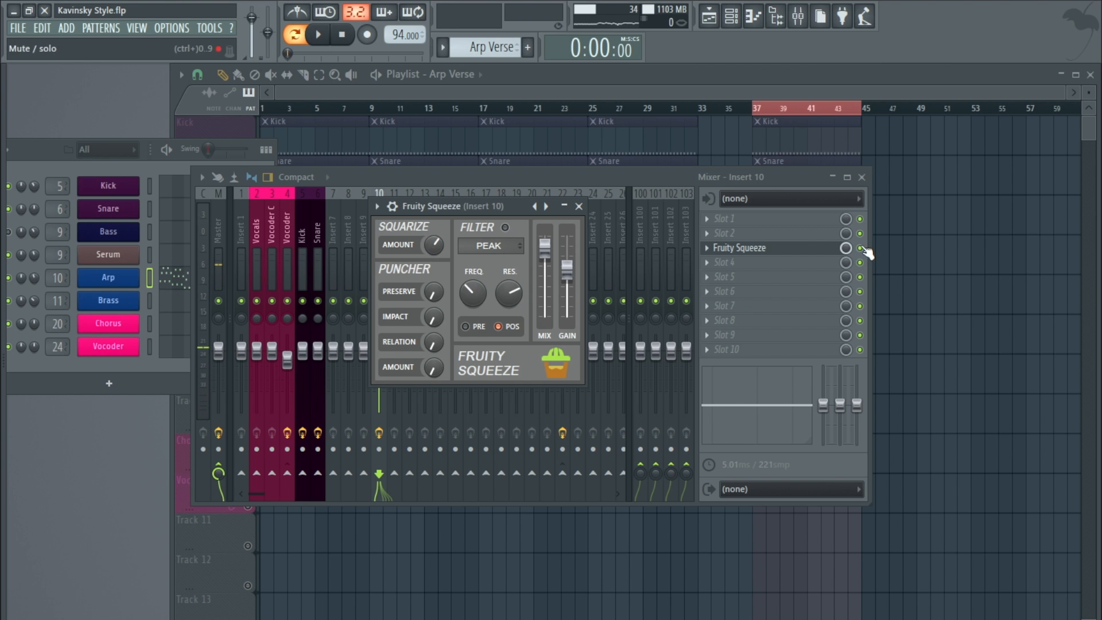
- Bypass Fruity Squeeze on Insert 10 and load dblue_Glitch_v1_3 into slot 4
left_click(859, 248)
left_click(705, 262)
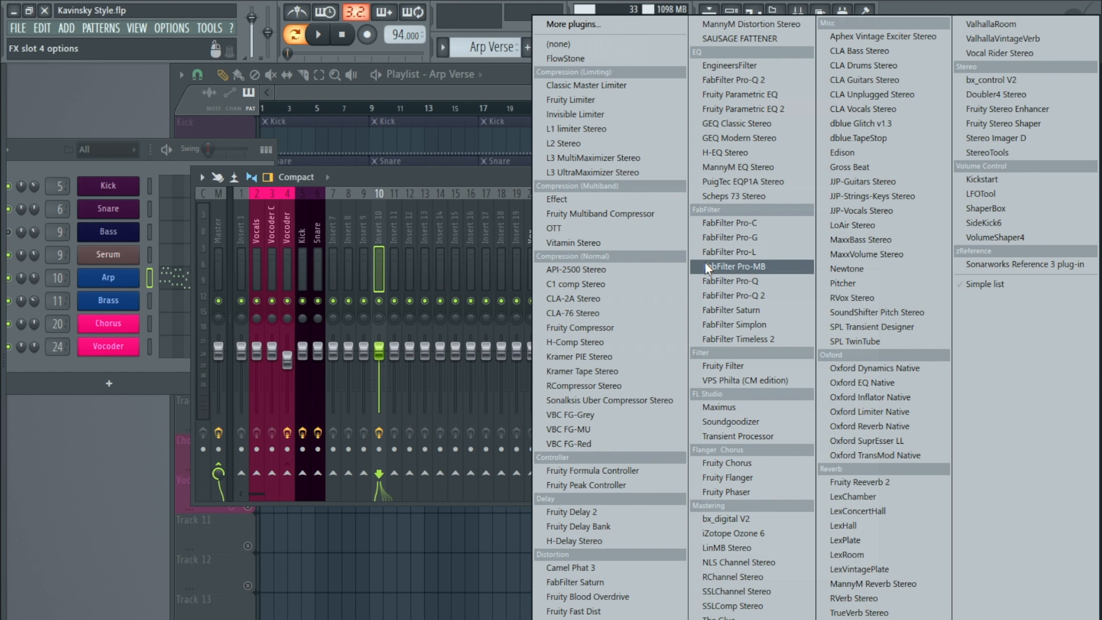
left_click(903, 124)
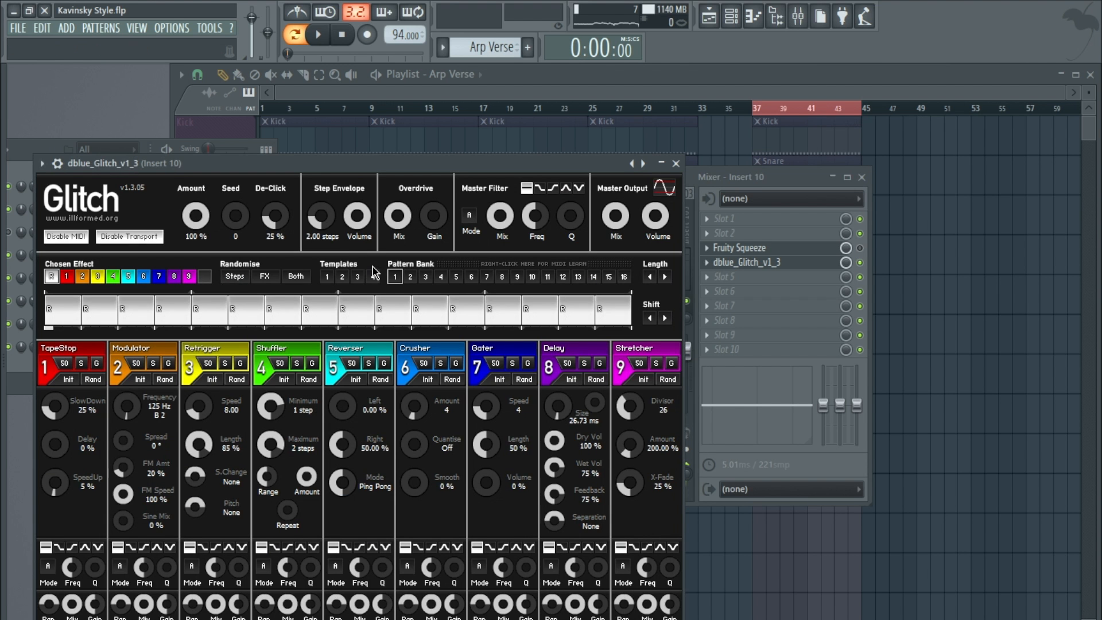
- Fill Glitch's entire step sequence with the Crusher effect and play the Arp Verse pattern
left_click(427, 353)
left_click_drag(49, 323, 636, 327)
key("space")
left_click_drag(401, 163, 470, 109)
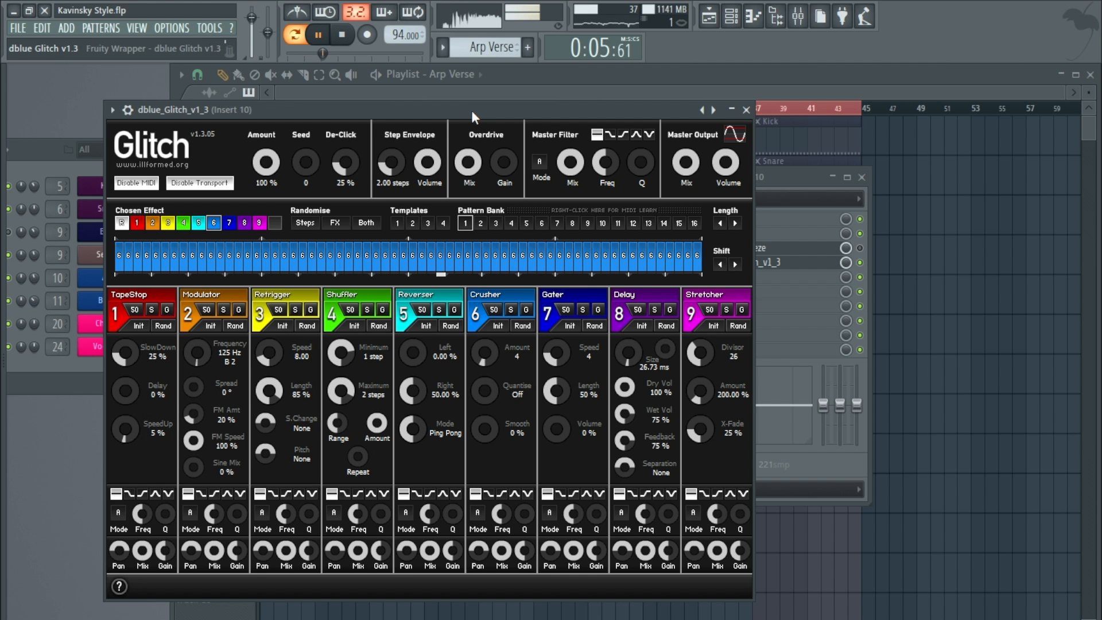
- Close the plugin and mixer windows, unsolo the Arp Verse track and play the whole song from the start
left_click(746, 109)
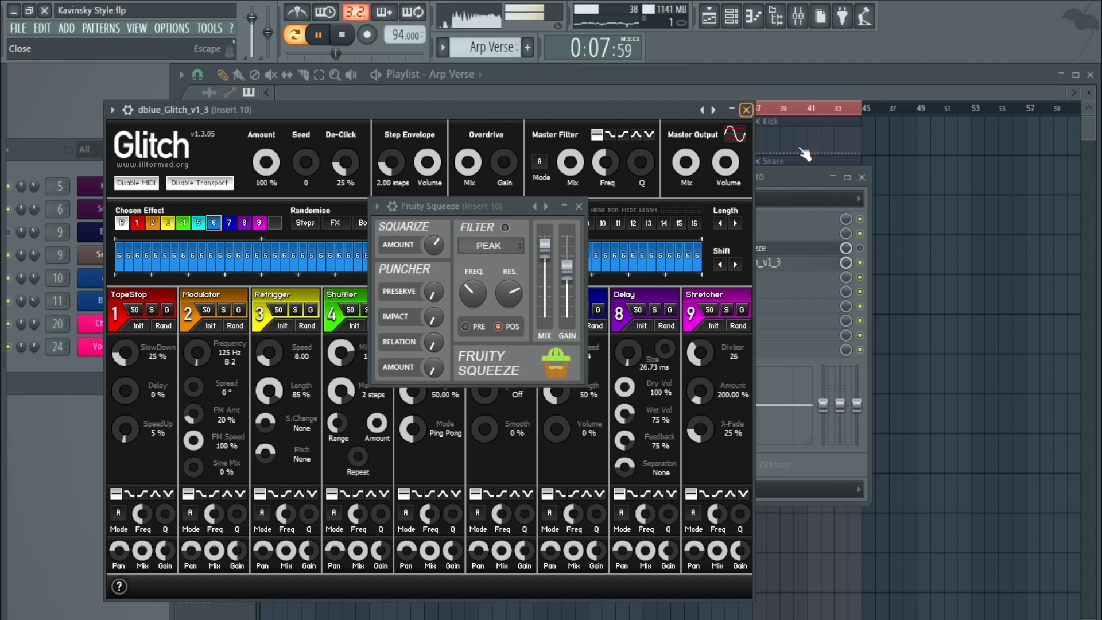
left_click(861, 176)
left_click(574, 207)
right_click(369, 396)
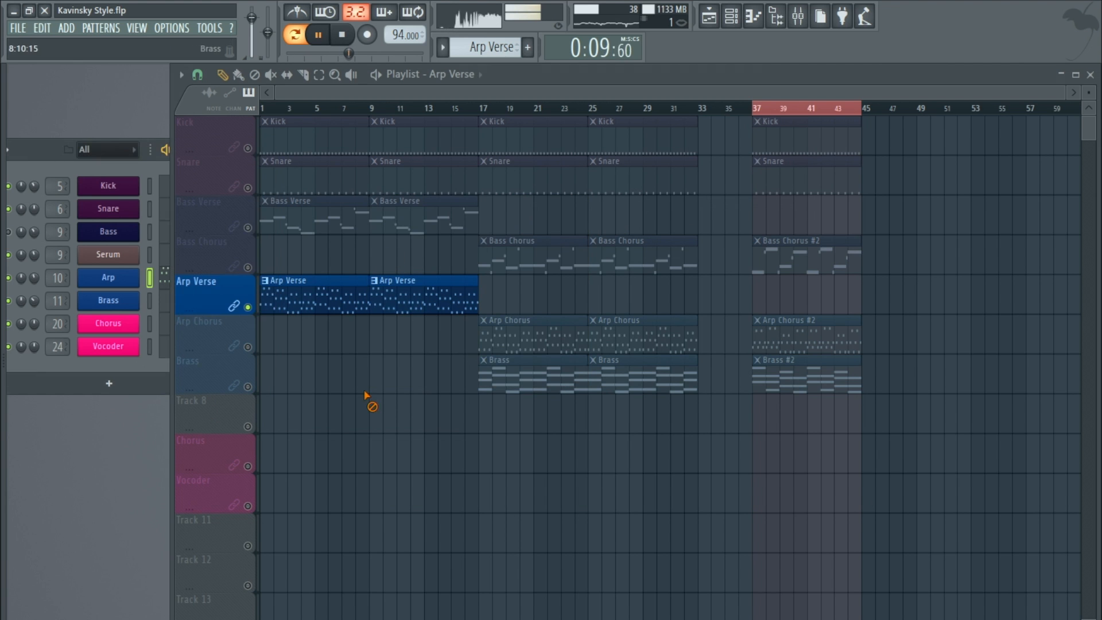
right_click(248, 148)
left_click(268, 110)
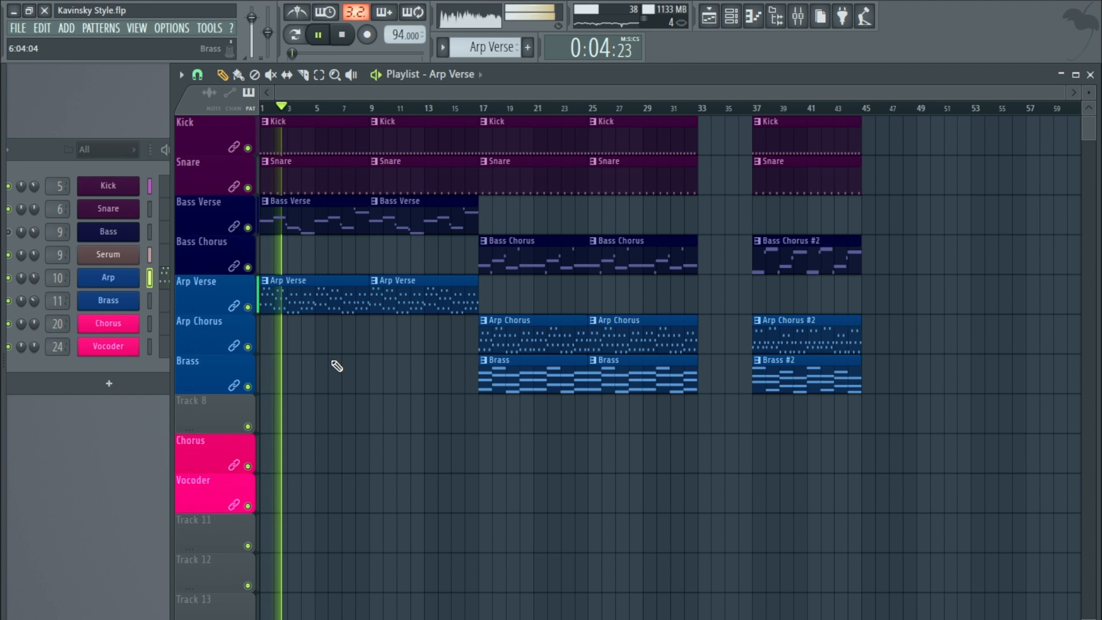
- Set the Crusher amount to 9 in the Arp insert's Glitch plugin during playback, stop and close the plugin and mixer
left_click(33, 278)
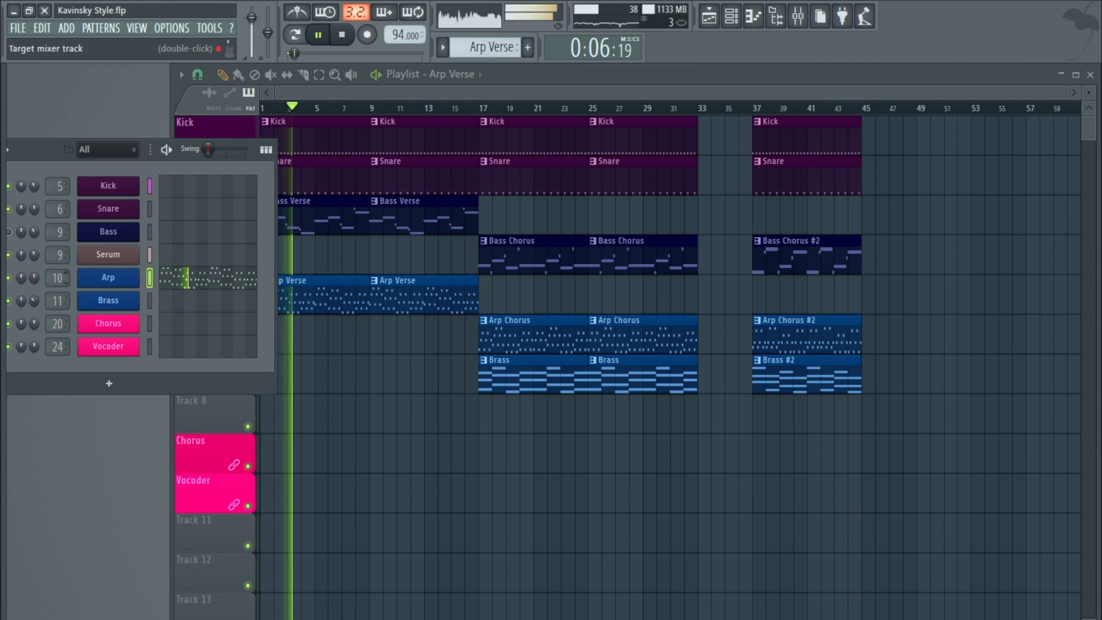
double_click(57, 279)
left_click(746, 265)
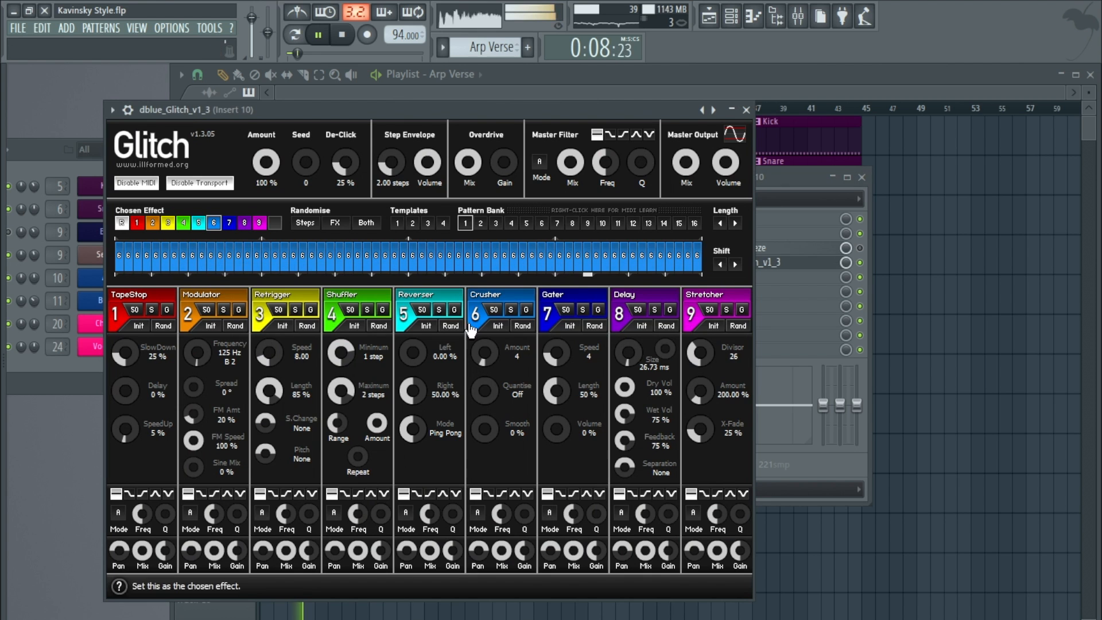
left_click_drag(485, 352, 485, 345)
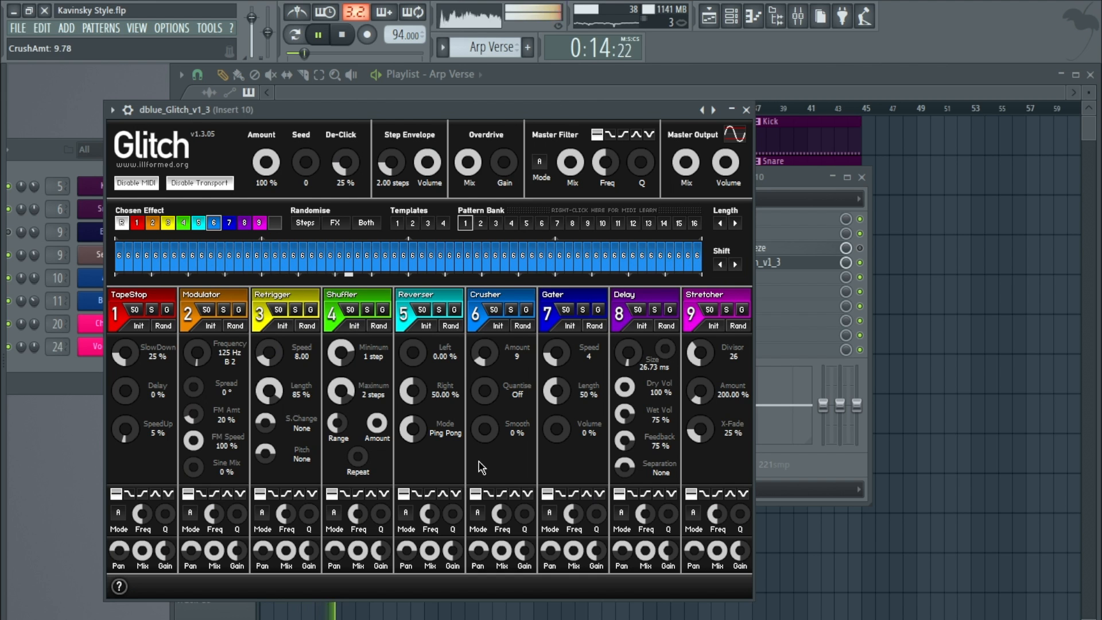
key("space")
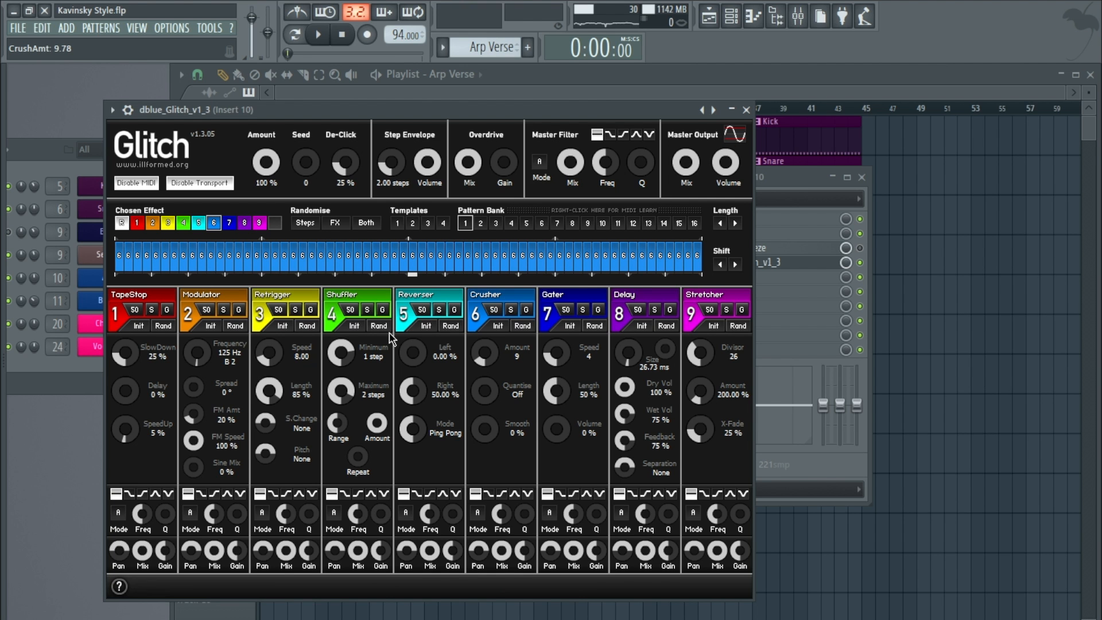
left_click(731, 110)
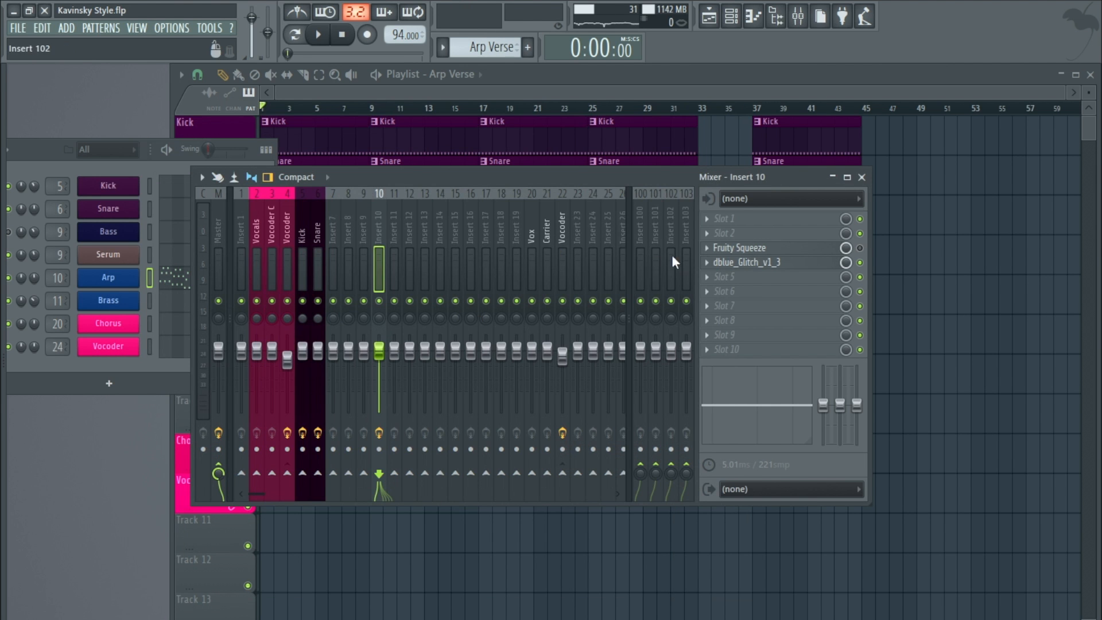
left_click(861, 177)
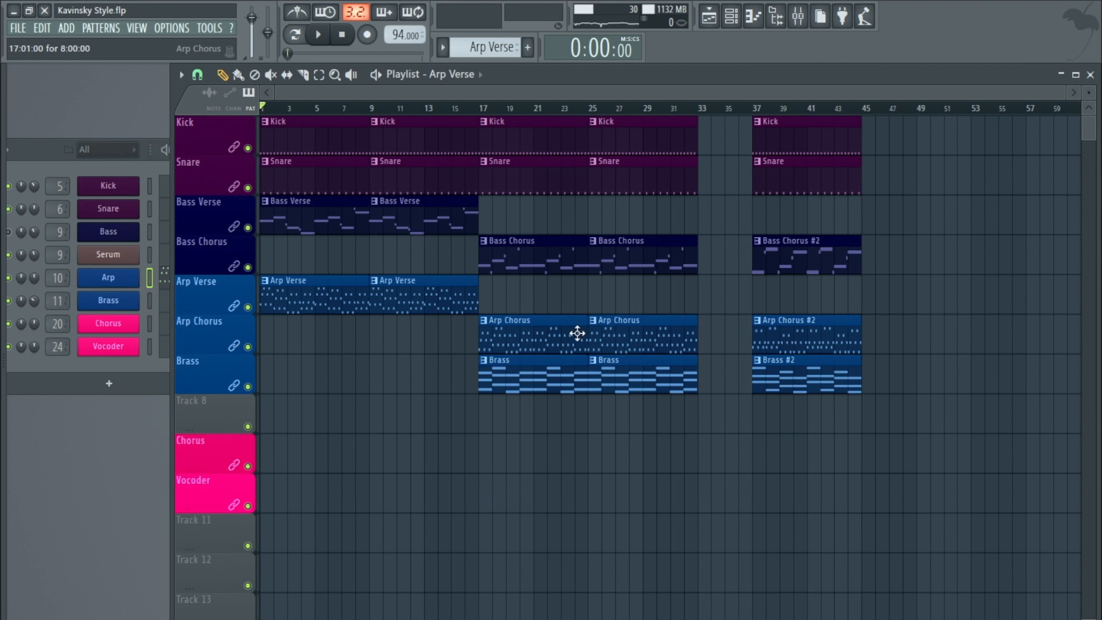
- Open the Bass Verse pattern in the piano roll, examine and audition its notes, and return to the playlist
left_click(771, 255)
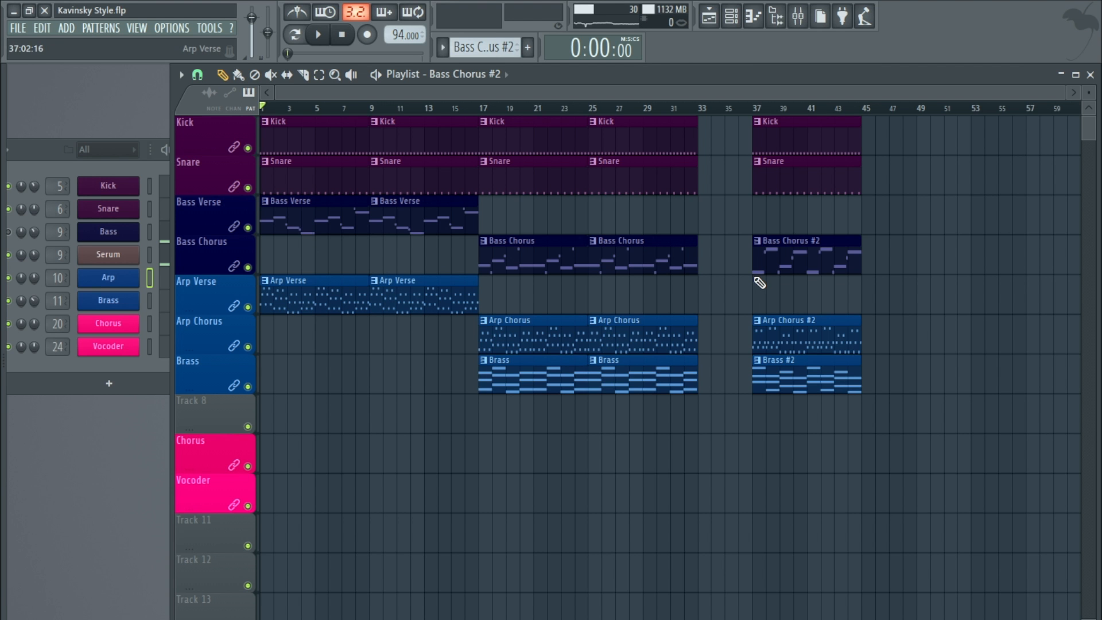
double_click(441, 221)
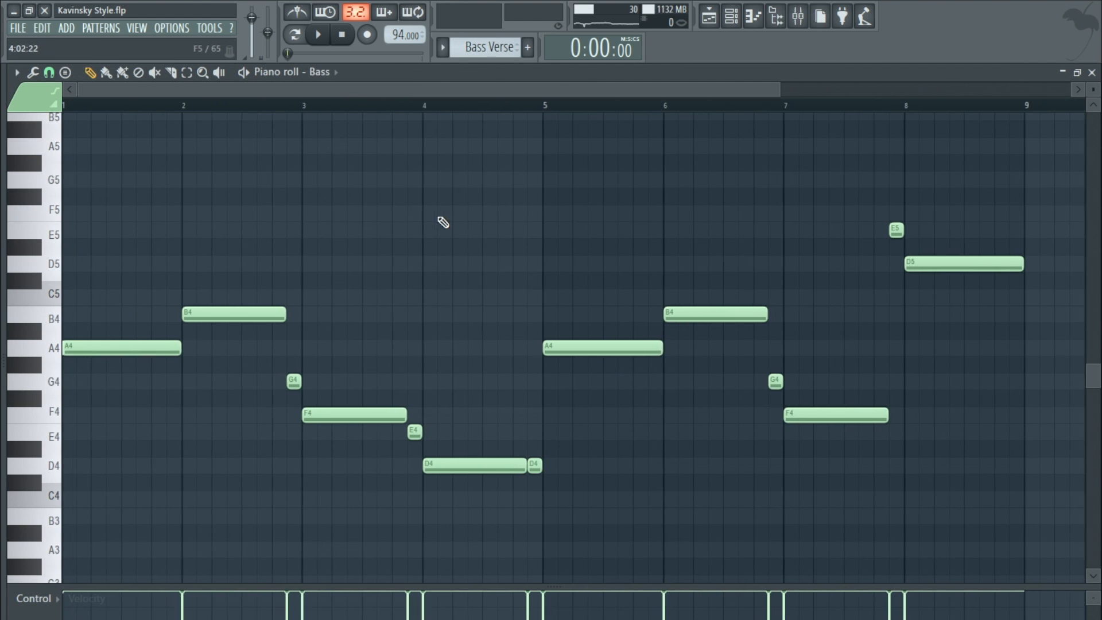
left_click(252, 314)
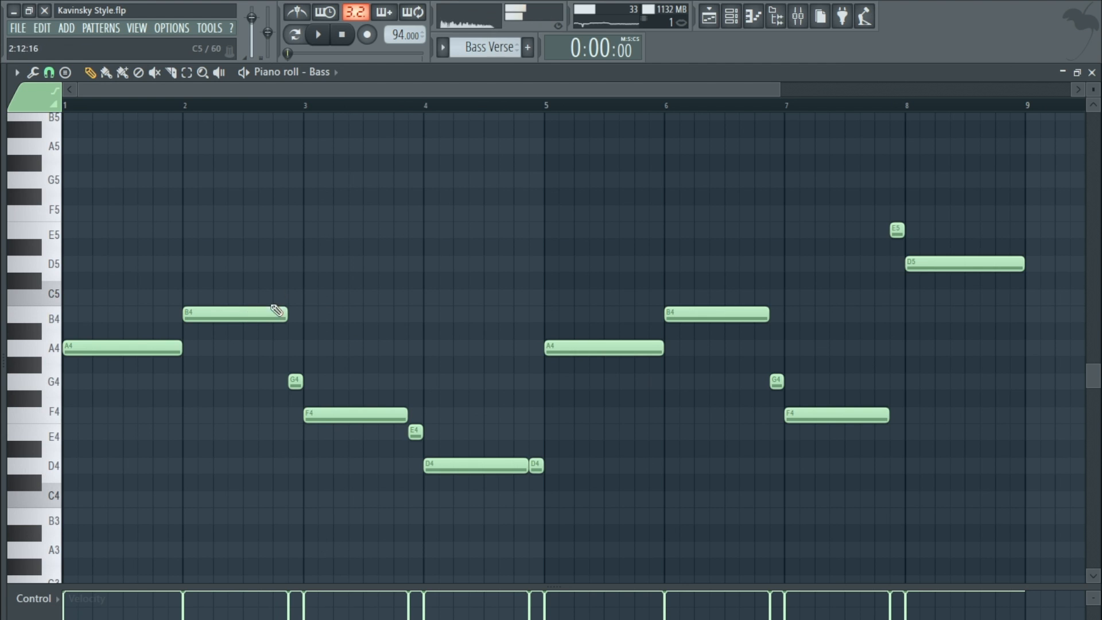
left_click(214, 382)
right_click(219, 383)
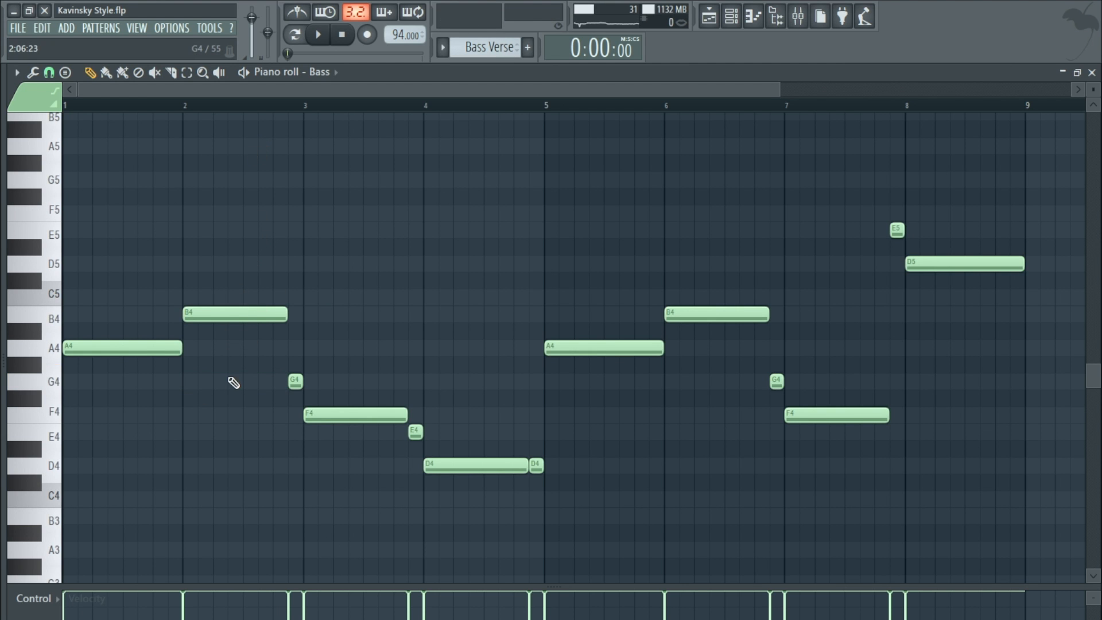
left_click(1091, 72)
right_click(377, 393)
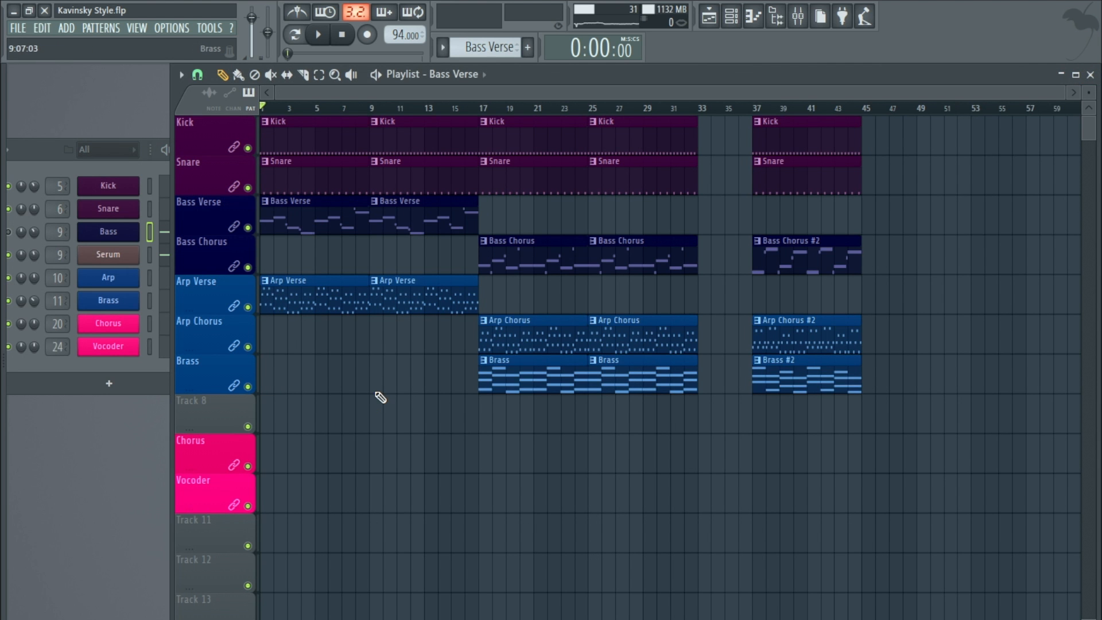